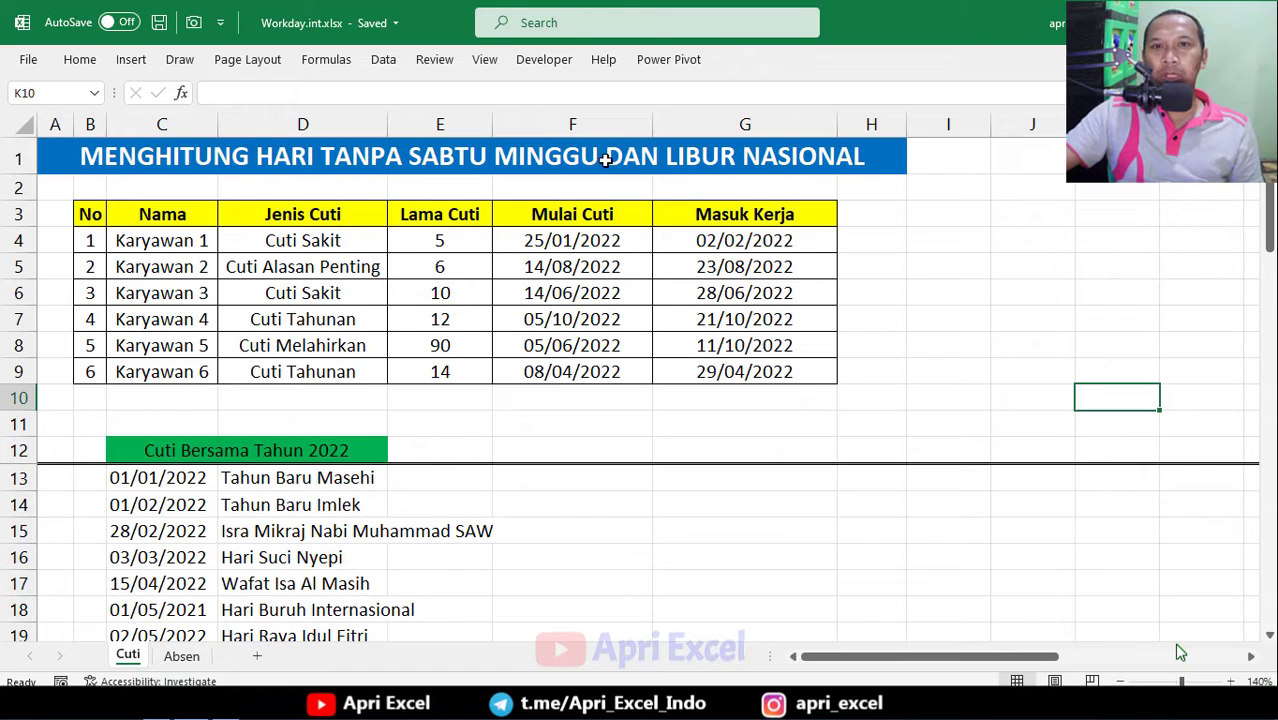
# Step: Examine the first employee's leave duration, start date and return-to-work formula, and compare the dates with the January 2022 system calendar
pyautogui.click(560, 245)
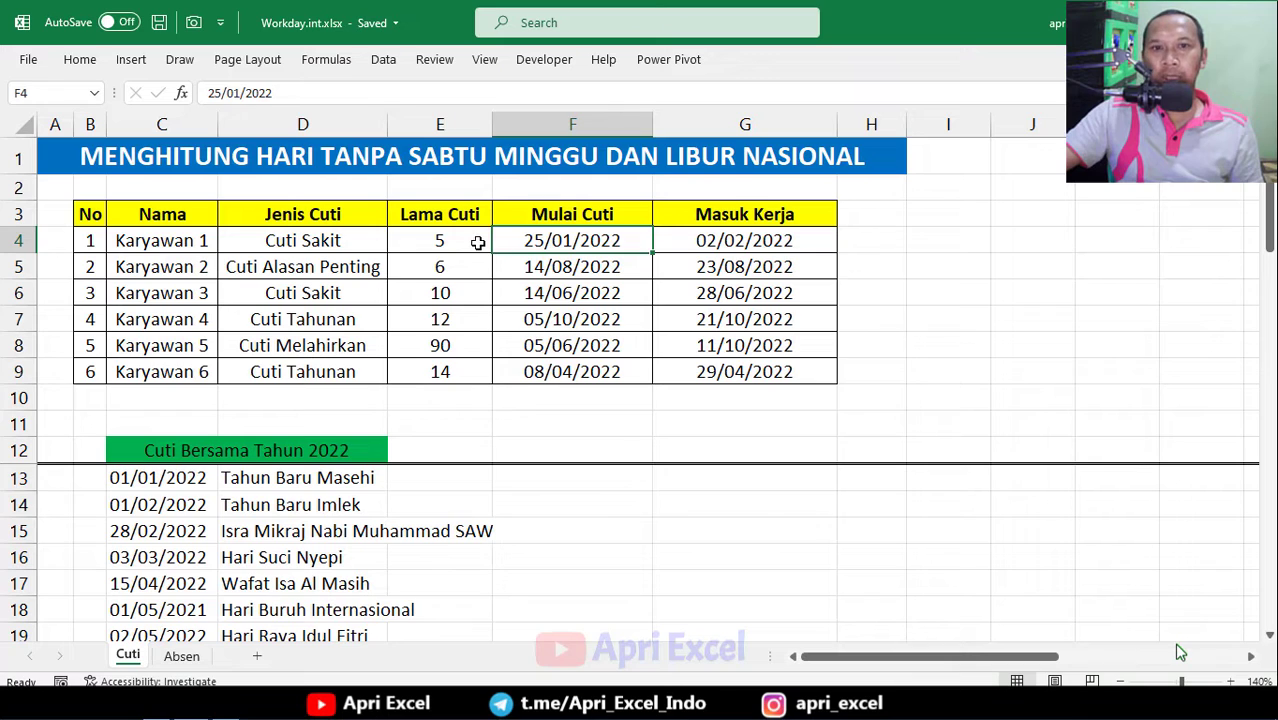
pyautogui.click(478, 243)
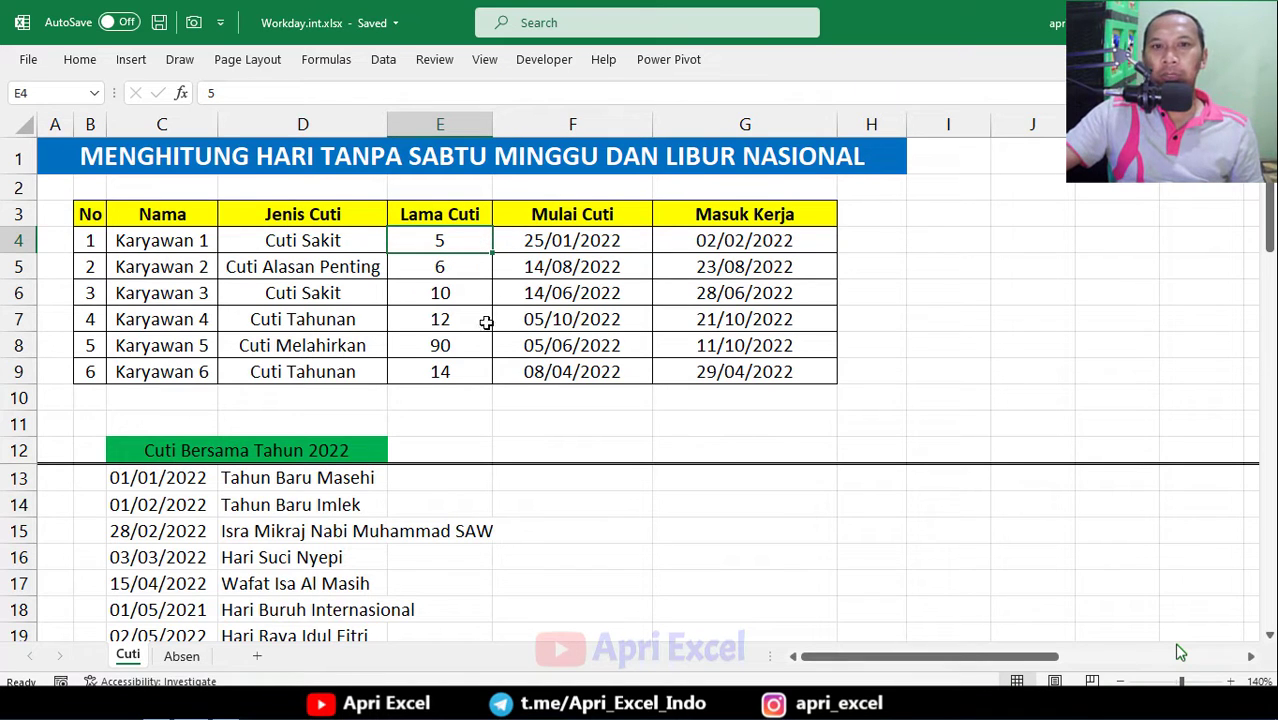
pyautogui.click(760, 237)
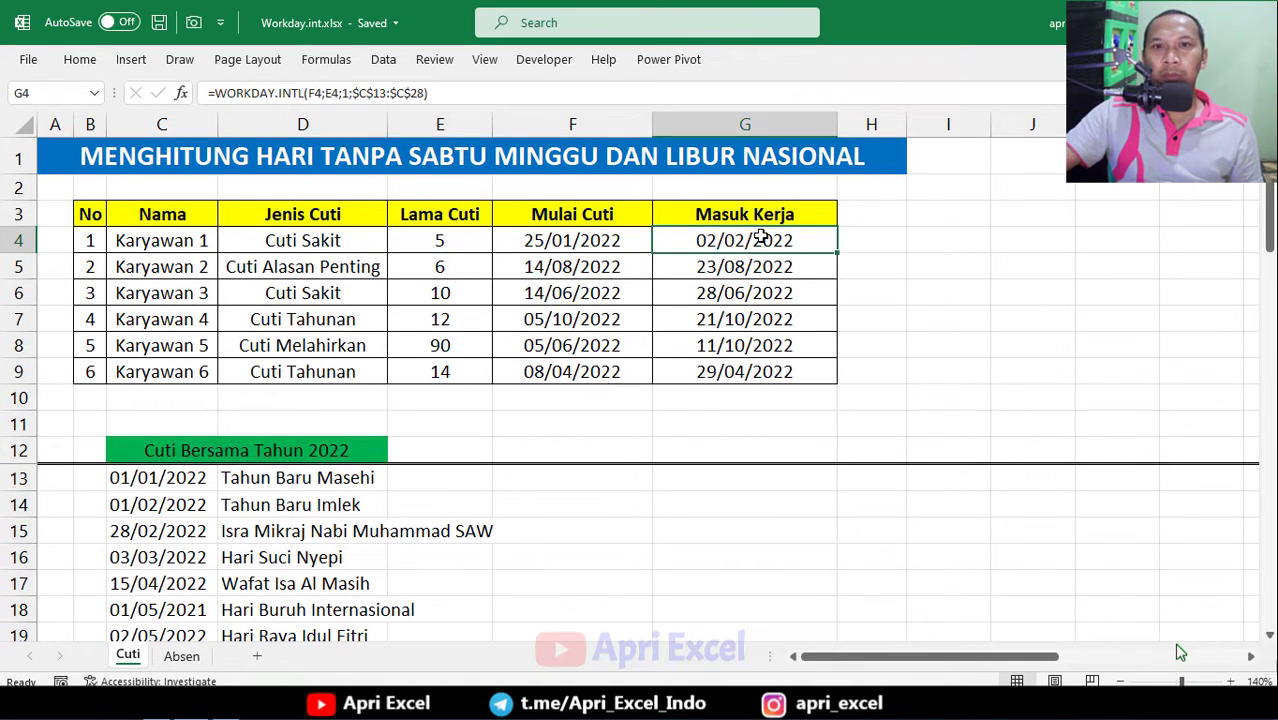
pyautogui.click(600, 246)
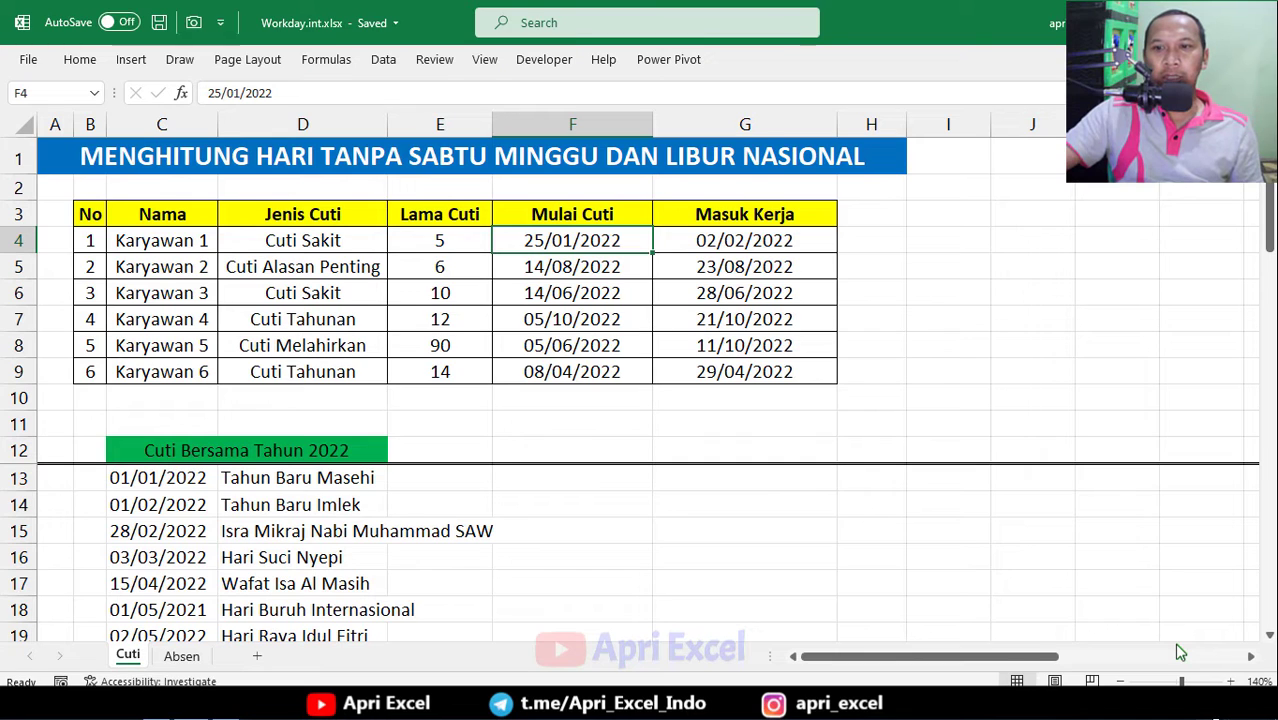
pyautogui.click(1206, 704)
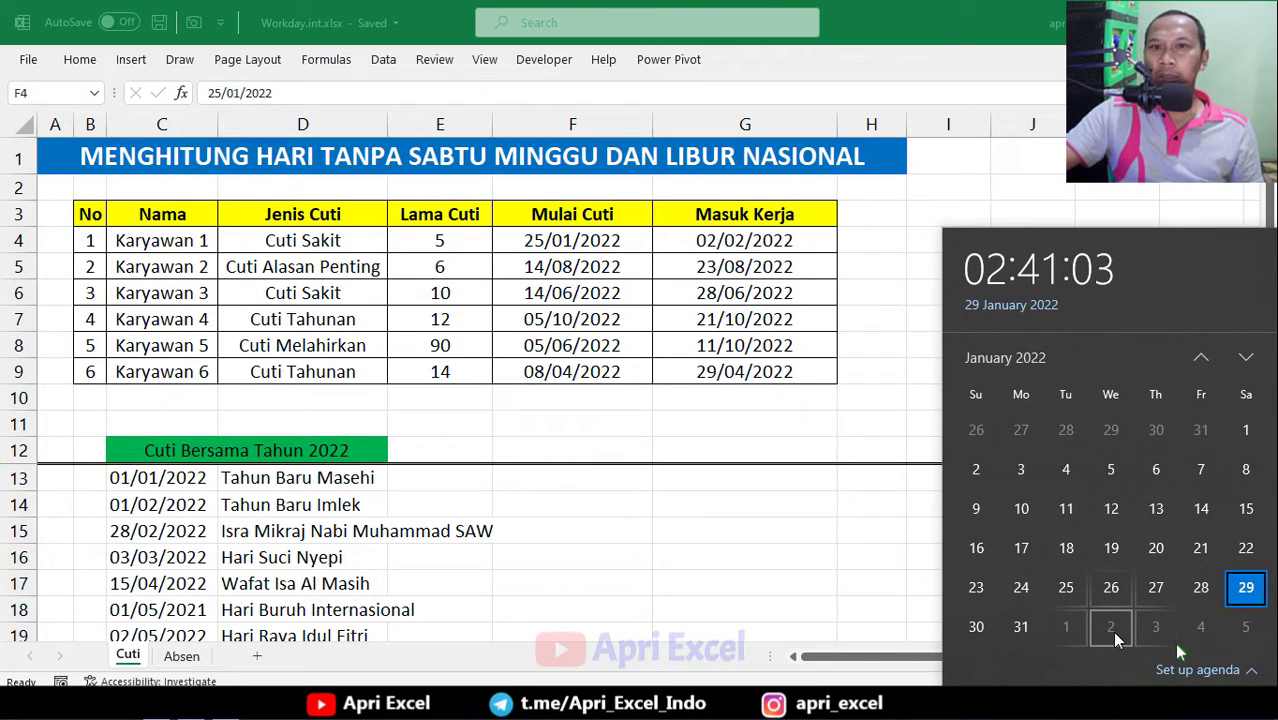
pyautogui.click(784, 514)
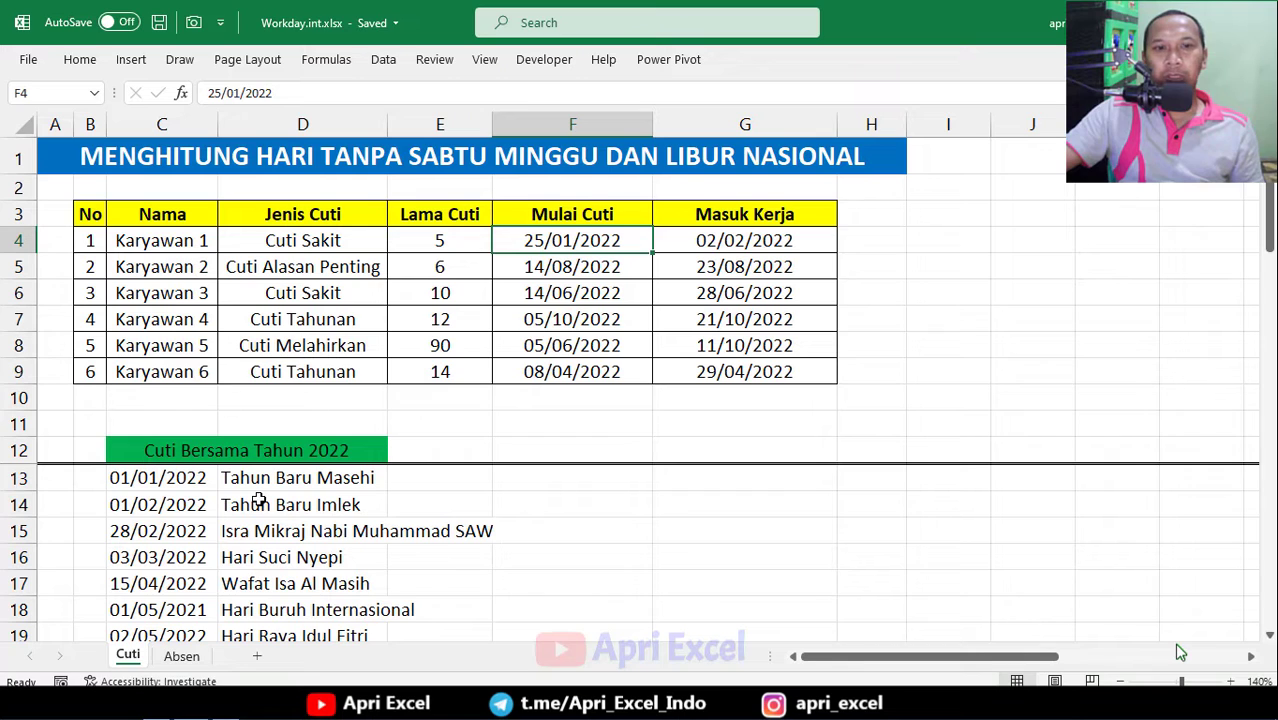
# Step: On the Absen sheet, set the month in cell C3 to Januari 2022
pyautogui.click(181, 656)
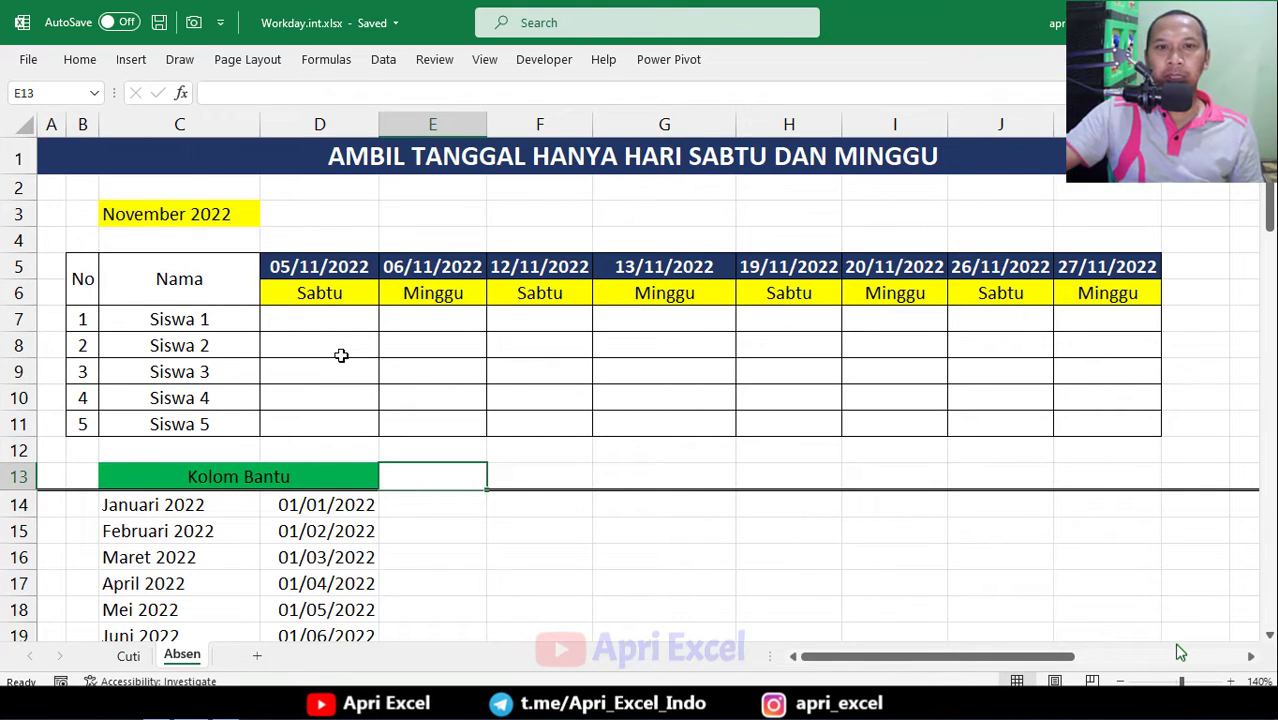
pyautogui.click(171, 212)
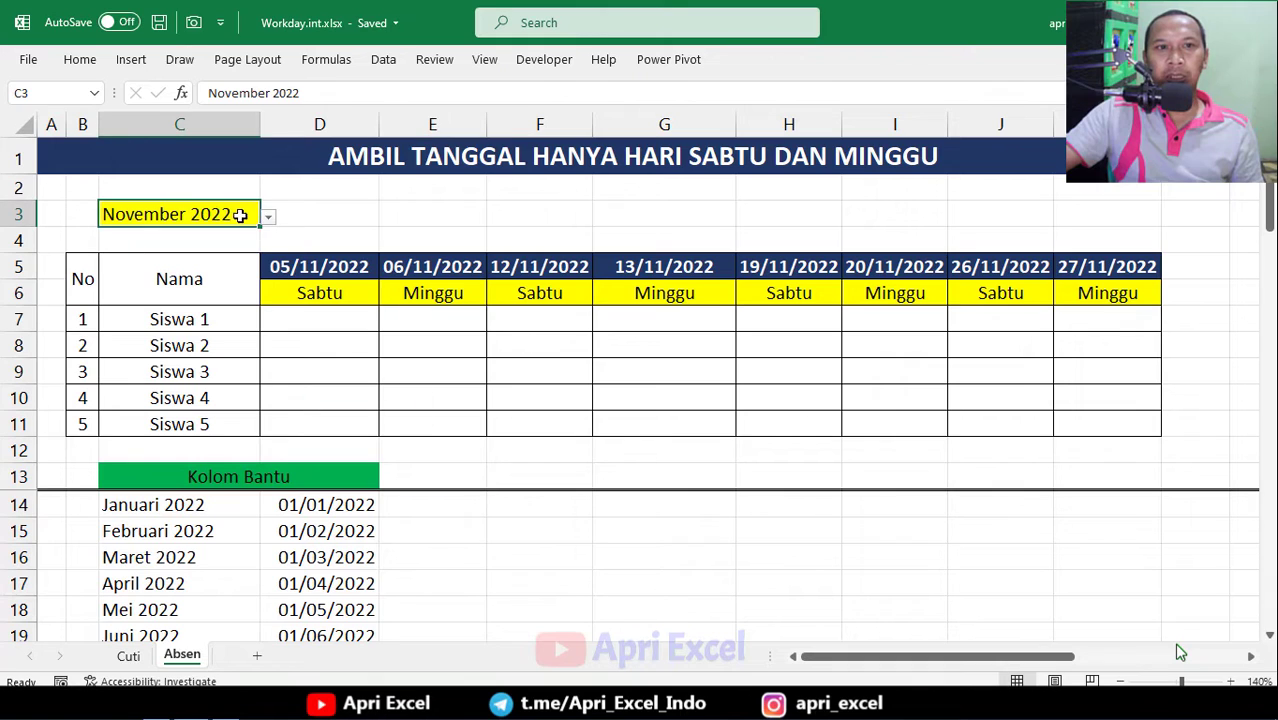
pyautogui.click(268, 217)
pyautogui.scroll(2, 257, 237)
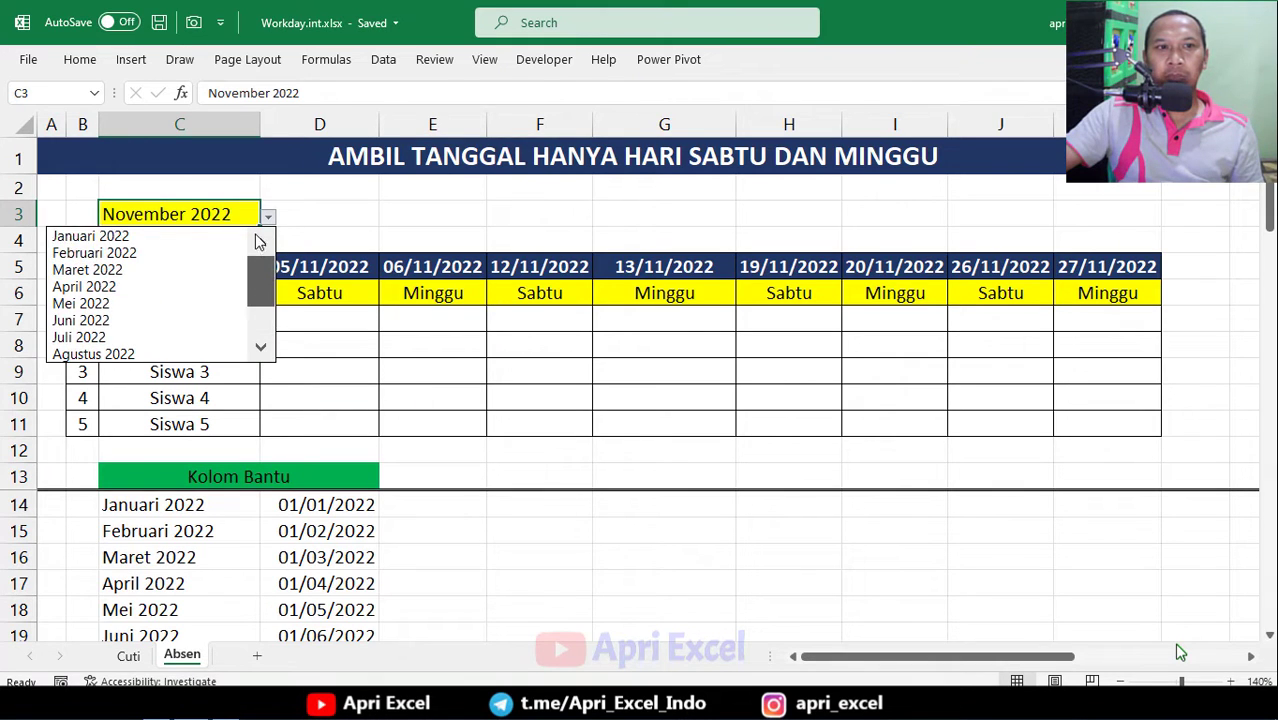
pyautogui.click(205, 236)
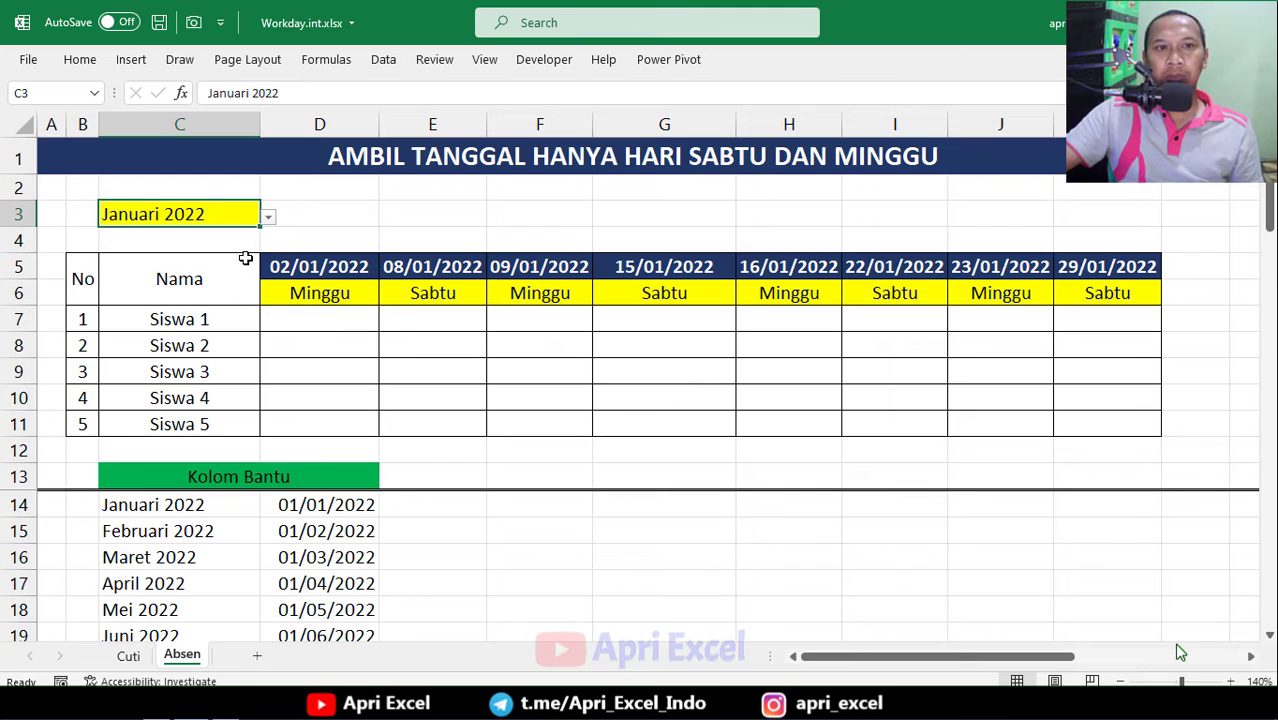
# Step: Change the month in cell C3 to Maret 2022 and check the lookup formula in D3
pyautogui.click(267, 218)
pyautogui.click(150, 269)
pyautogui.click(272, 214)
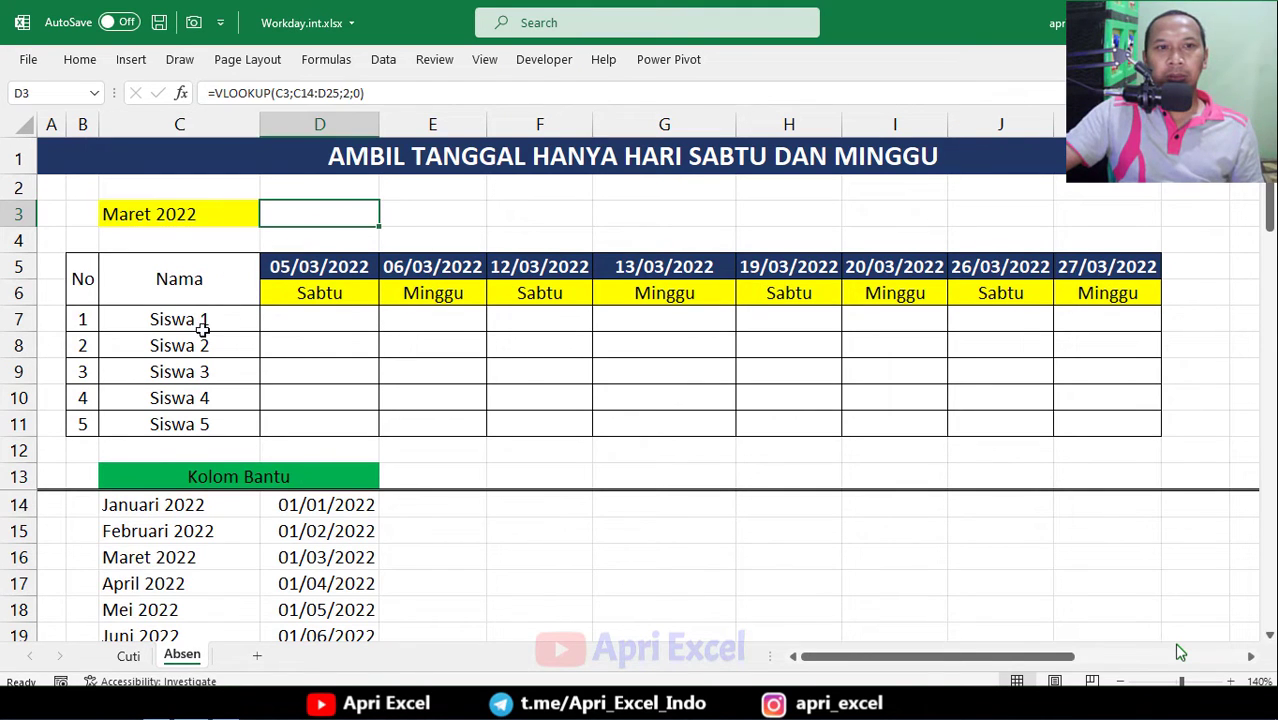
pyautogui.click(197, 234)
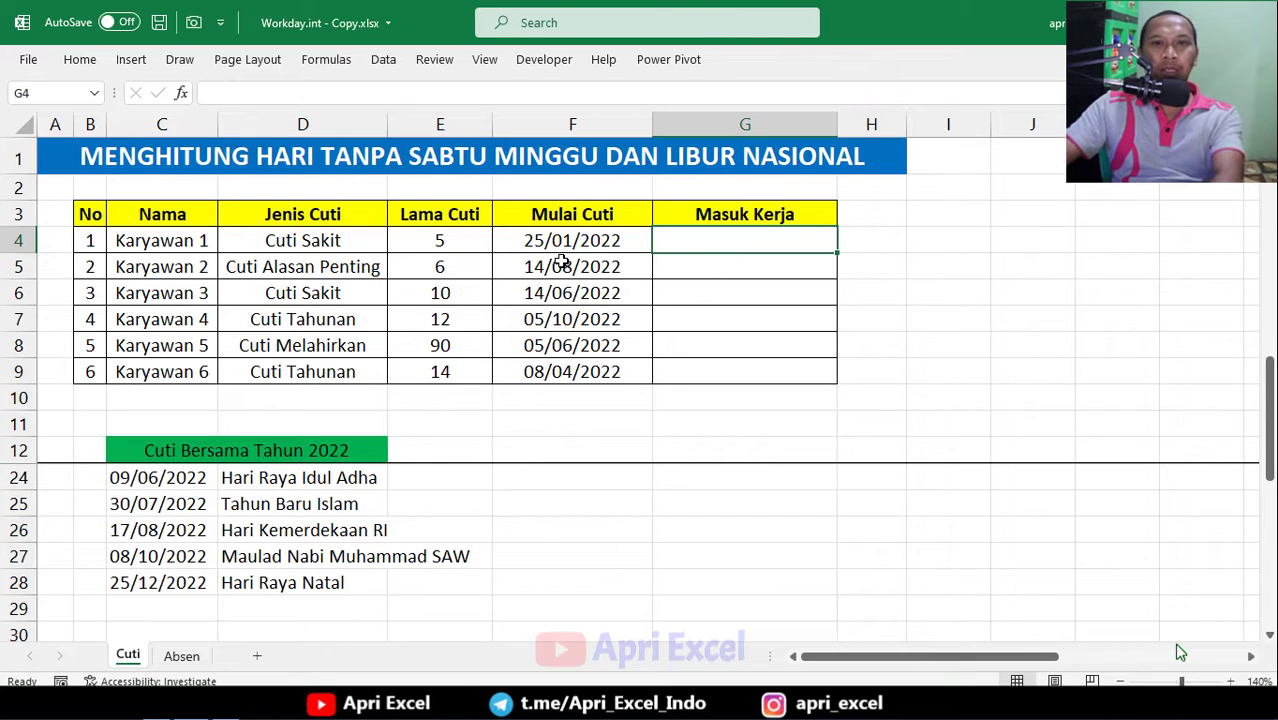
# Step: Start a WORKDAY.INTL formula in G4 of the Cuti sheet and review the function's help on its arguments and weekend numbers
pyautogui.write('=wo')
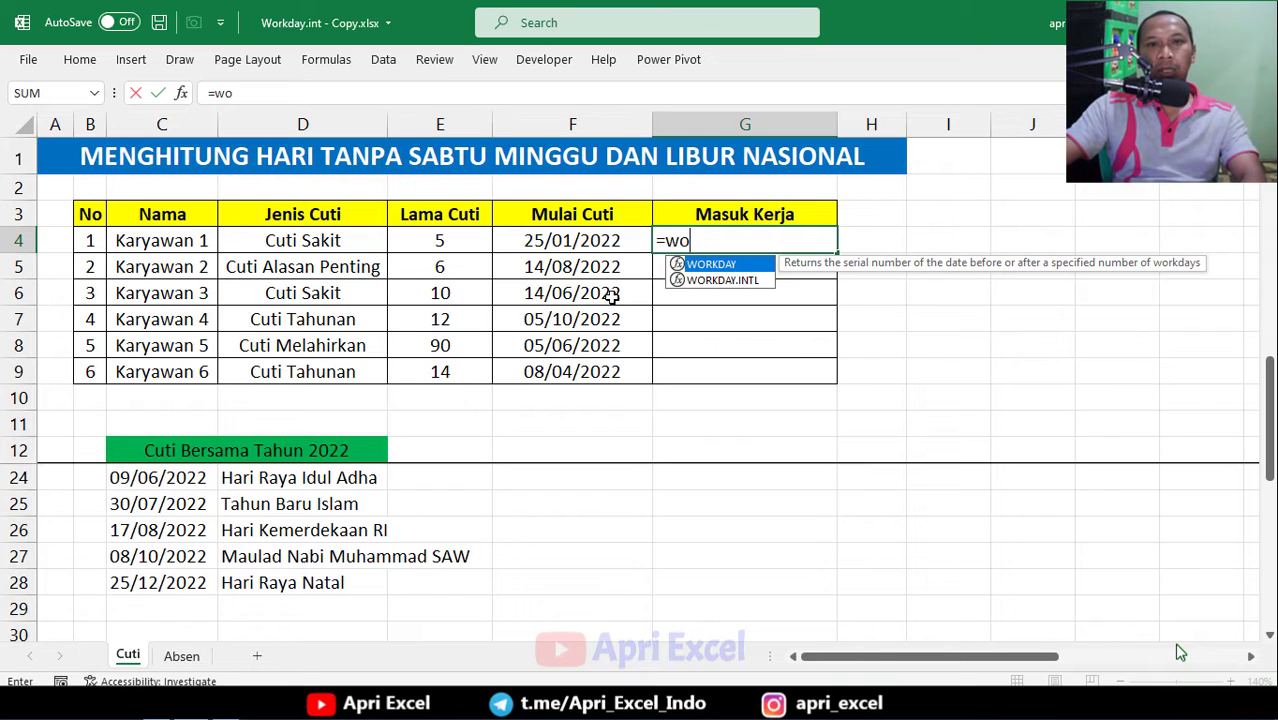
pyautogui.doubleClick(727, 283)
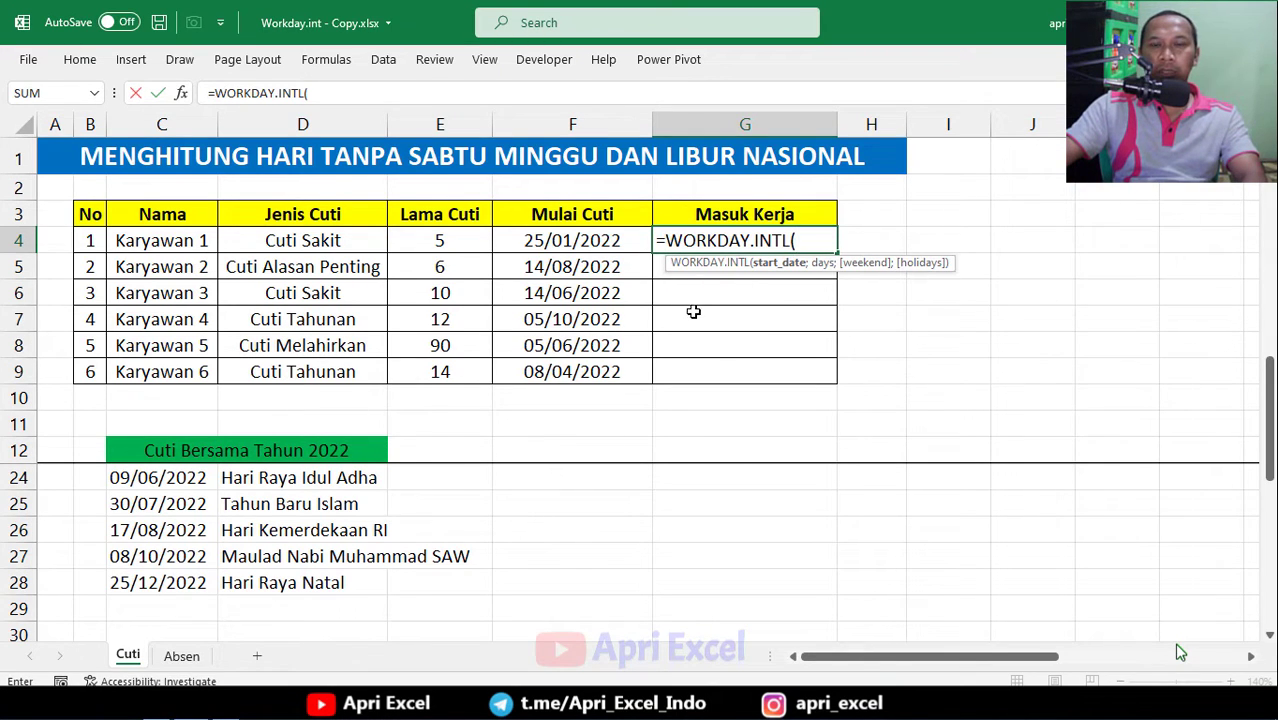
pyautogui.click(708, 264)
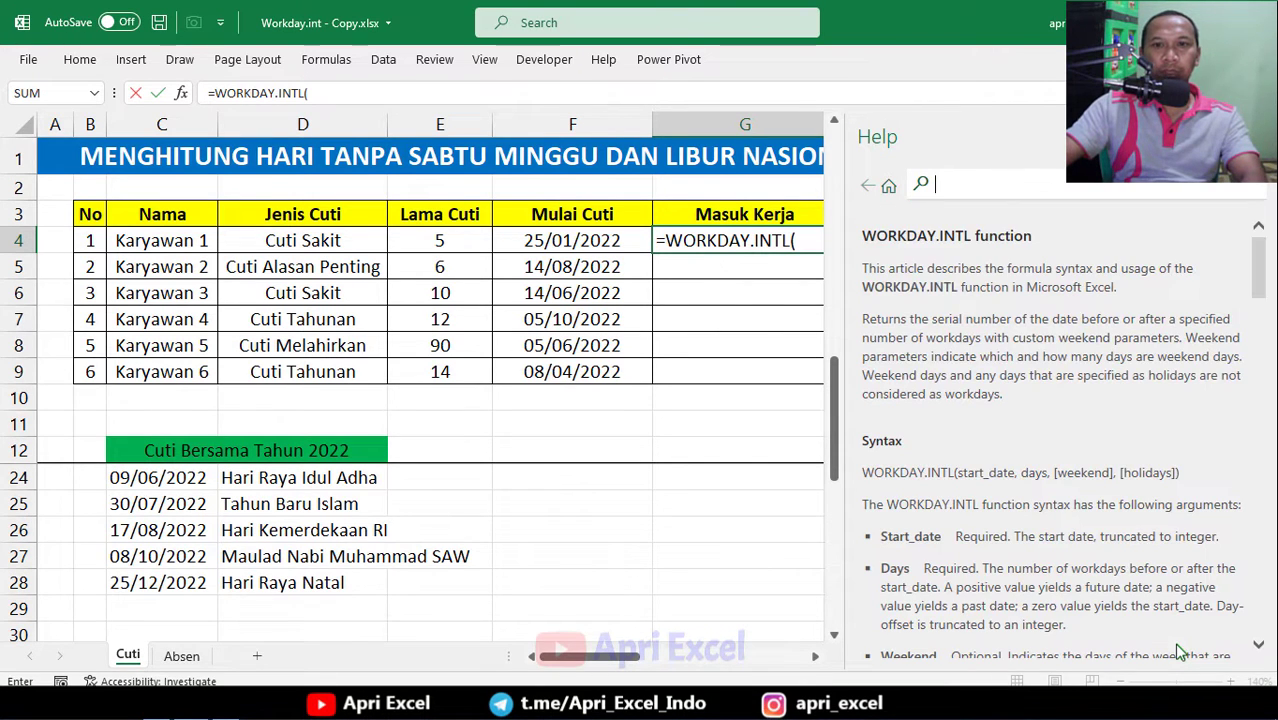
pyautogui.scroll(-3, 1180, 652)
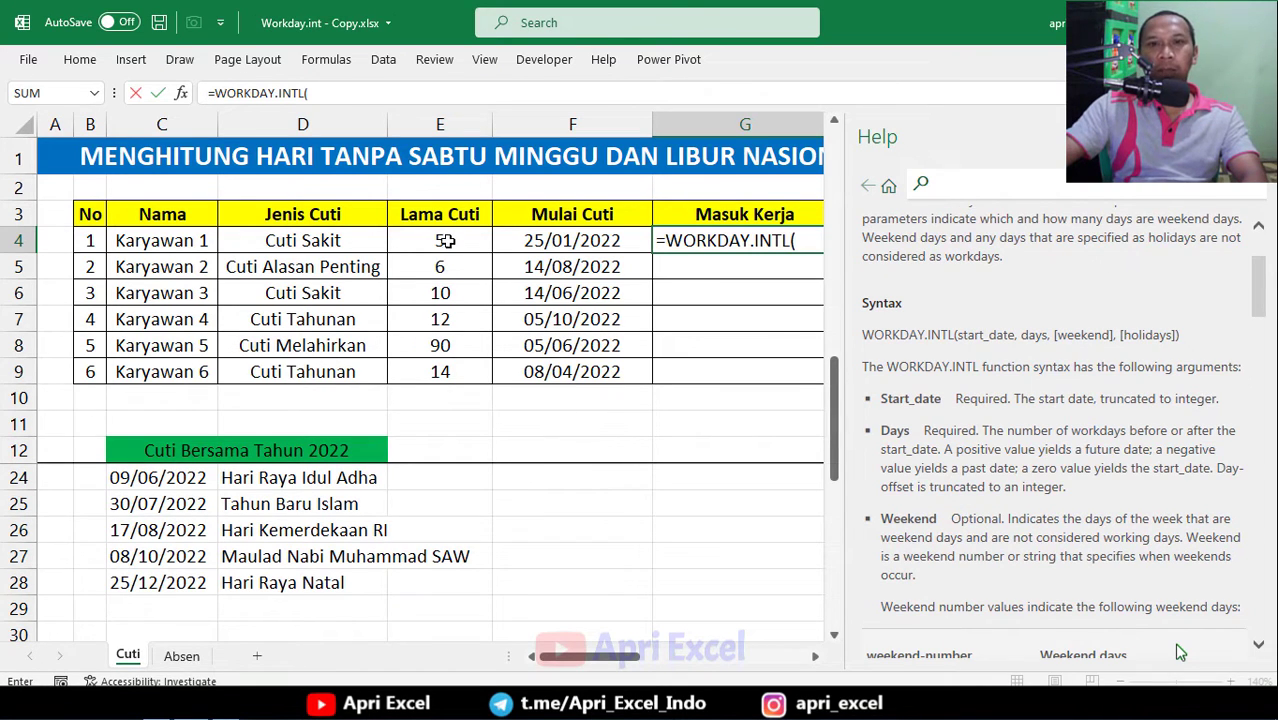
pyautogui.scroll(-3, 960, 370)
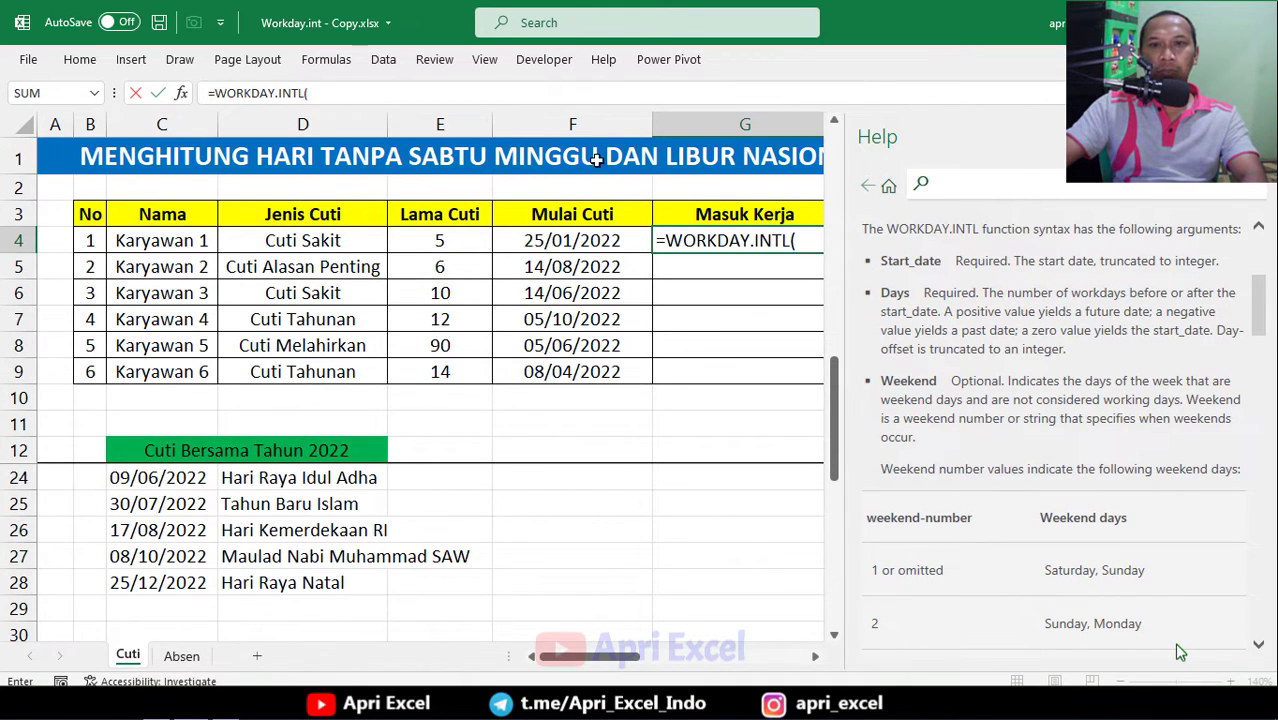
pyautogui.scroll(-6, 1160, 420)
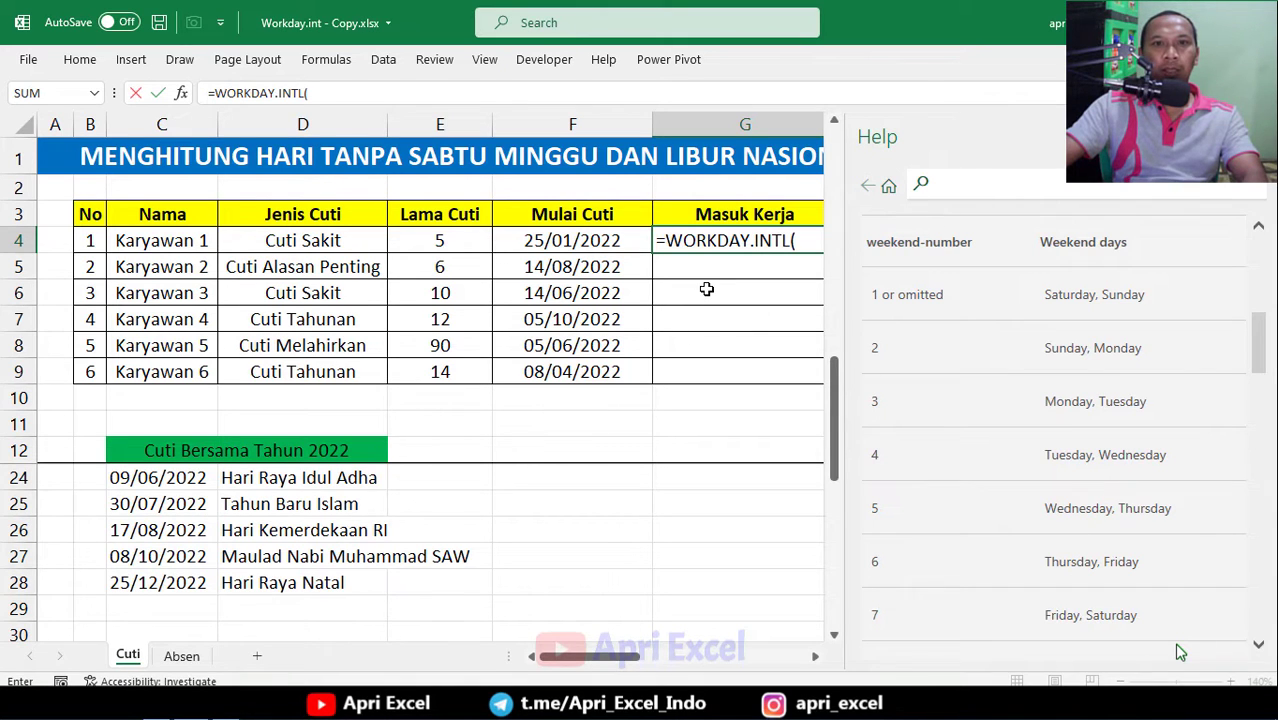
pyautogui.scroll(4, 996, 351)
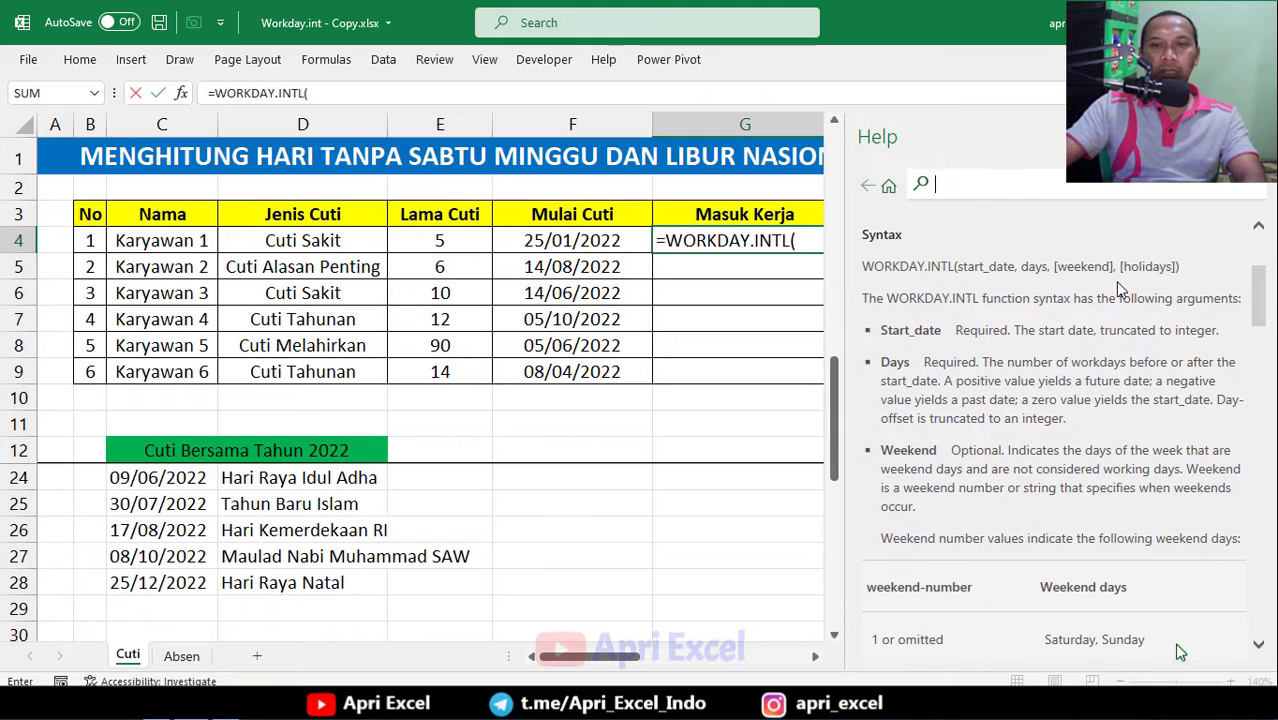
pyautogui.scroll(4, 187, 505)
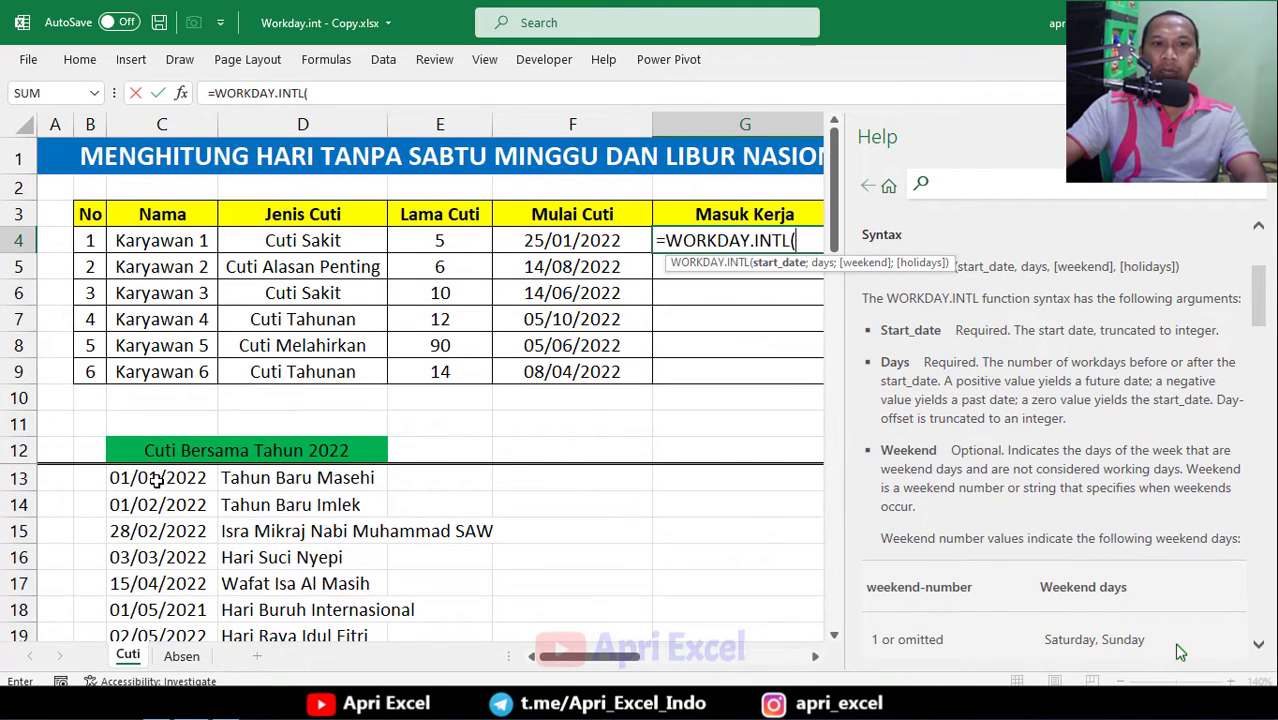
pyautogui.scroll(-4, 159, 478)
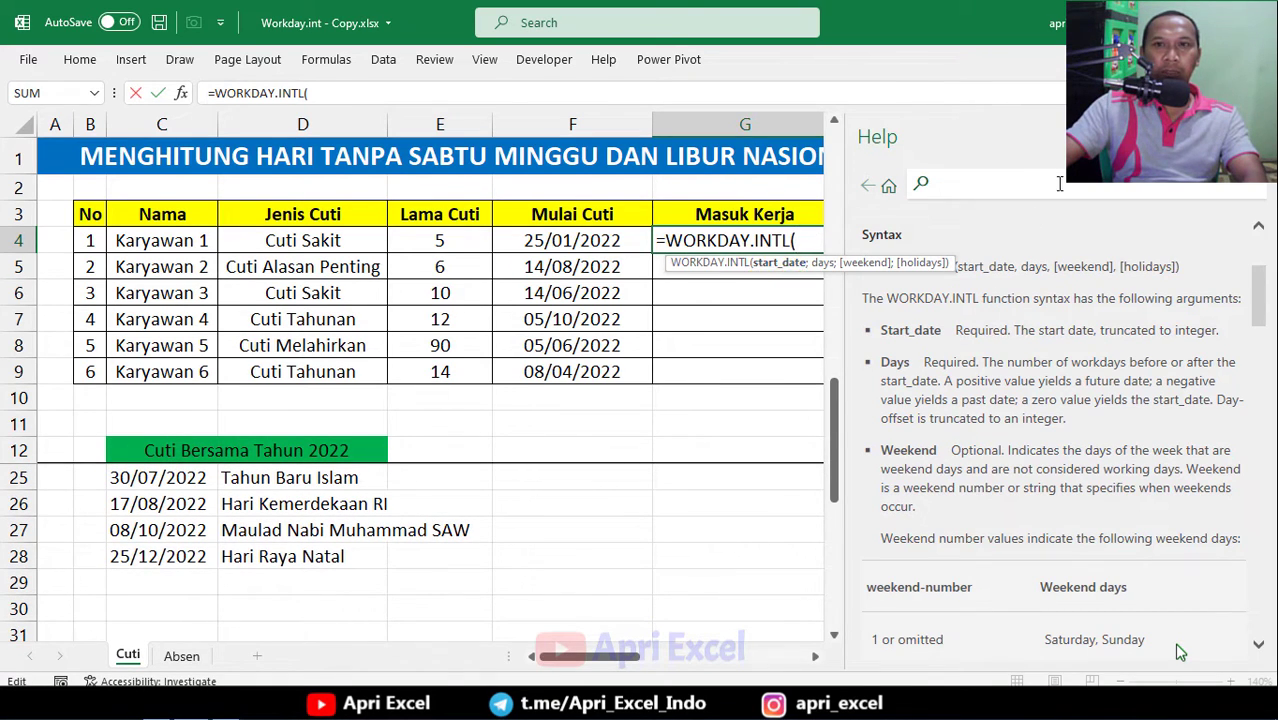
# Step: Close the help and give the WORKDAY.INTL formula F4 as start date, E4 as days and 1 as weekend
pyautogui.click(566, 240)
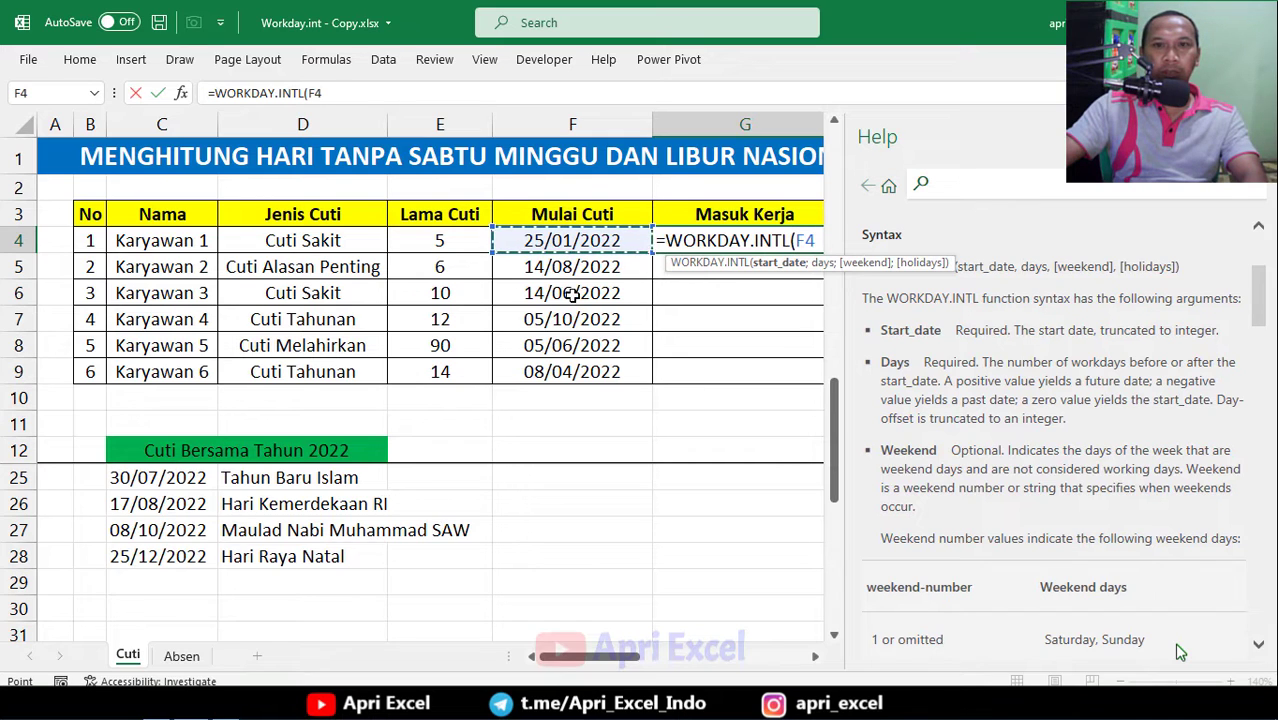
pyautogui.click(1258, 136)
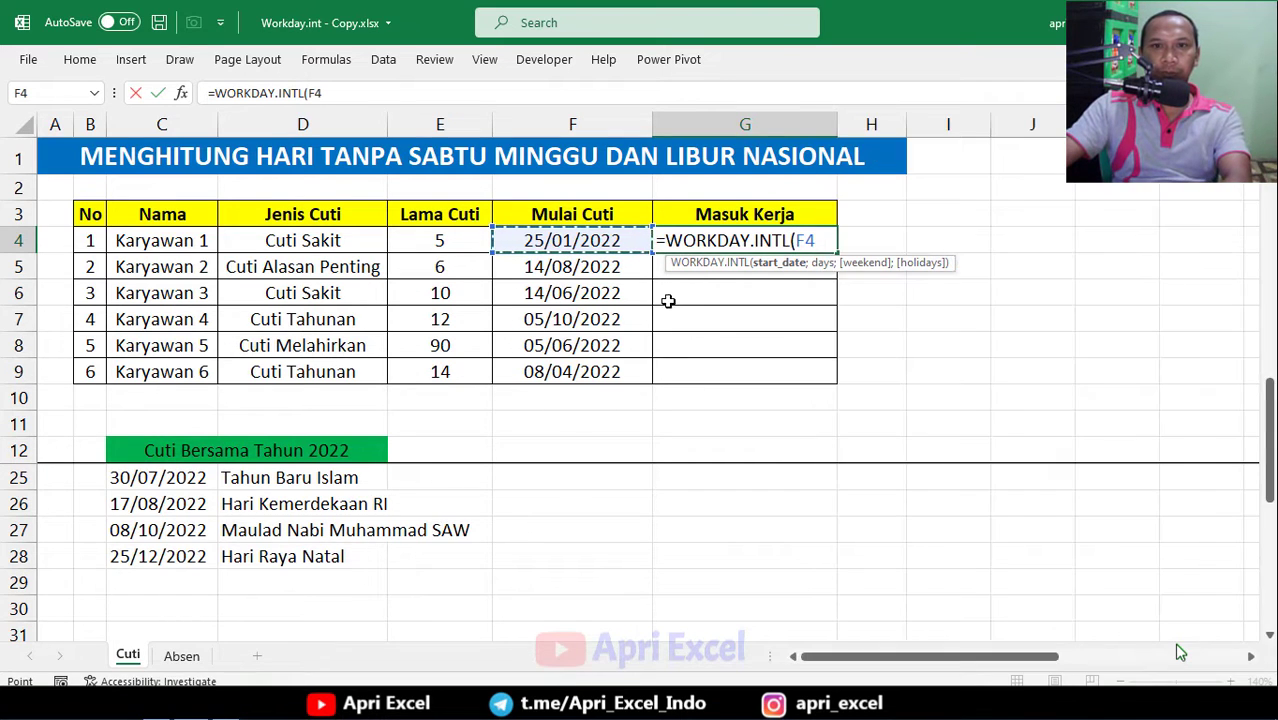
pyautogui.write(';')
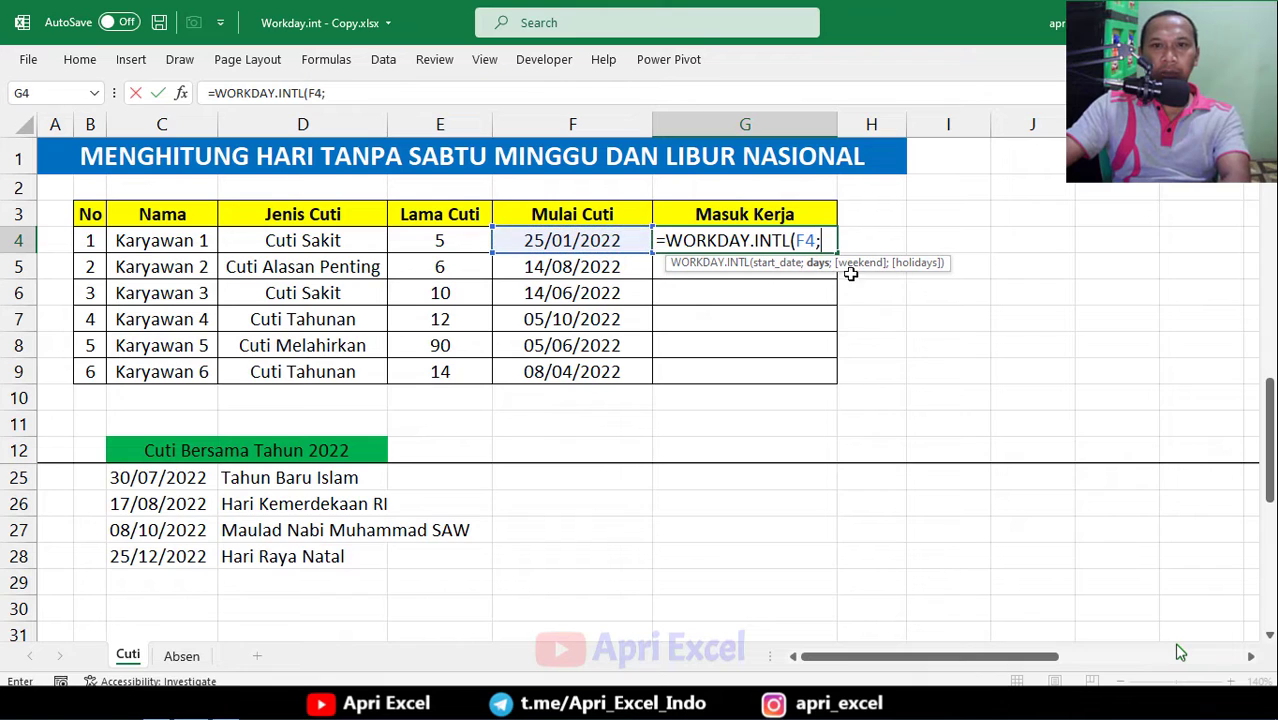
pyautogui.click(479, 240)
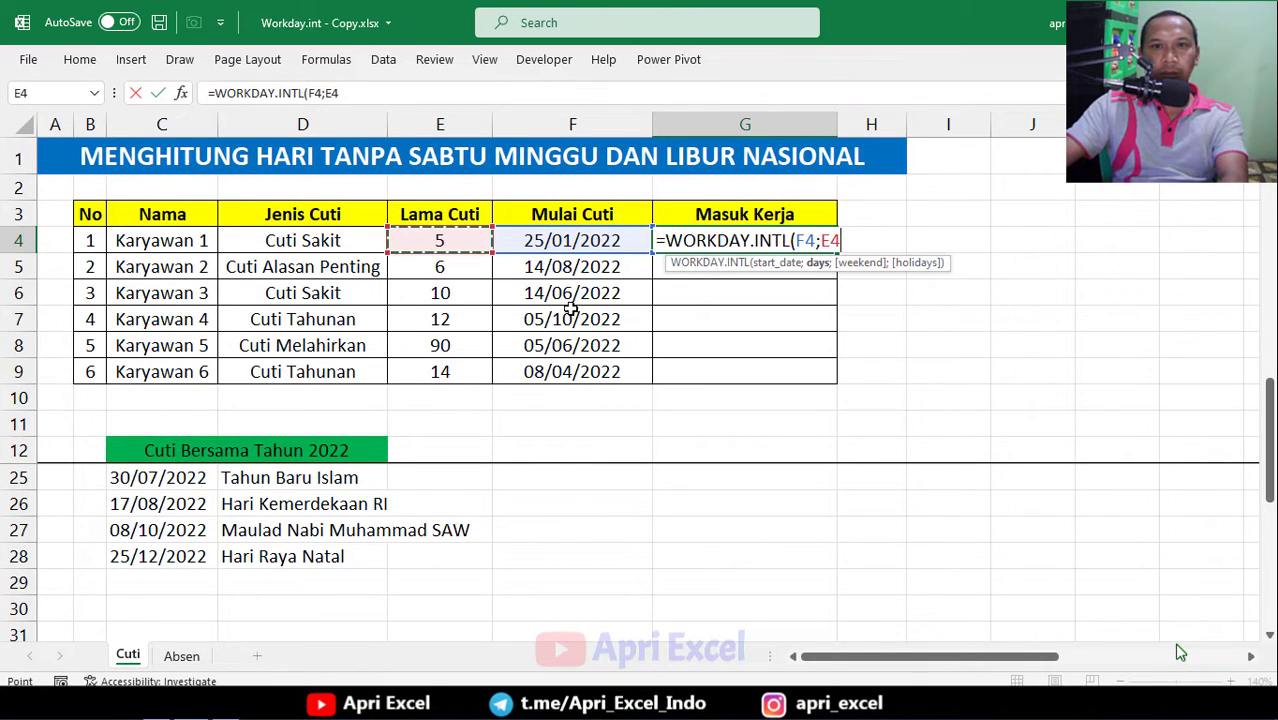
pyautogui.write(';1')
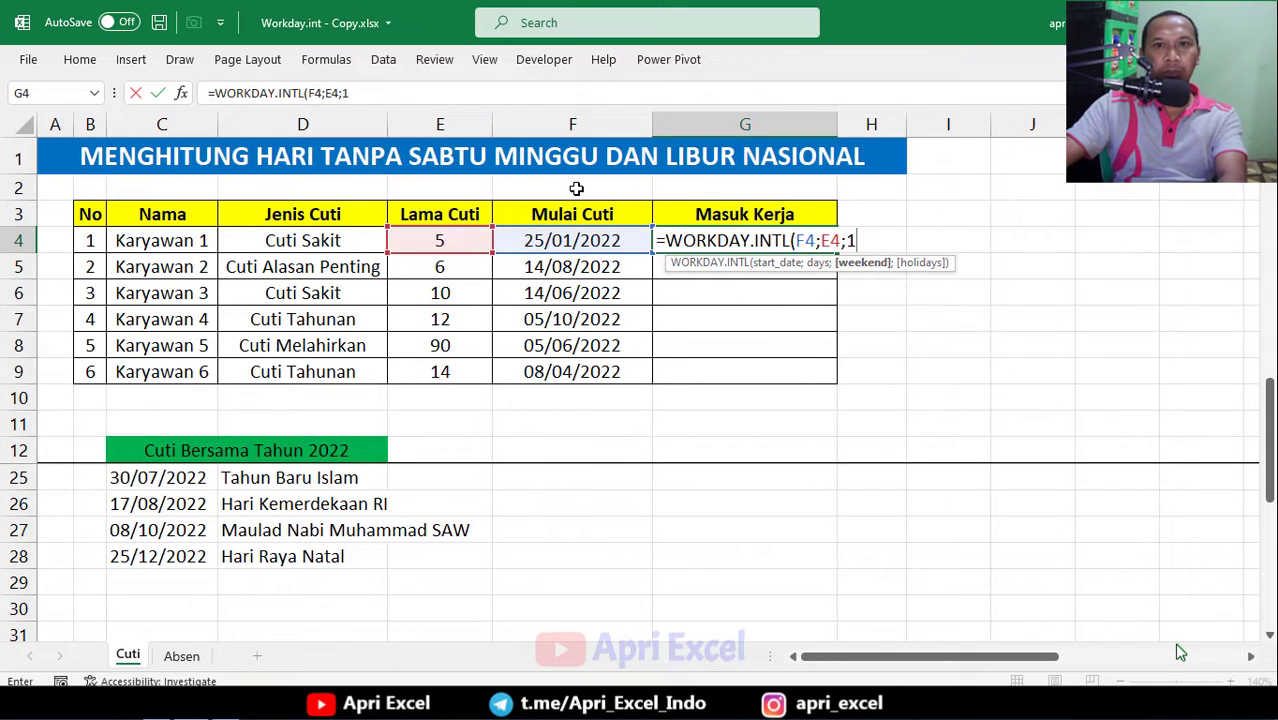
# Step: Finish the formula with the absolute holiday range $C$13:$C$28 and fill it down from G4 to G9
pyautogui.write(';')
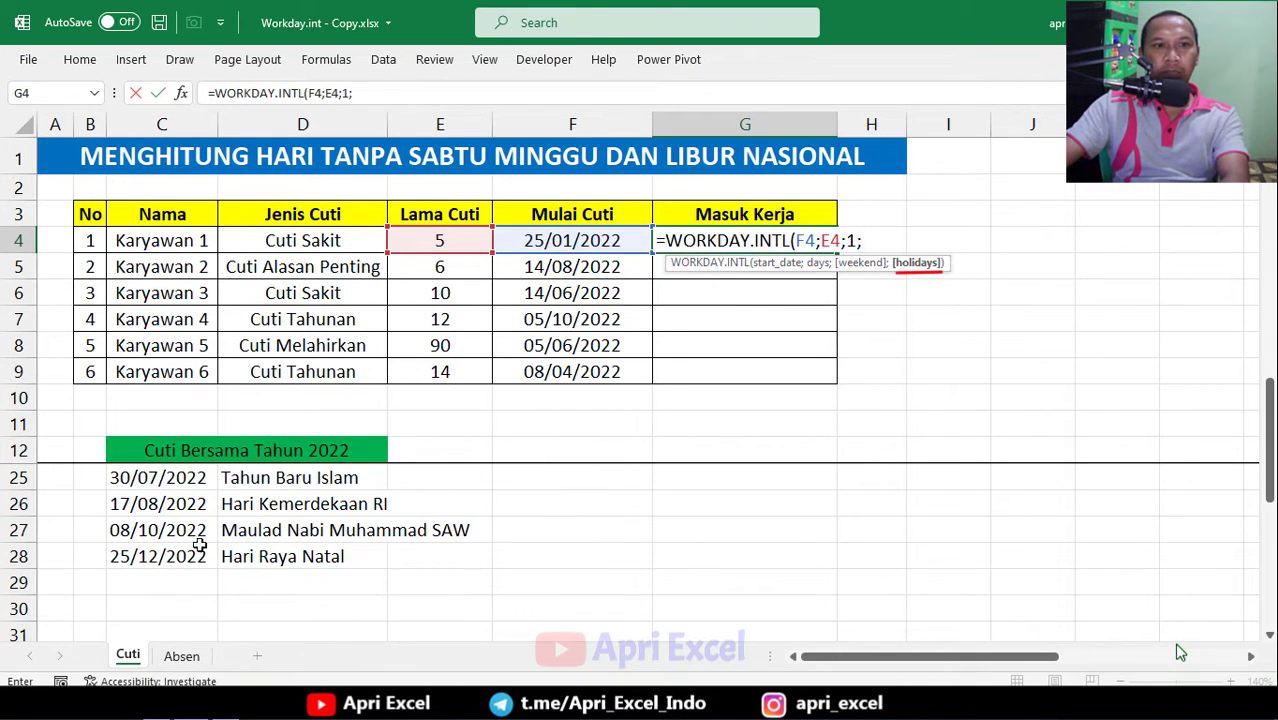
pyautogui.moveTo(160, 556); pyautogui.dragTo(139, 478)
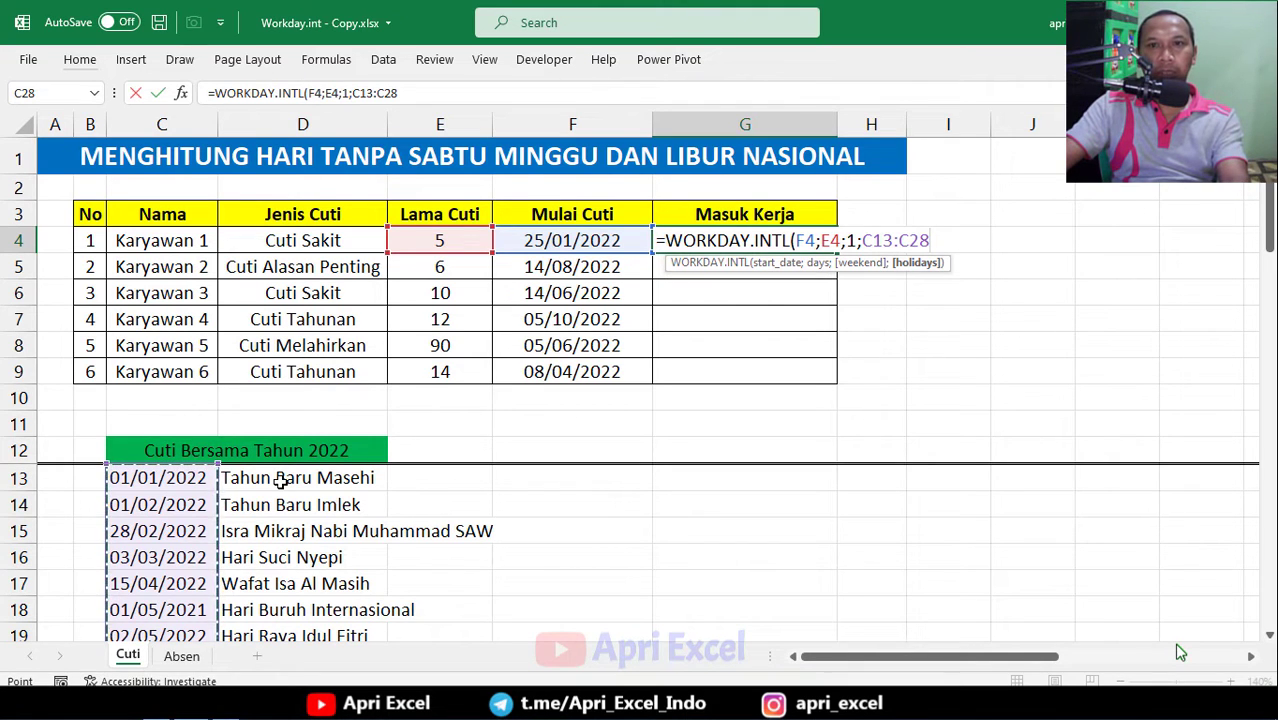
pyautogui.press('F4')
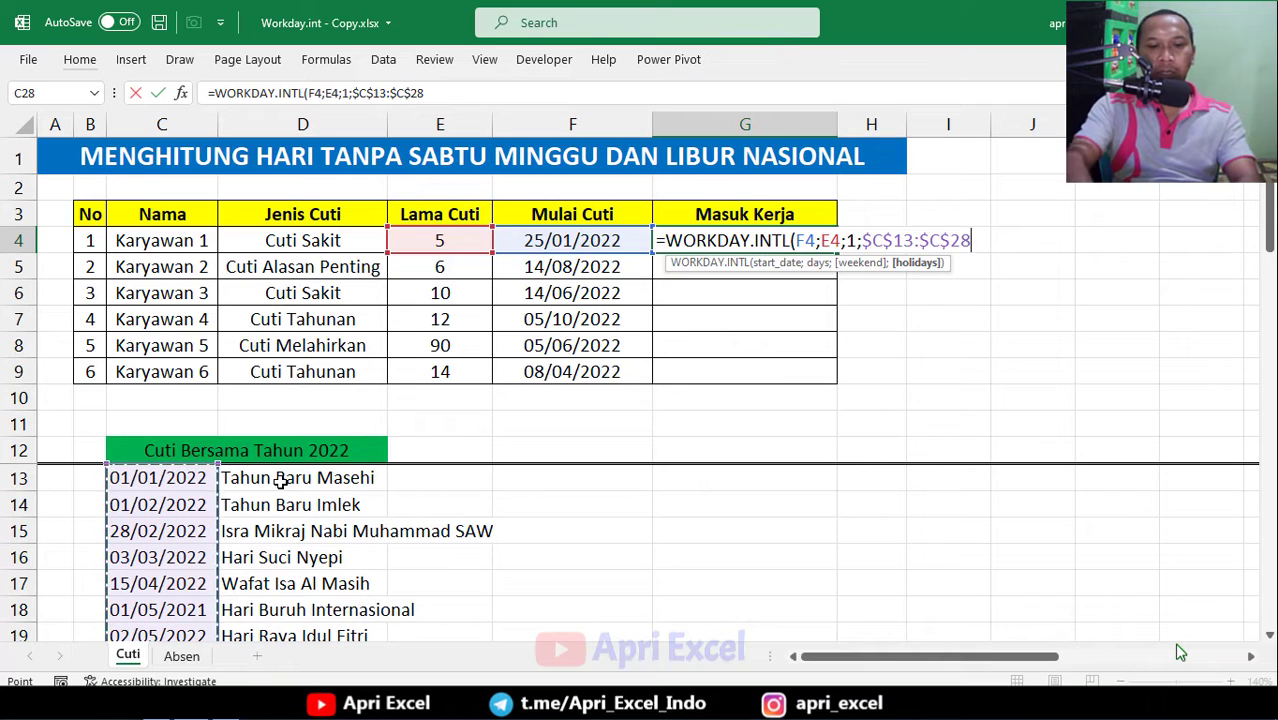
pyautogui.write(')')
pyautogui.press('Return')
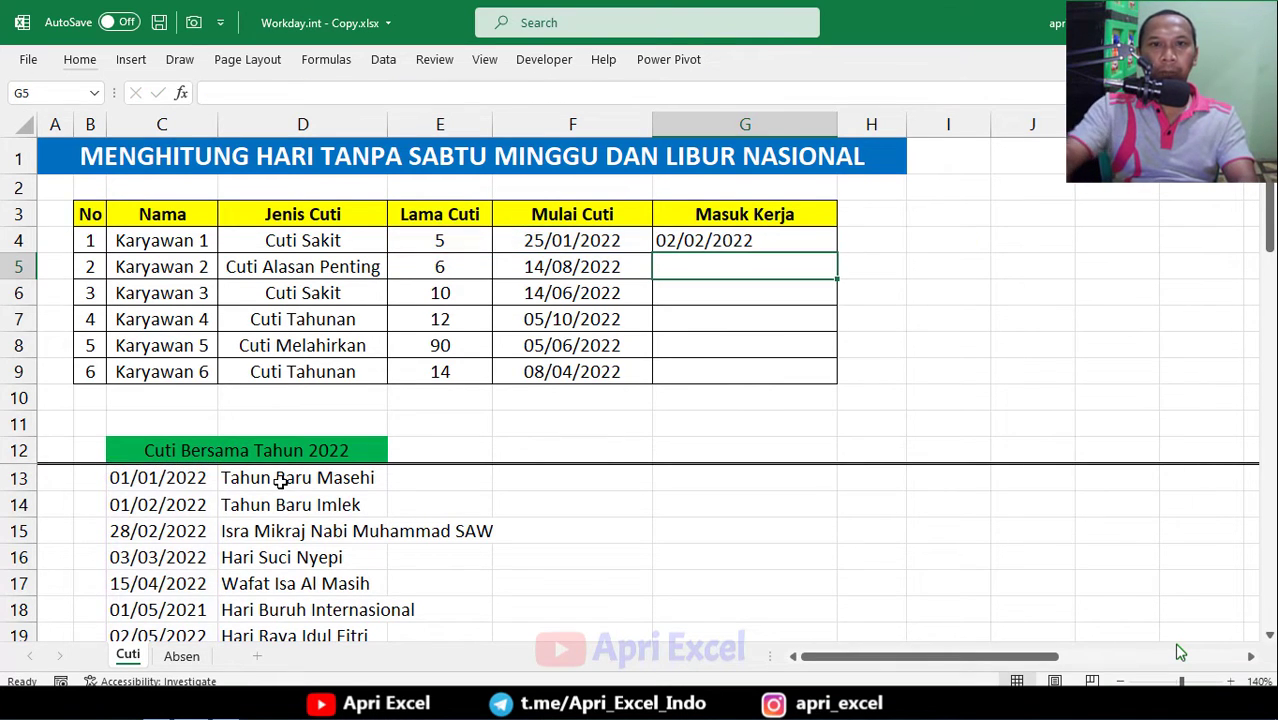
pyautogui.click(740, 241)
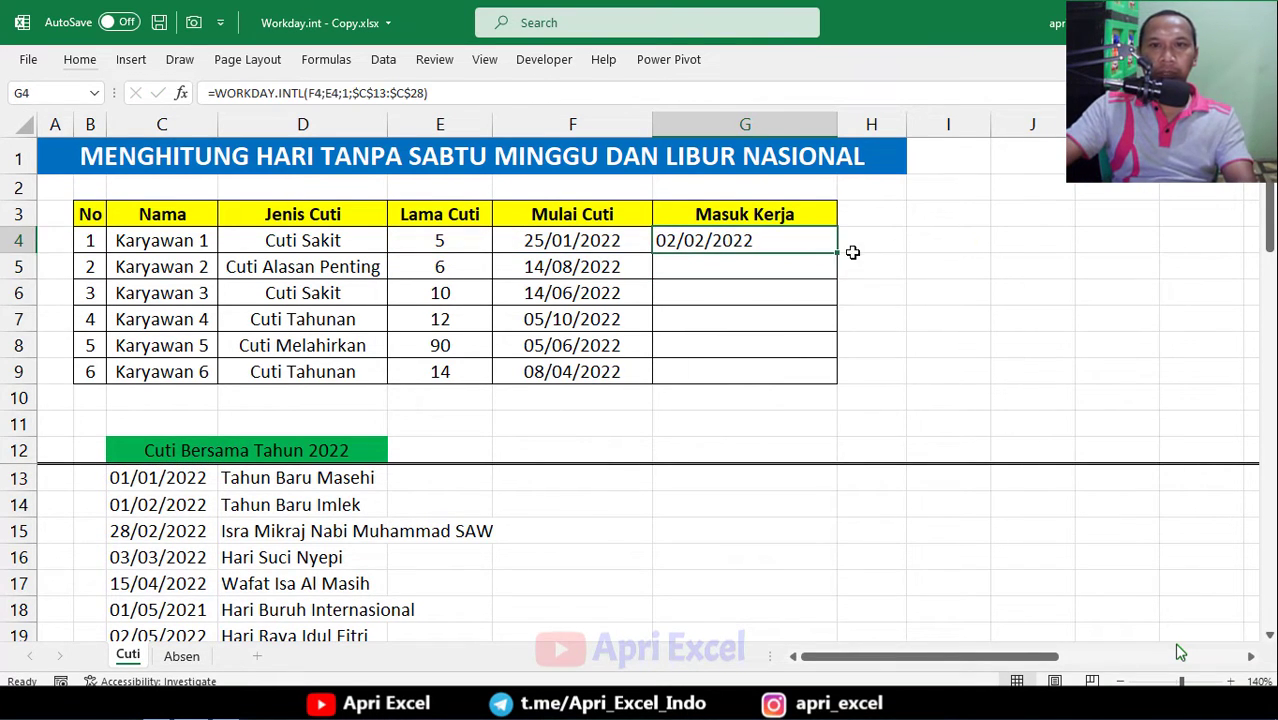
pyautogui.moveTo(836, 253); pyautogui.dragTo(850, 375)
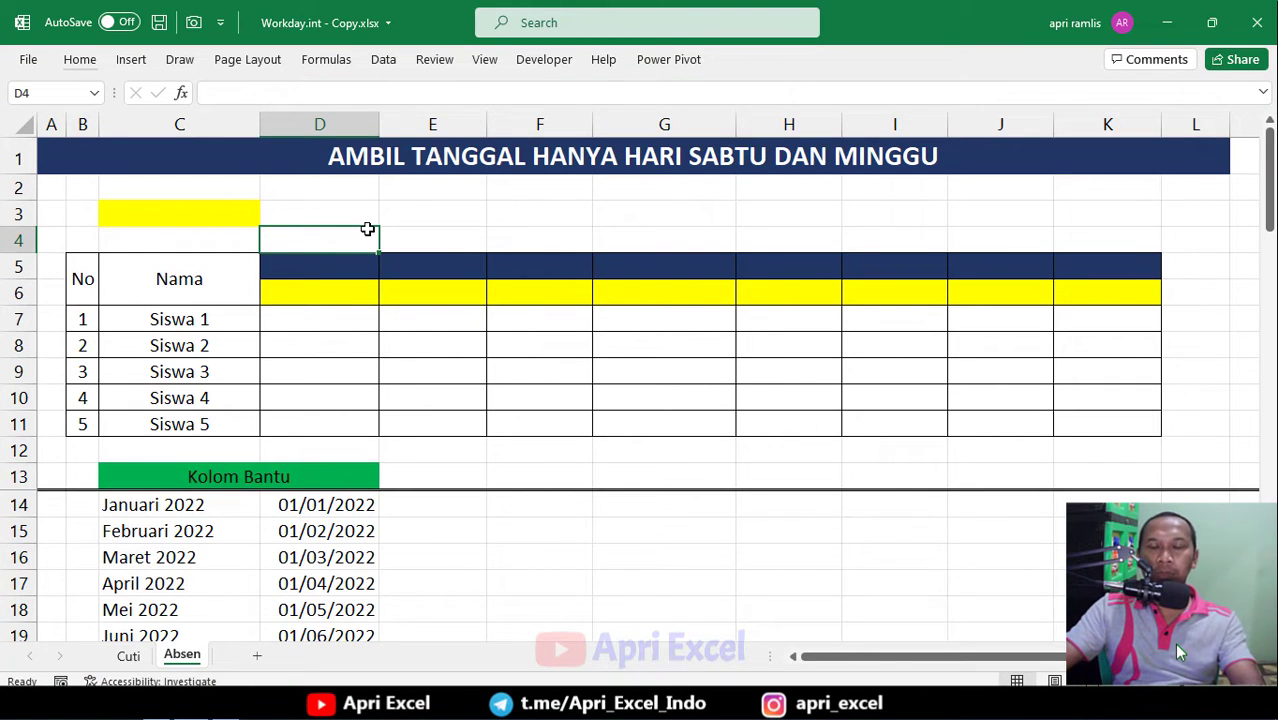
# Step: Review the empty month cell C3 and the Kolom Bantu month list in C14:C25 on the Absen sheet
pyautogui.click(149, 216)
pyautogui.click(198, 505)
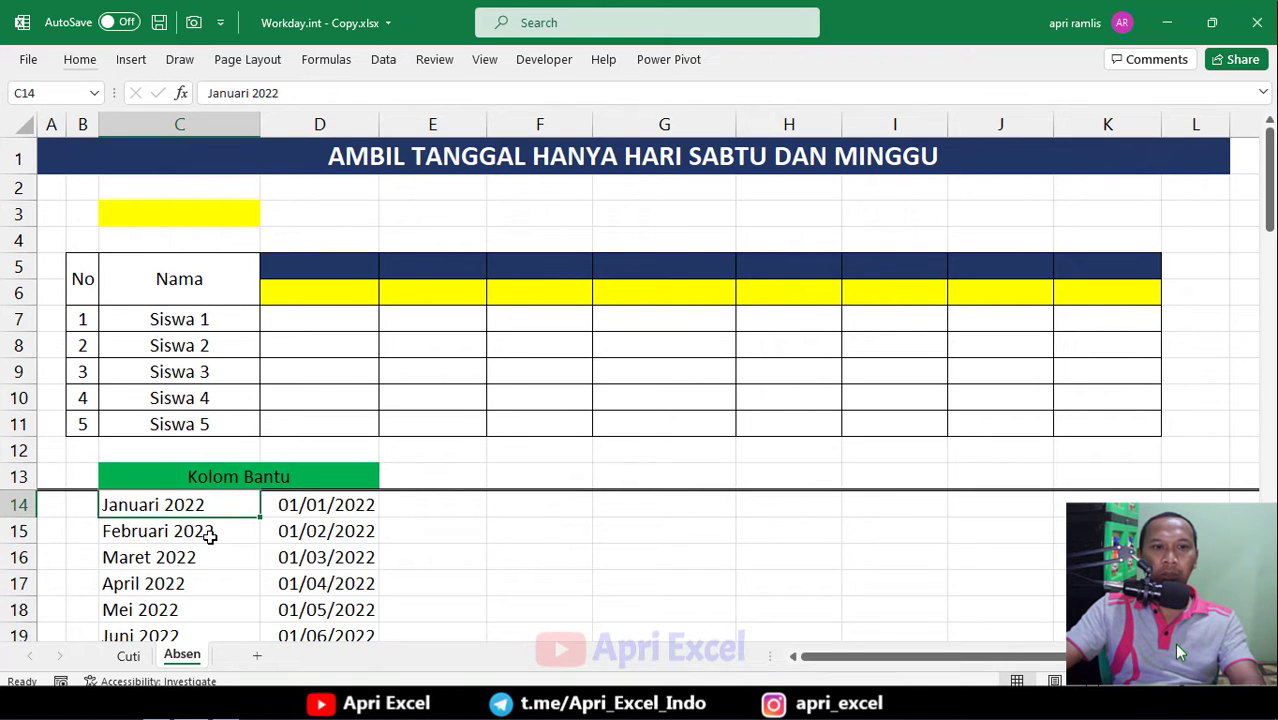
pyautogui.scroll(-4, 209, 537)
pyautogui.scroll(1, 209, 539)
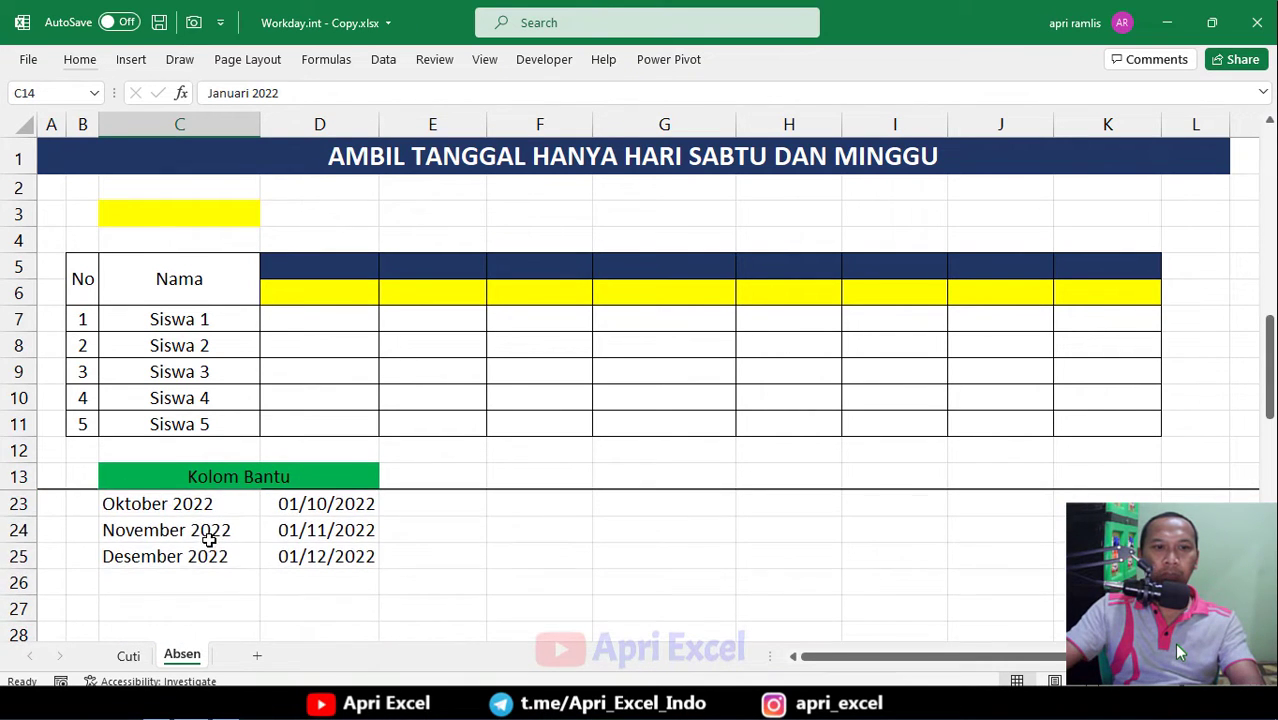
pyautogui.click(206, 556)
pyautogui.scroll(3, 311, 557)
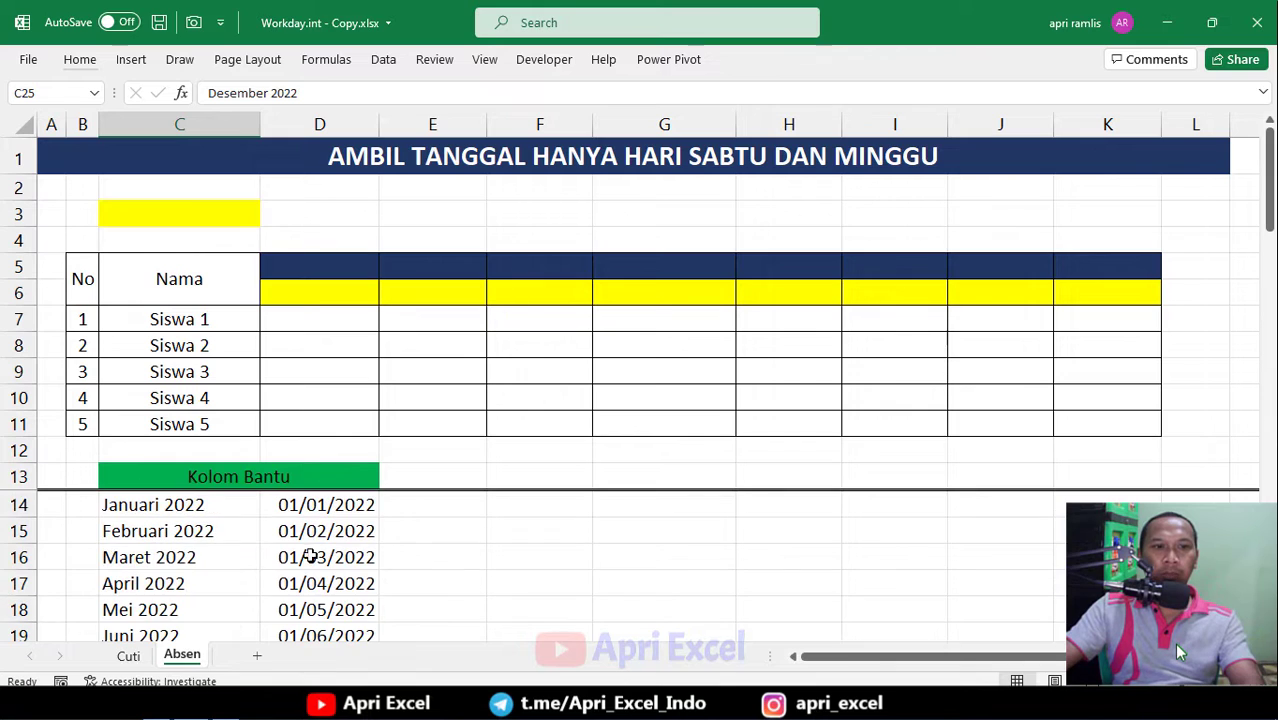
# Step: Compare the first month in C14 with its matching start date in D14 of the Kolom Bantu table
pyautogui.click(134, 508)
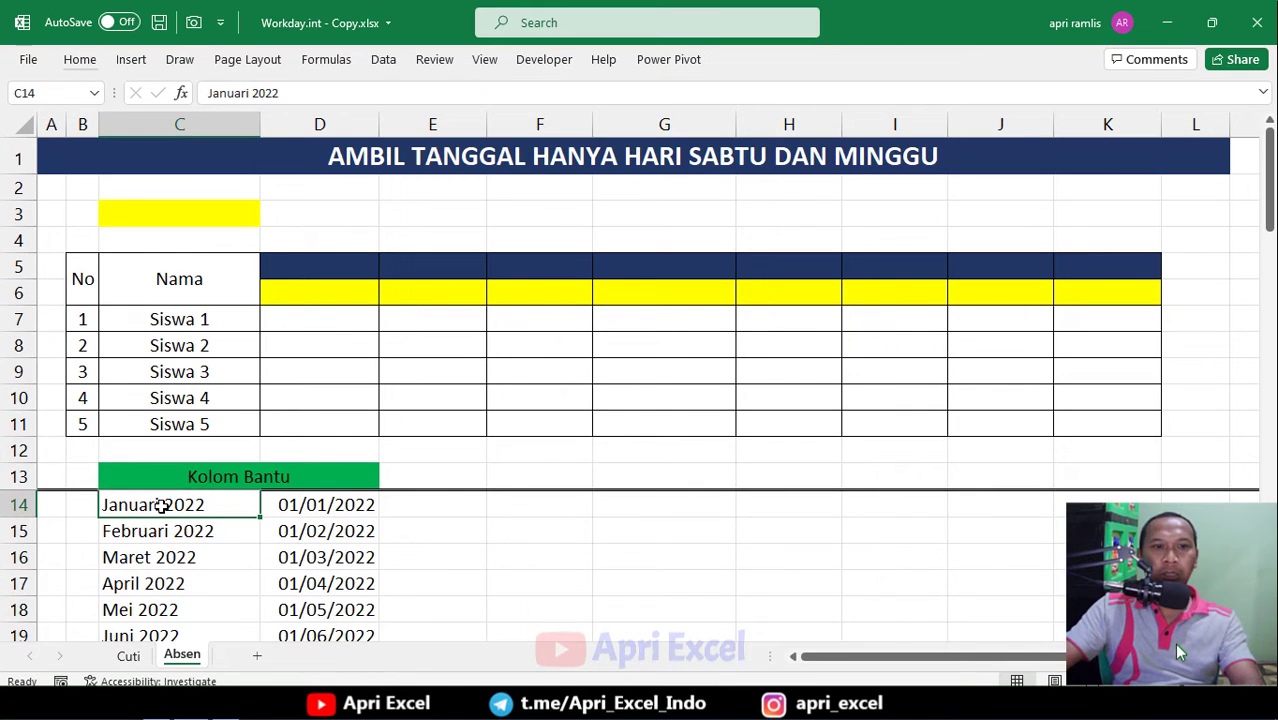
pyautogui.click(307, 508)
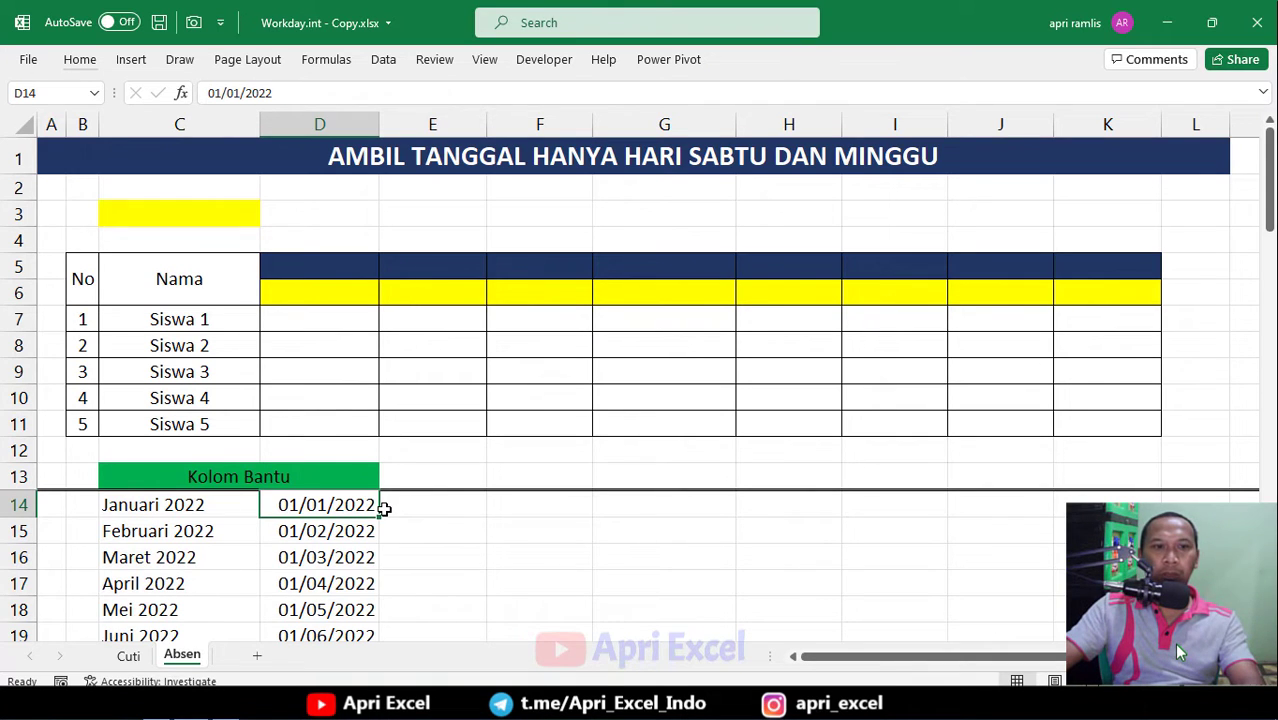
pyautogui.click(160, 510)
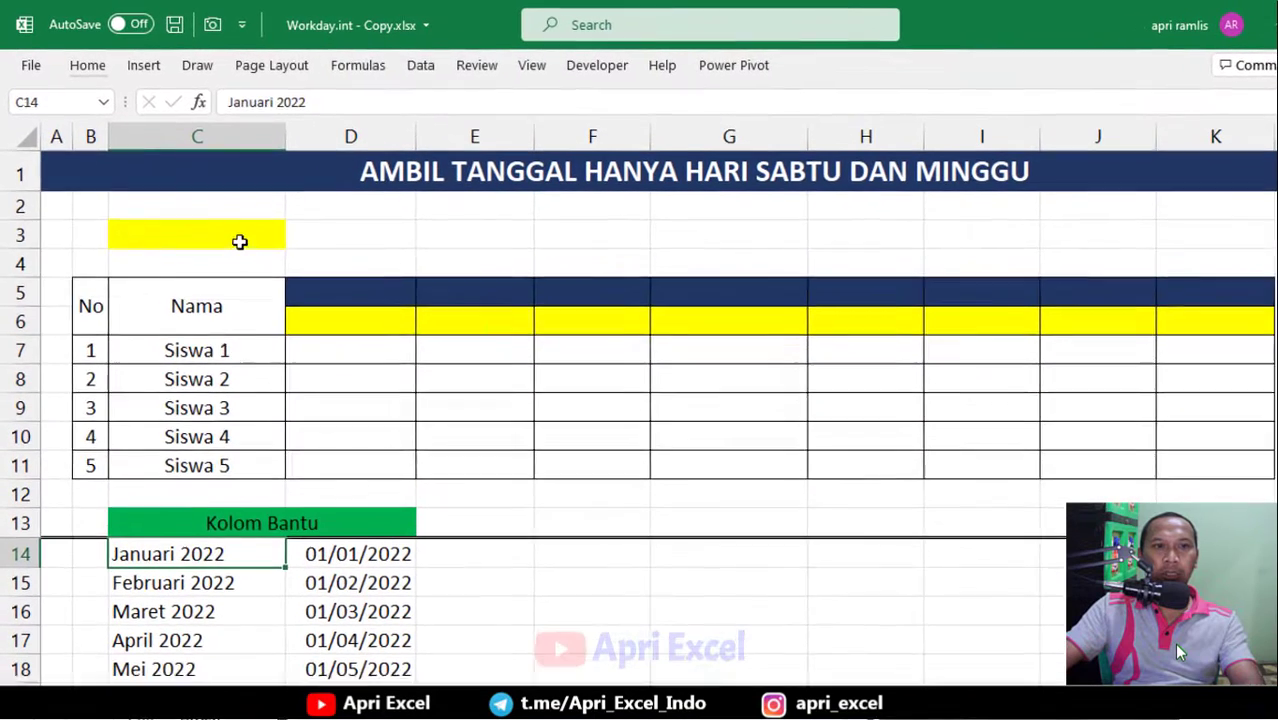
# Step: Add list data validation to the month cell C3 with =$C$14:$C$25 as the source
pyautogui.click(218, 214)
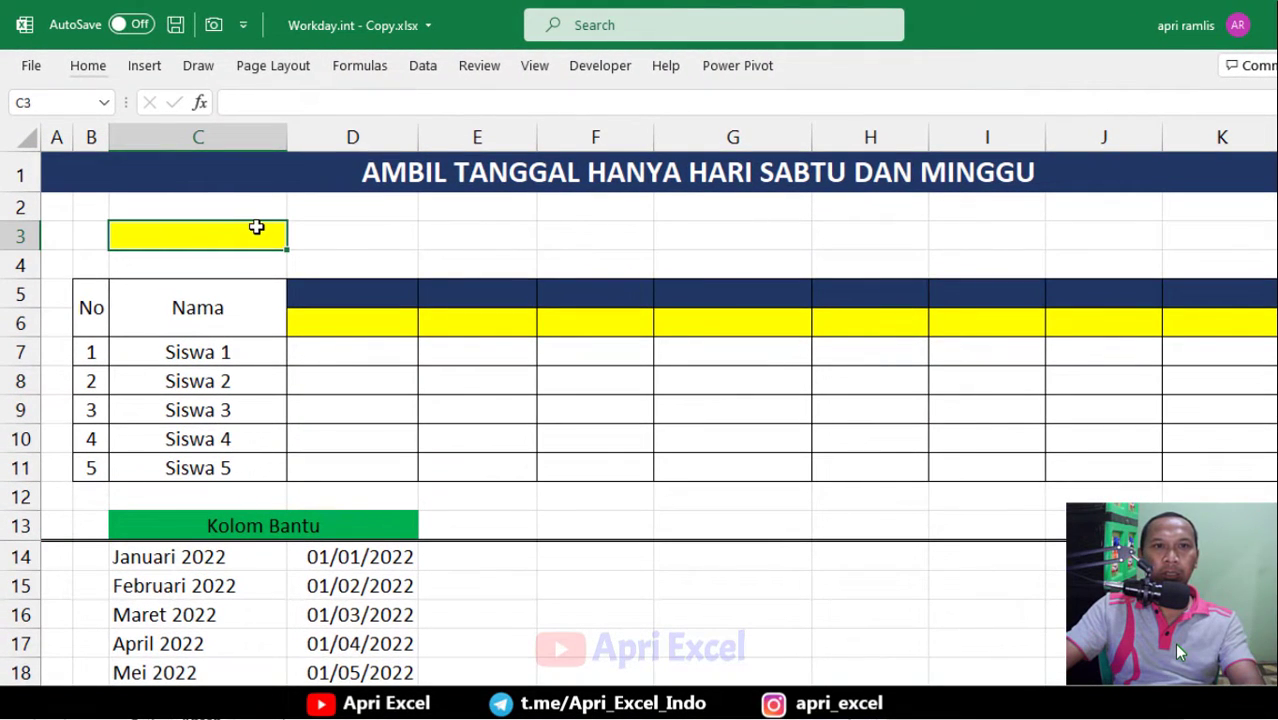
pyautogui.click(422, 68)
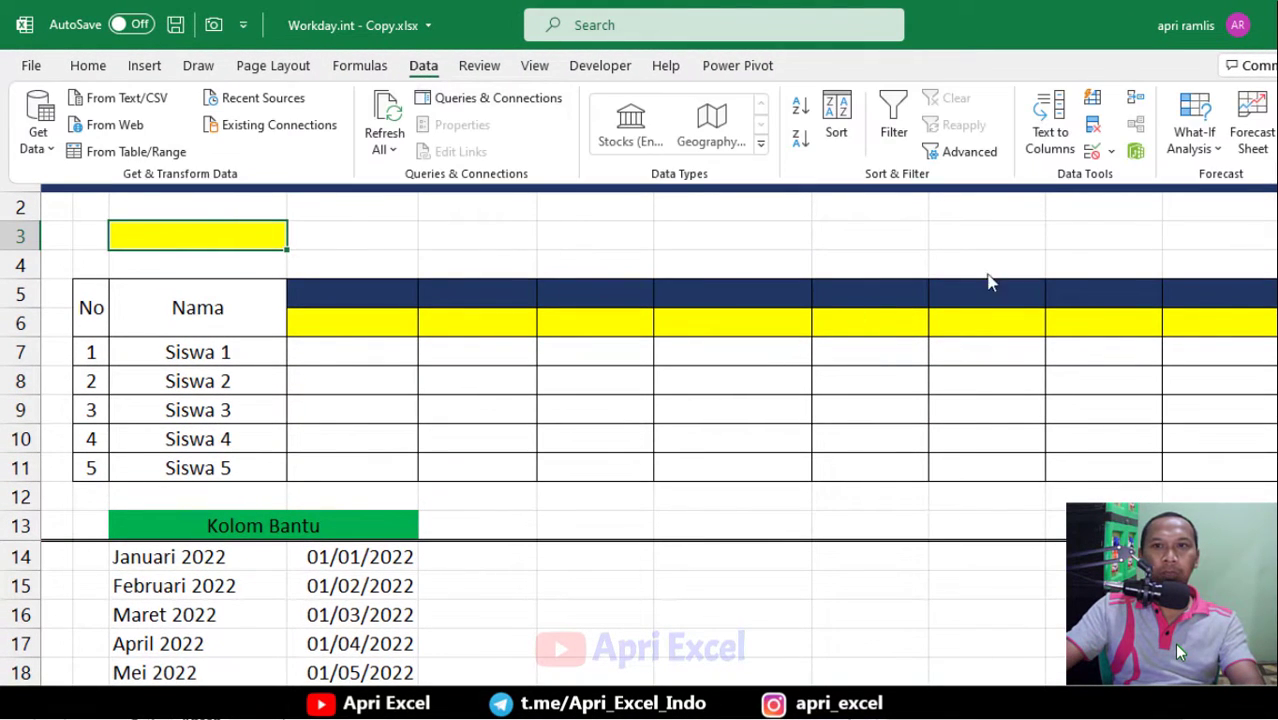
pyautogui.click(1112, 151)
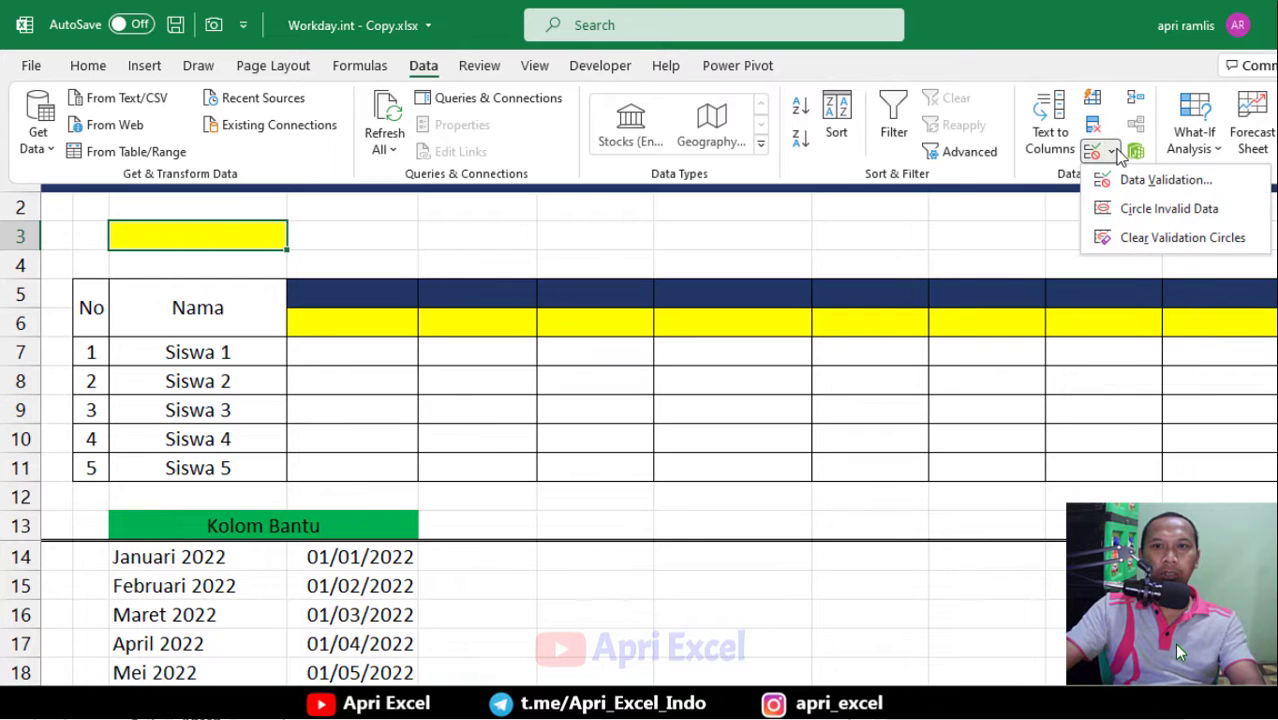
pyautogui.click(1122, 180)
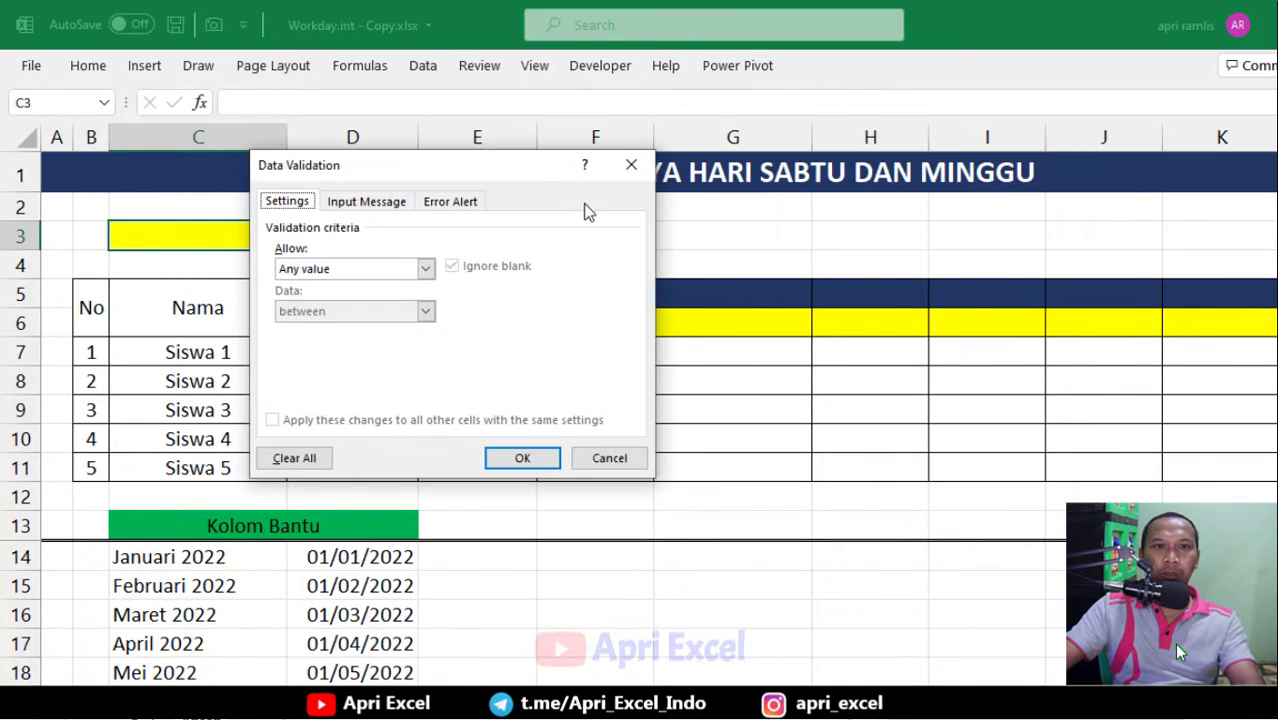
pyautogui.moveTo(532, 176); pyautogui.dragTo(711, 239)
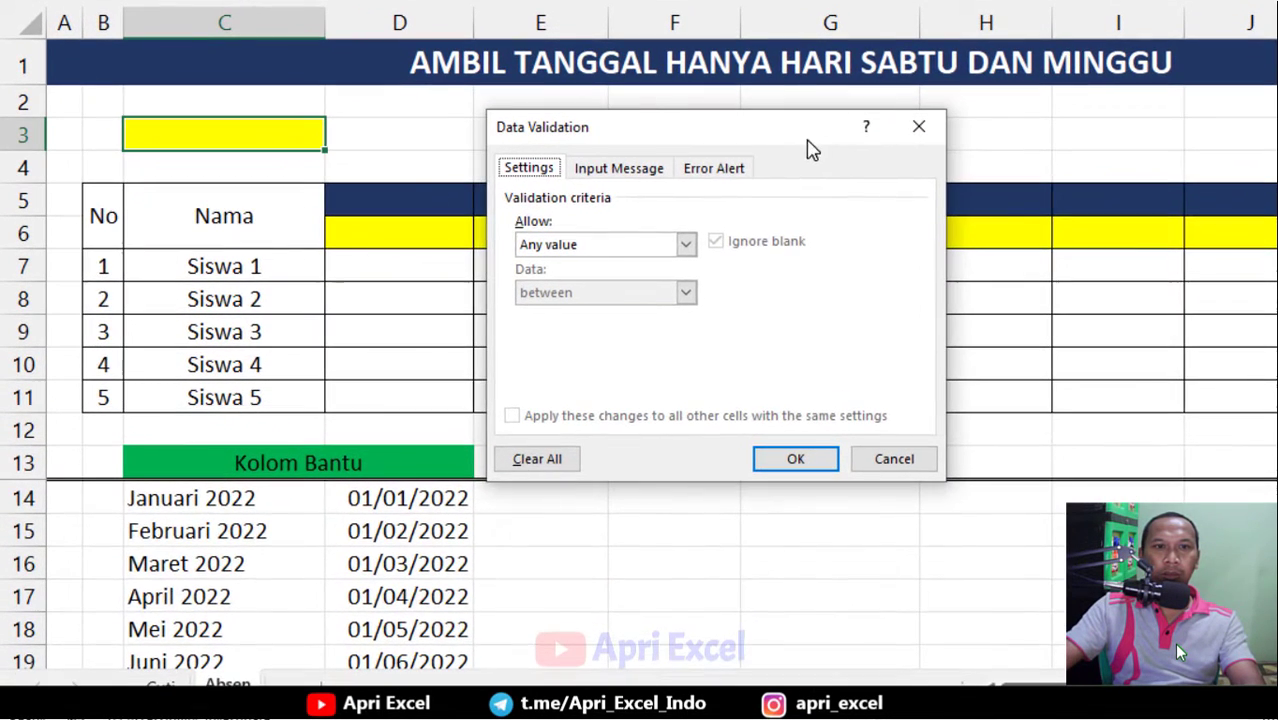
pyautogui.click(600, 248)
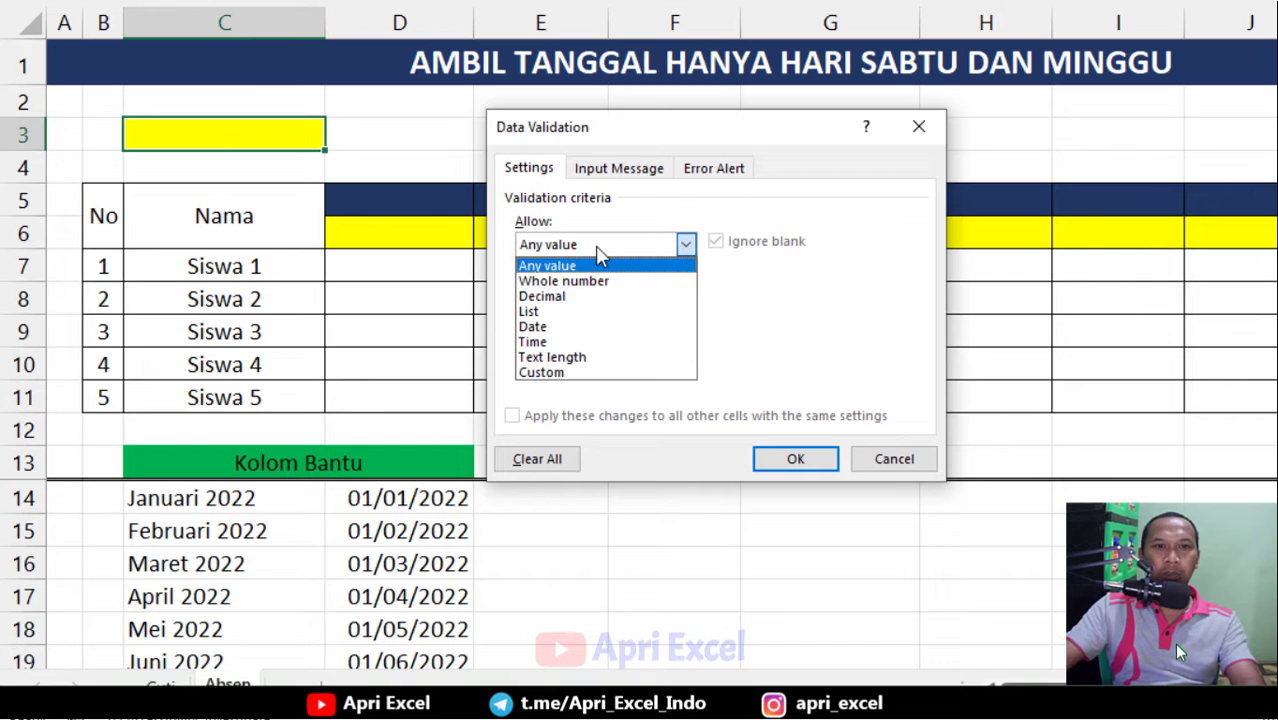
pyautogui.click(578, 314)
pyautogui.click(564, 341)
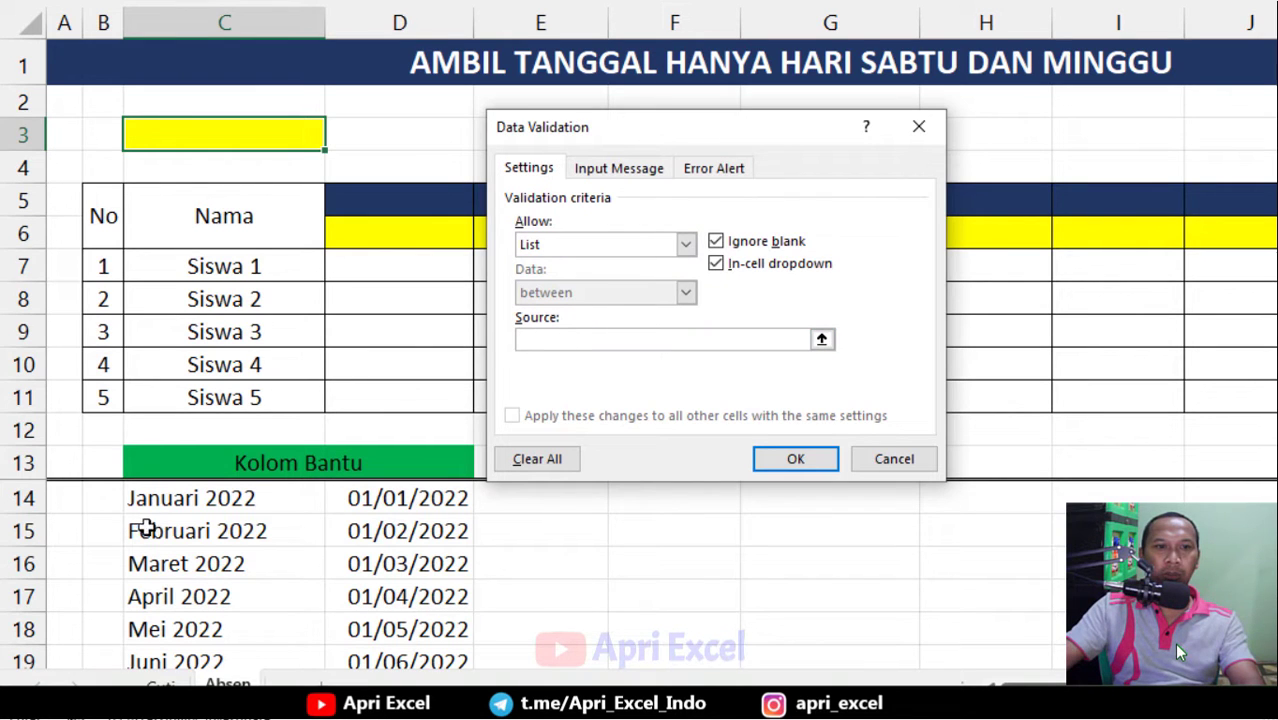
pyautogui.moveTo(150, 497); pyautogui.dragTo(196, 586)
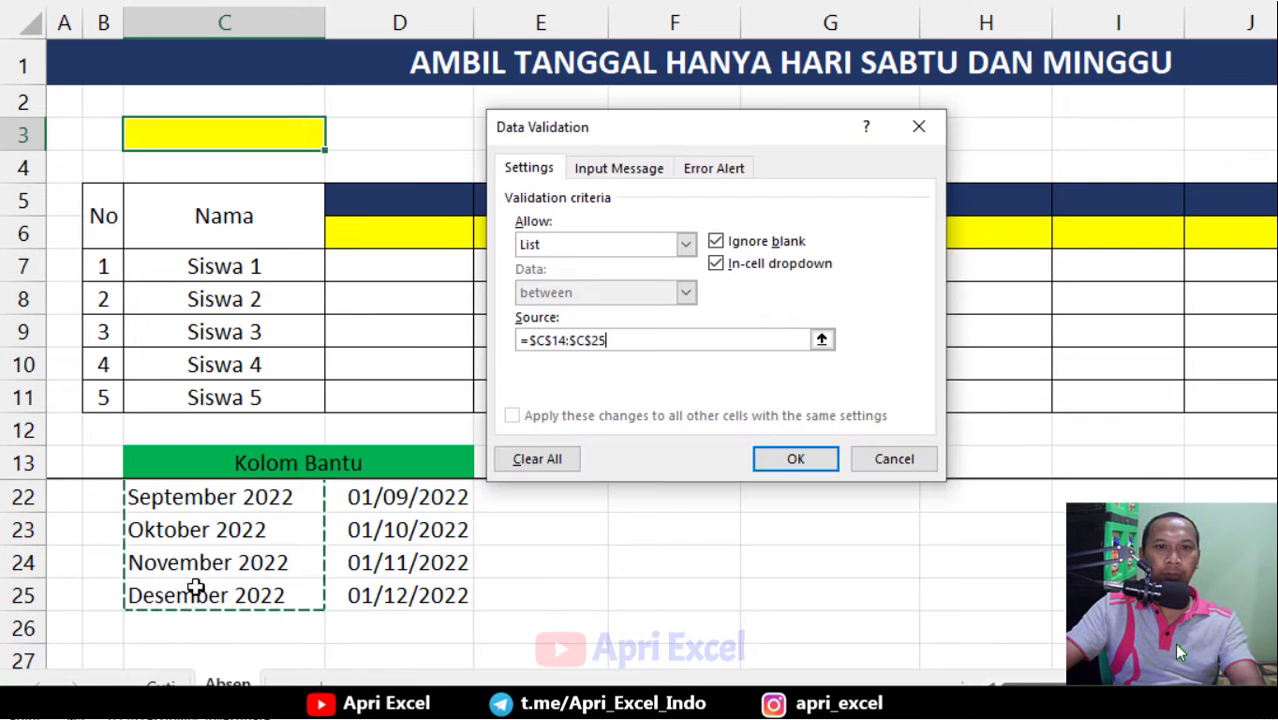
pyautogui.click(797, 462)
# Step: Try the new dropdown in C3 by choosing Februari 2022
pyautogui.click(337, 141)
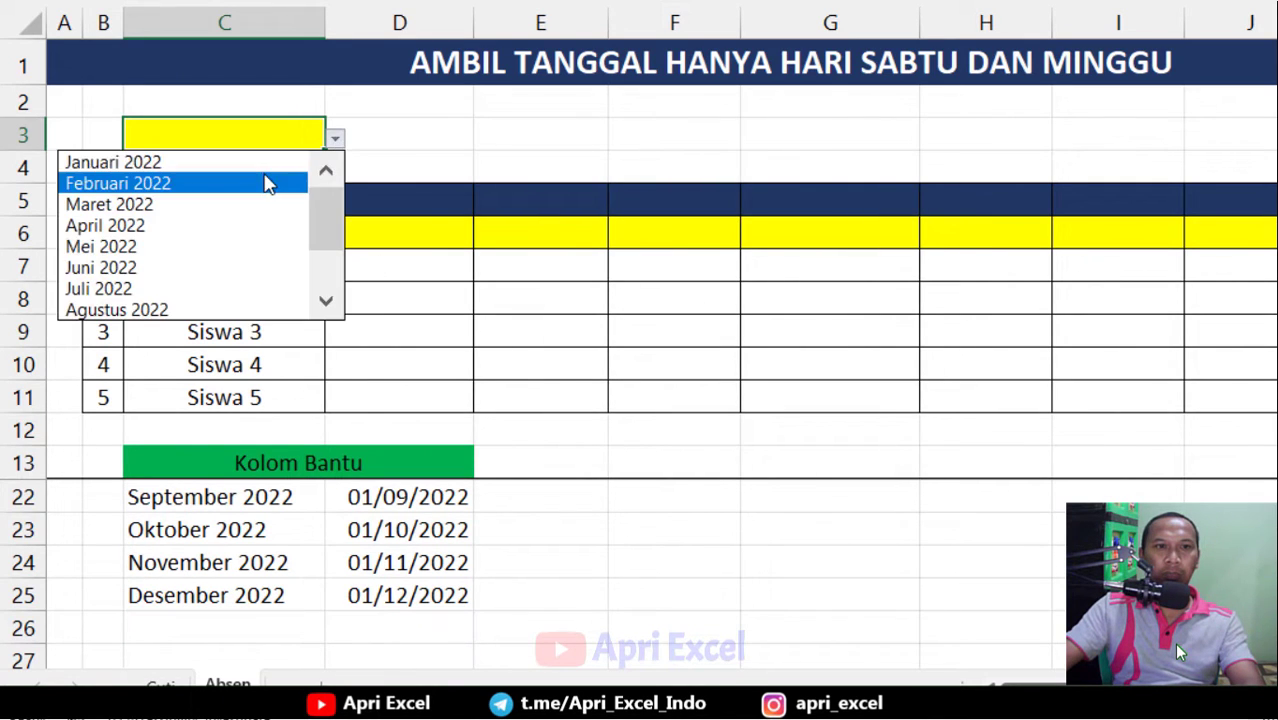
pyautogui.click(268, 182)
pyautogui.scroll(3, 517, 595)
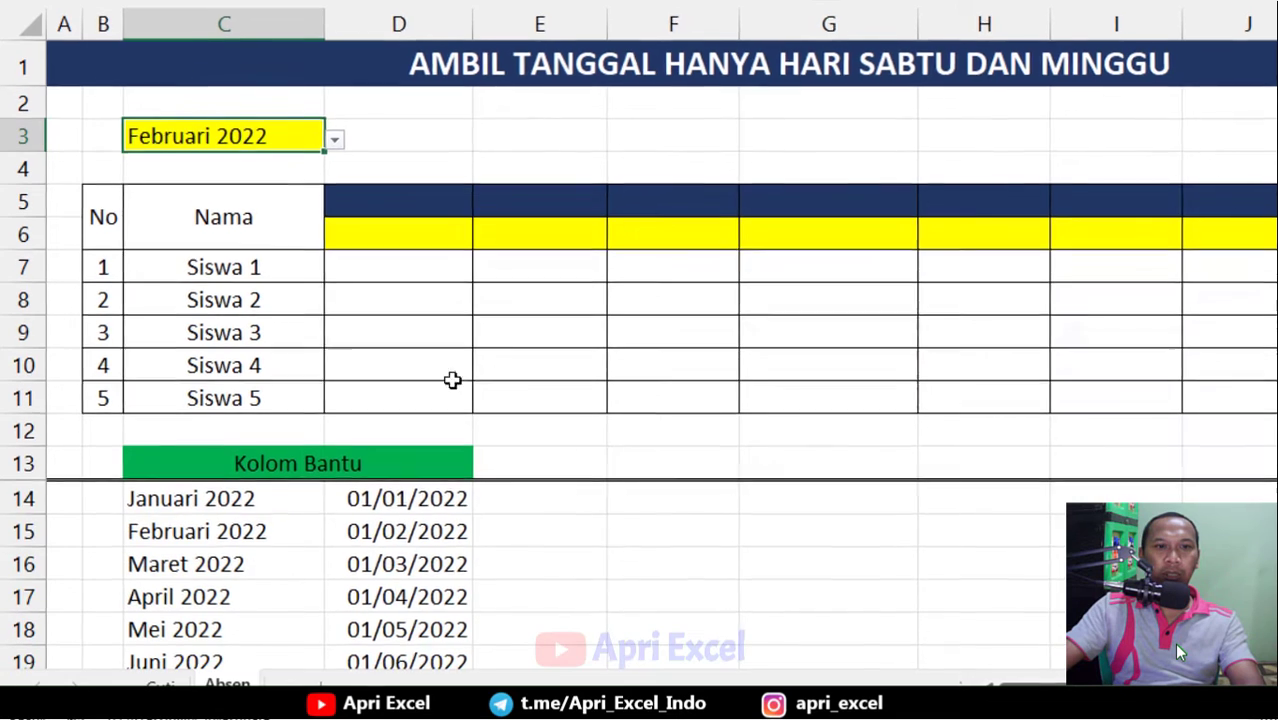
# Step: Enter =VLOOKUP(C3;C14:D25;2;0) in D3 to fetch the chosen month's first date
pyautogui.click(405, 135)
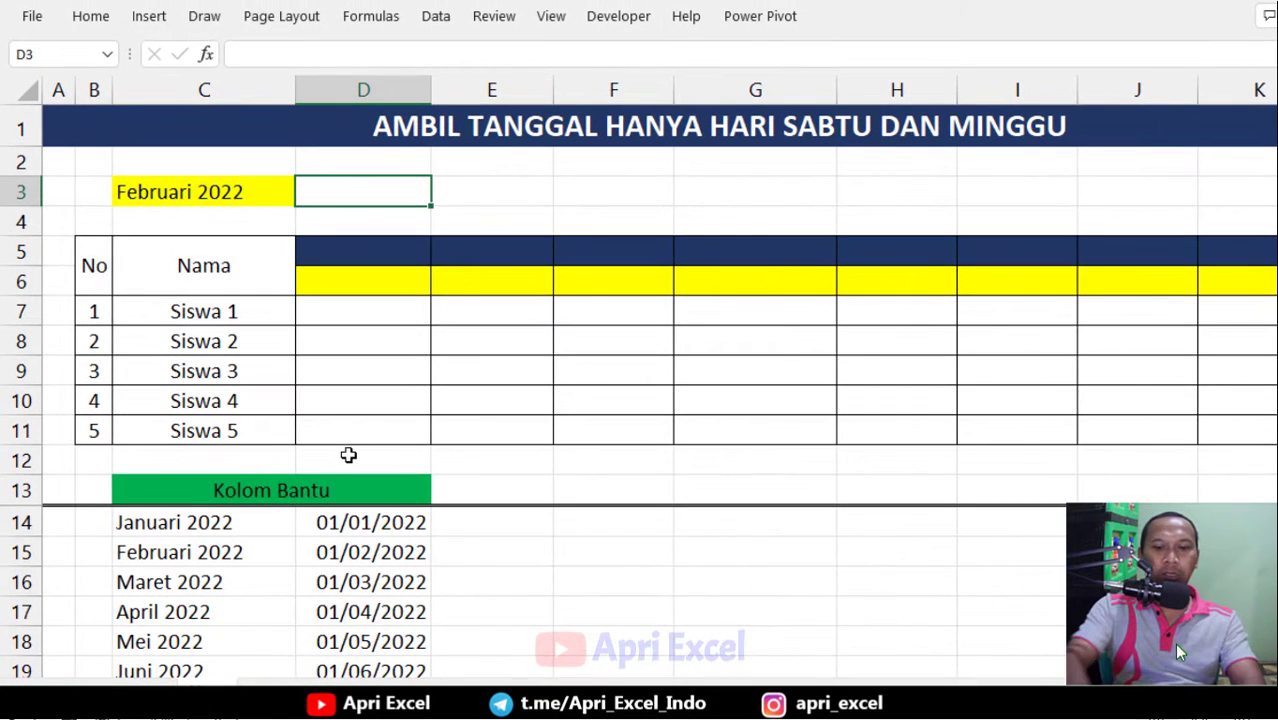
pyautogui.write('=')
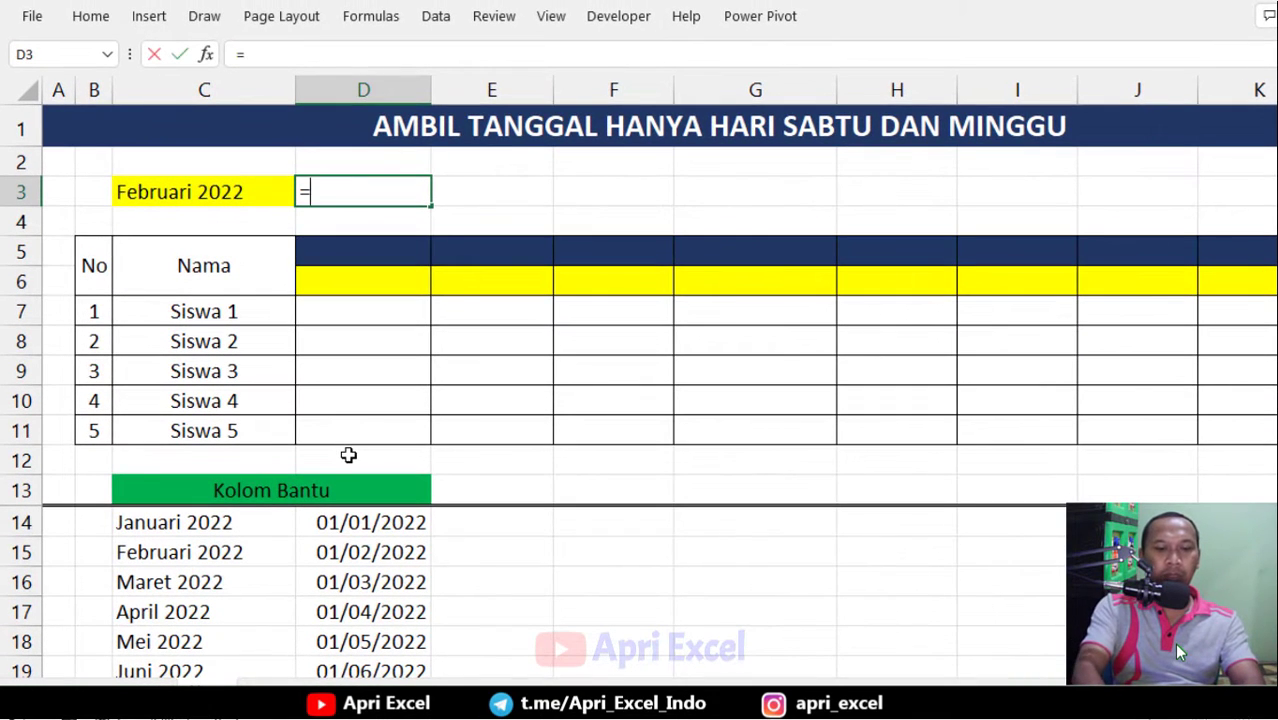
pyautogui.write('vlookup(')
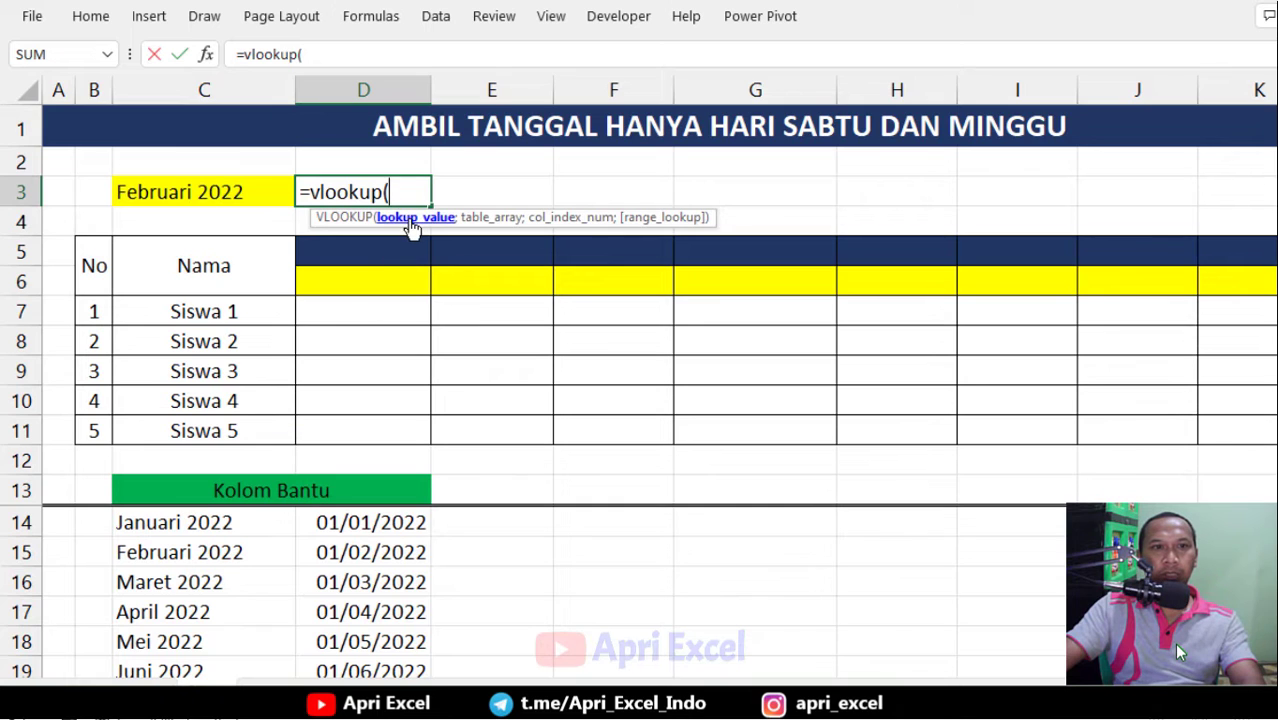
pyautogui.click(242, 190)
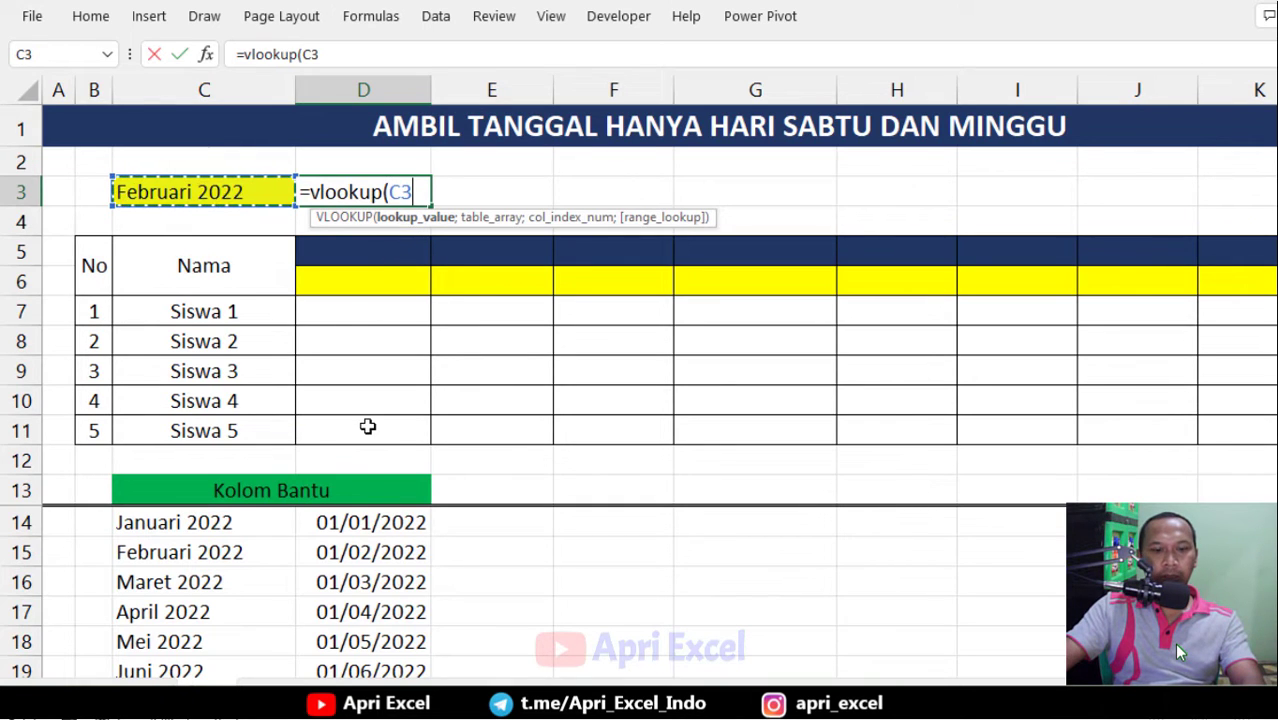
pyautogui.write(';')
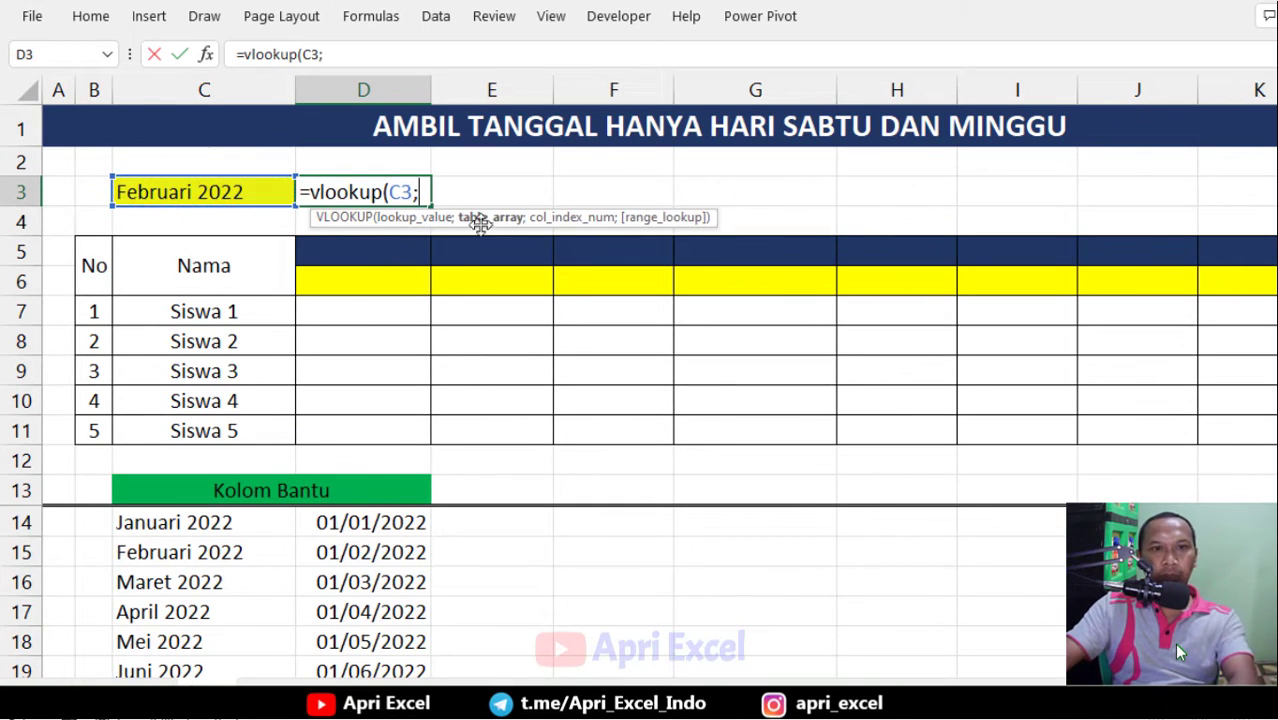
pyautogui.moveTo(214, 522); pyautogui.dragTo(357, 607)
pyautogui.write(';')
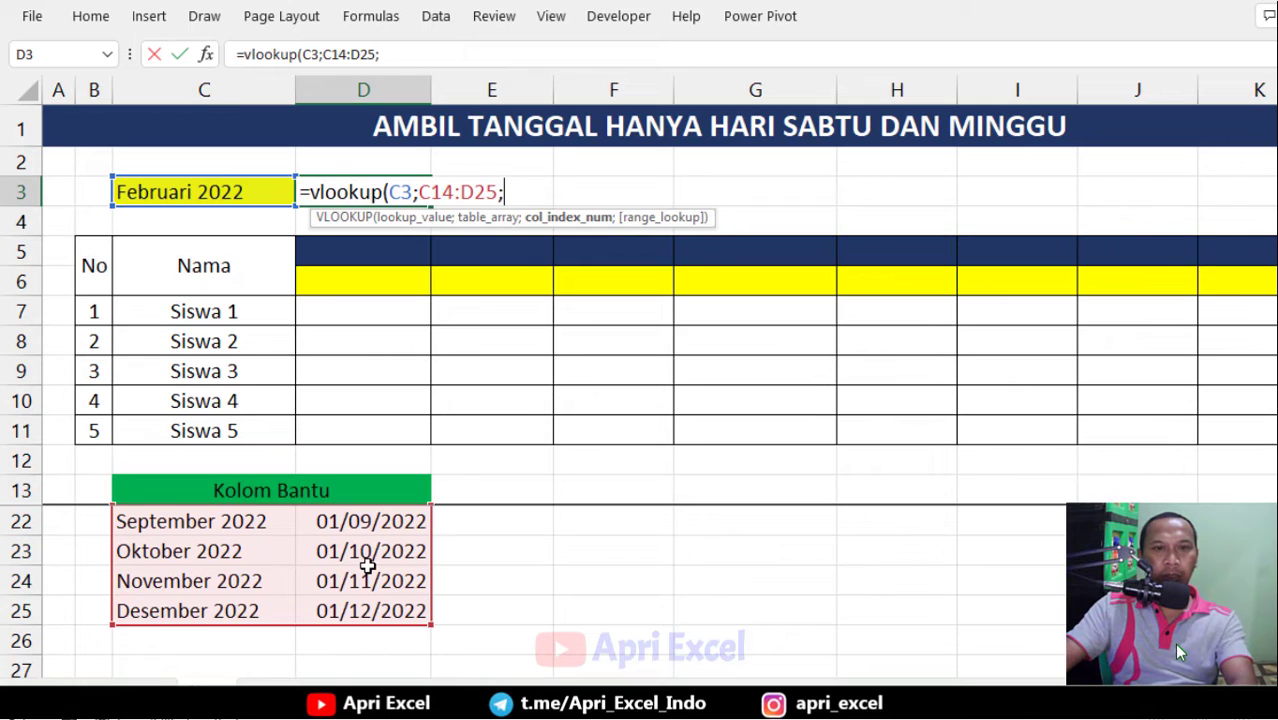
pyautogui.write('2;')
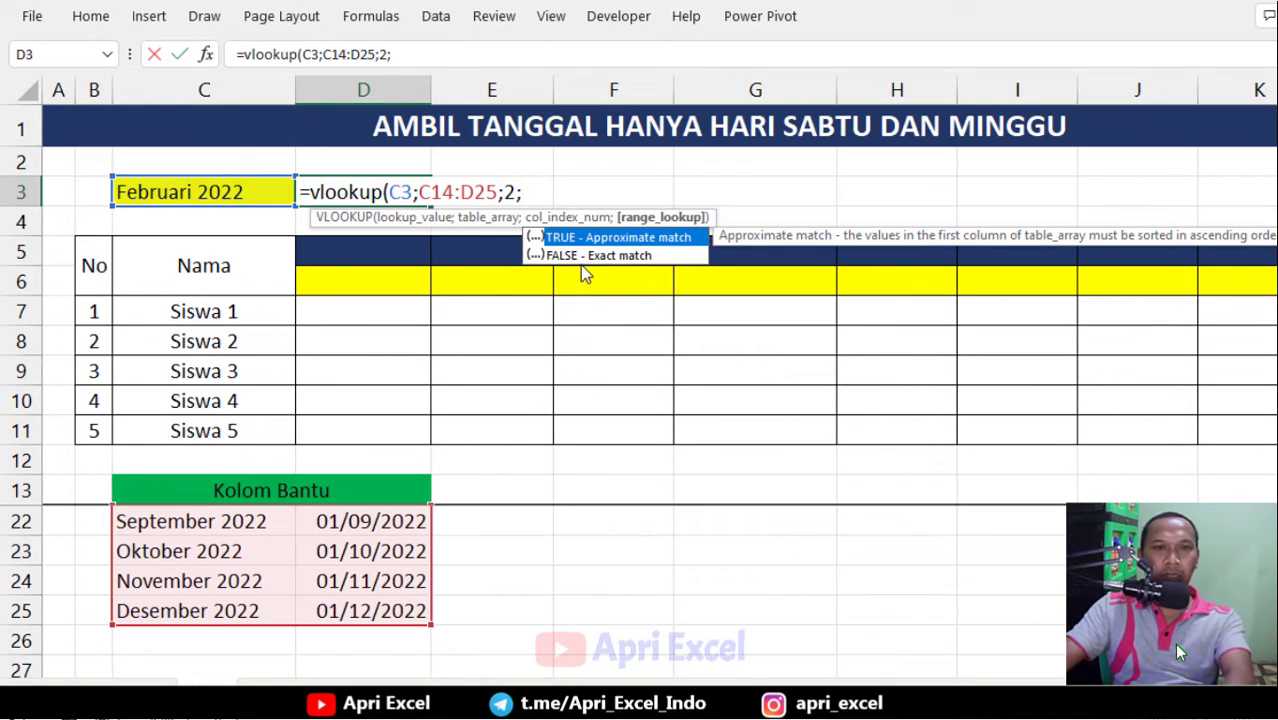
pyautogui.write('0')
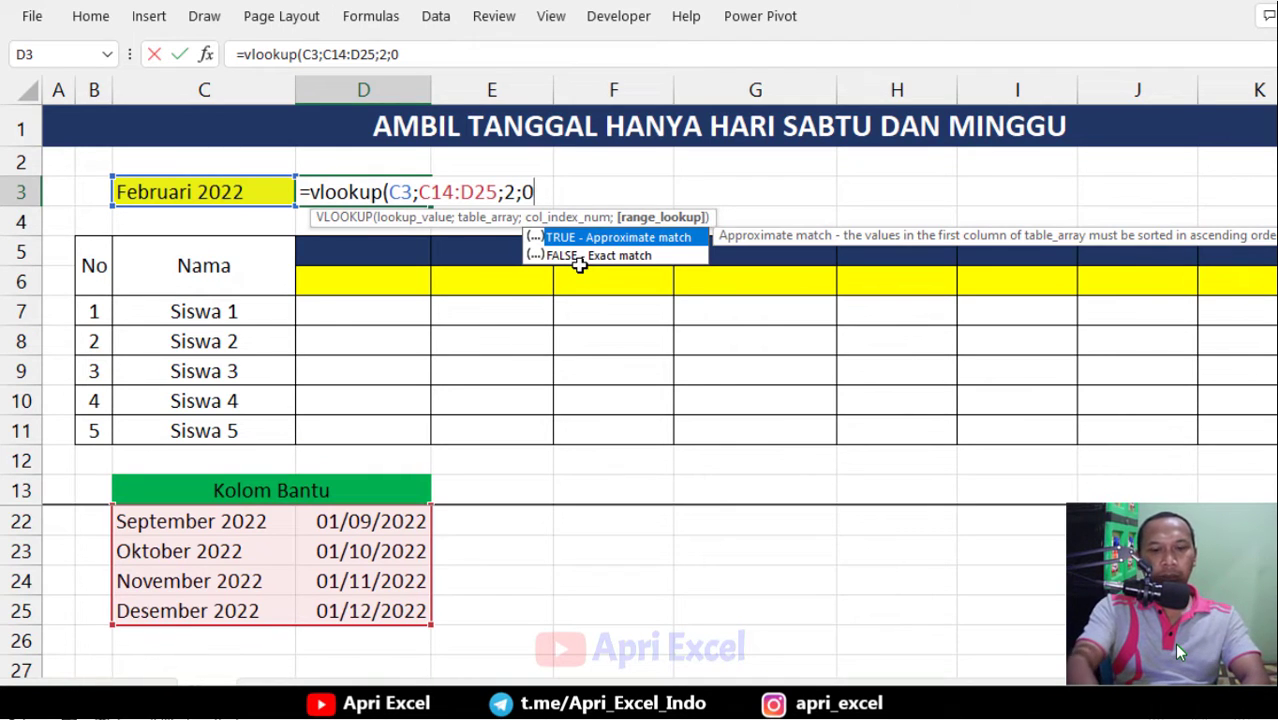
pyautogui.write(')')
pyautogui.press('Return')
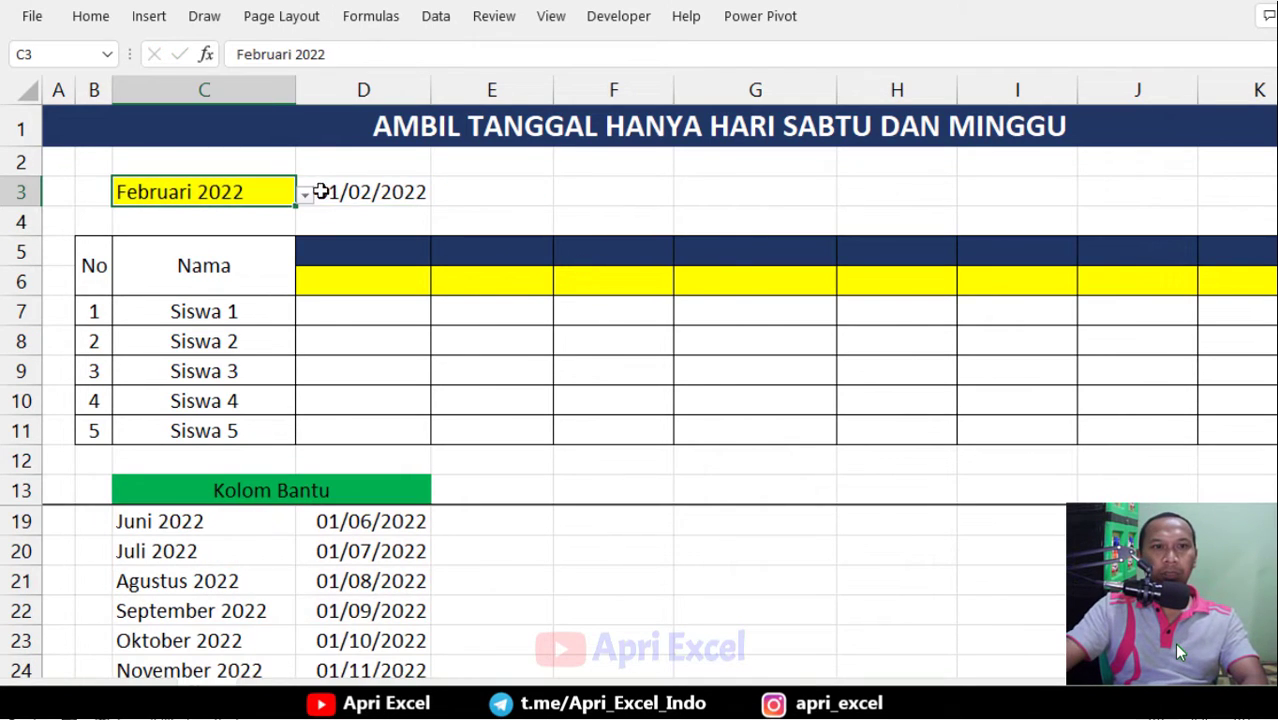
# Step: Test the lookup by switching the month in C3 to Juli 2022 and then Oktober 2022, and check the formula in D3
pyautogui.click(304, 200)
pyautogui.click(160, 311)
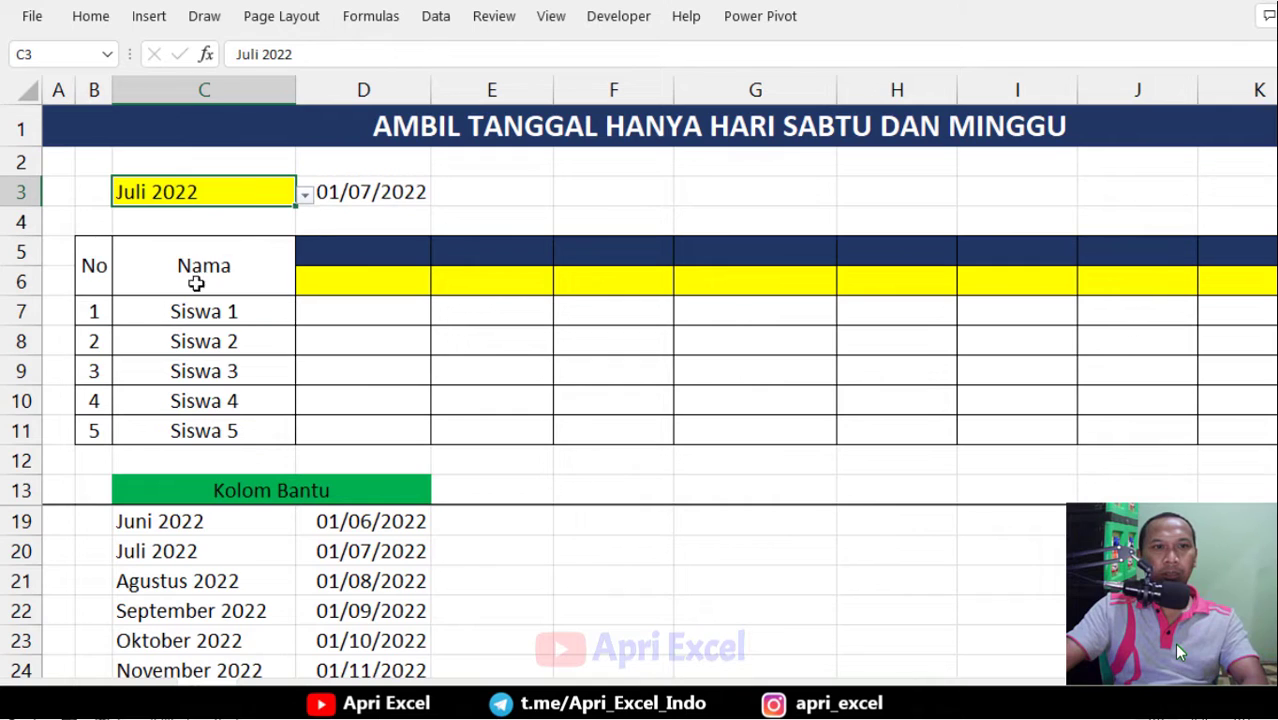
pyautogui.click(304, 197)
pyautogui.click(185, 311)
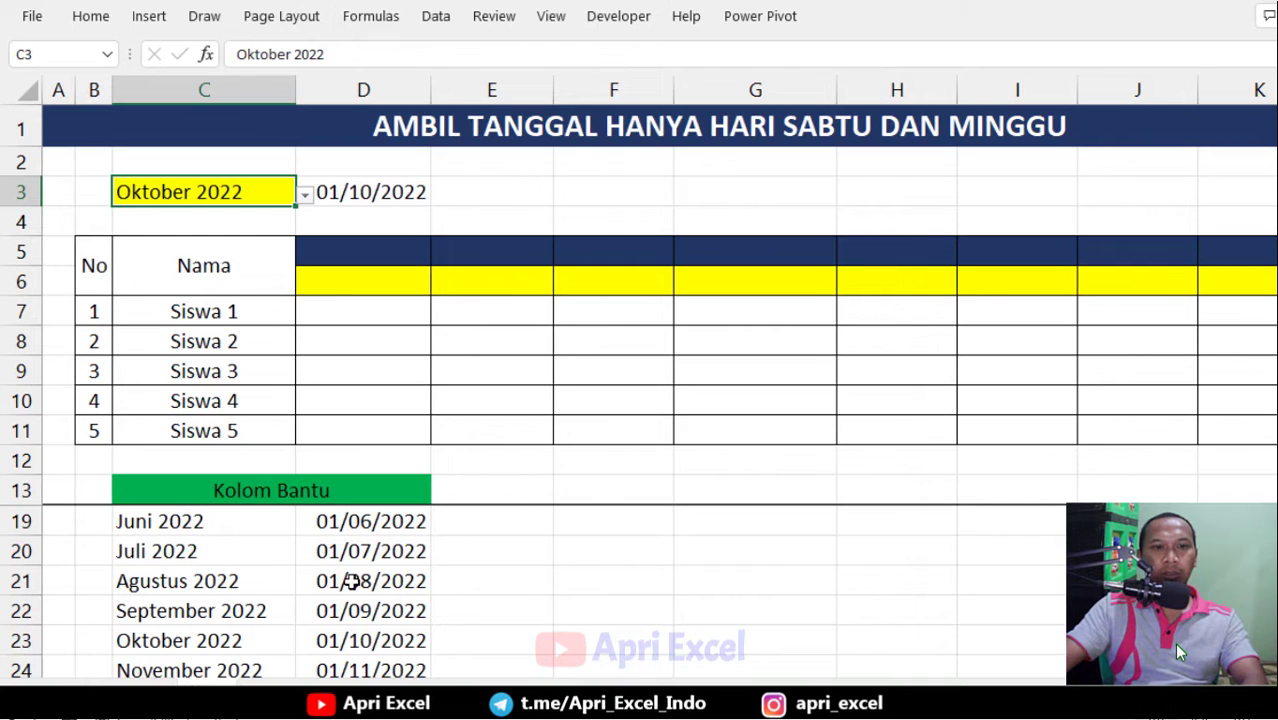
pyautogui.scroll(-1, 355, 579)
pyautogui.scroll(3, 376, 571)
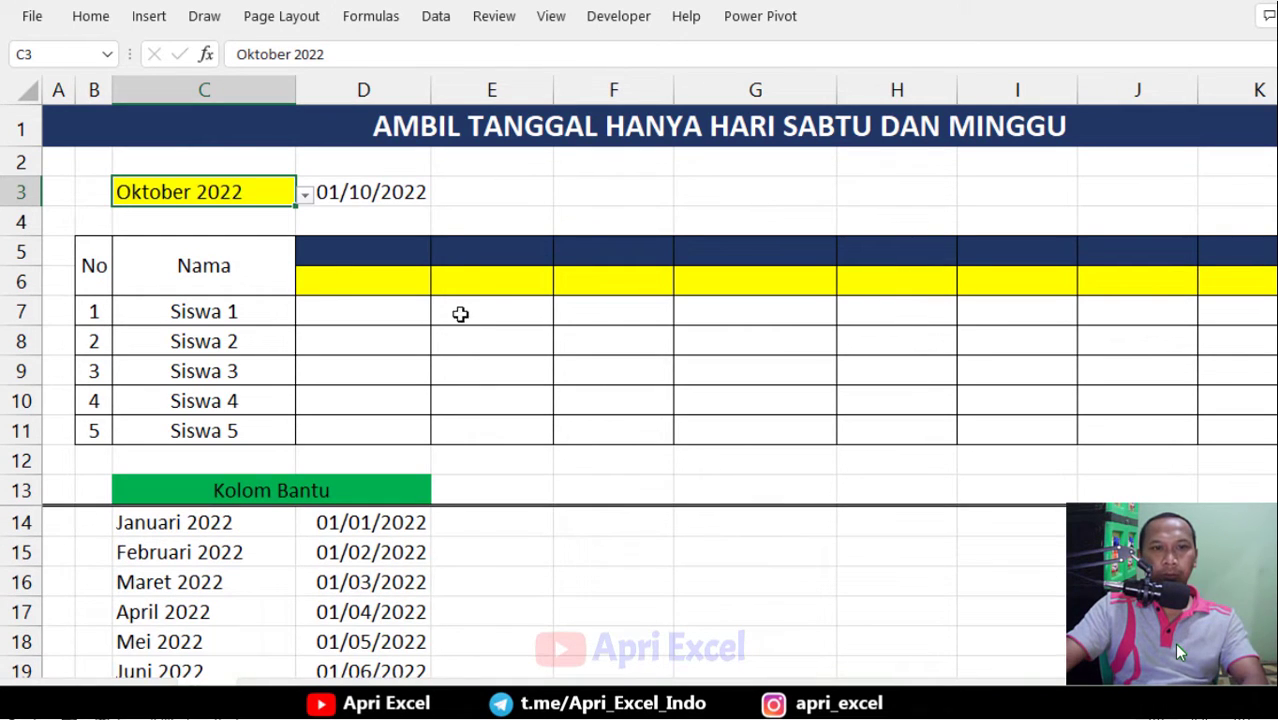
pyautogui.click(371, 193)
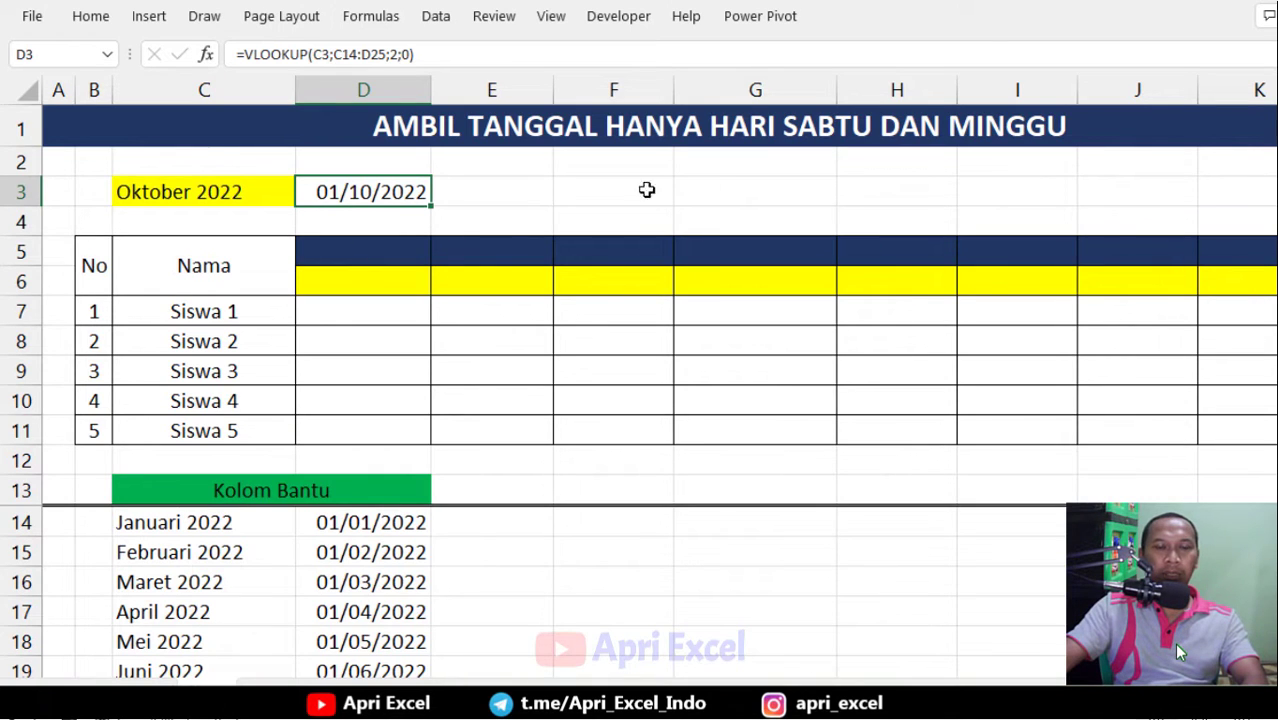
# Step: Start a WORKDAY.INTL formula in D5 with the absolute reference $D$3 as start date
pyautogui.click(343, 253)
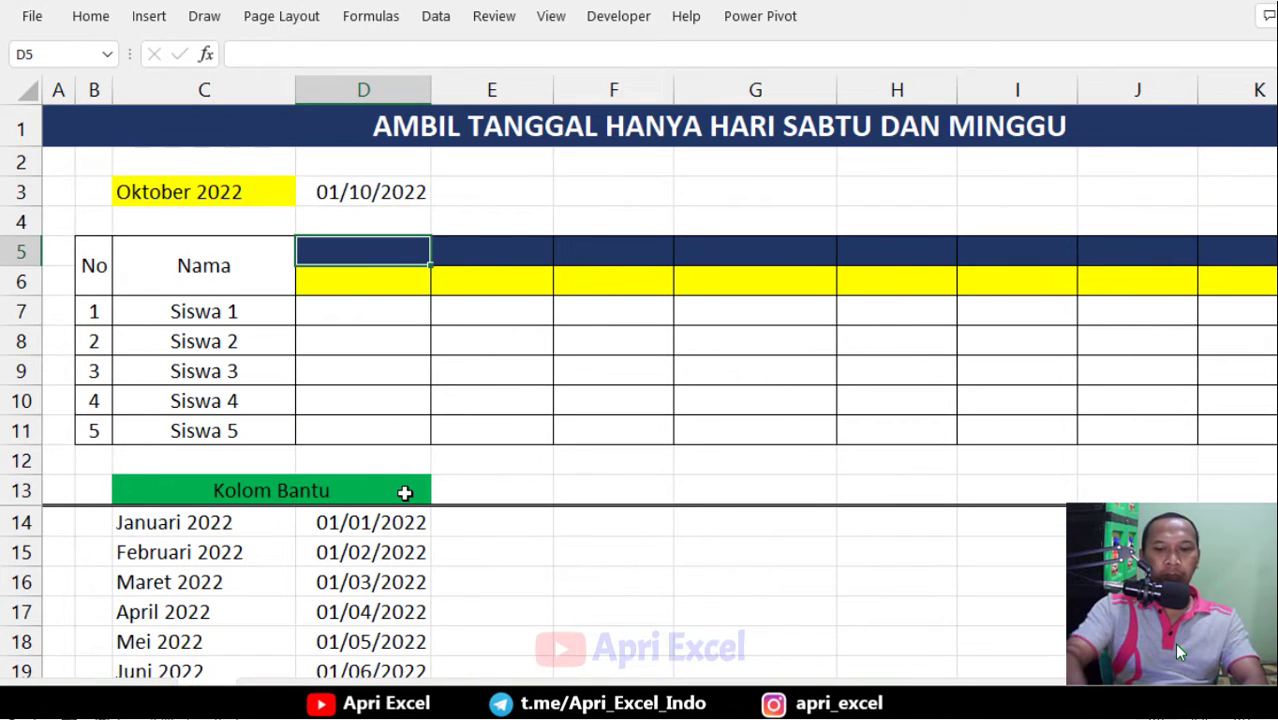
pyautogui.write('=workday')
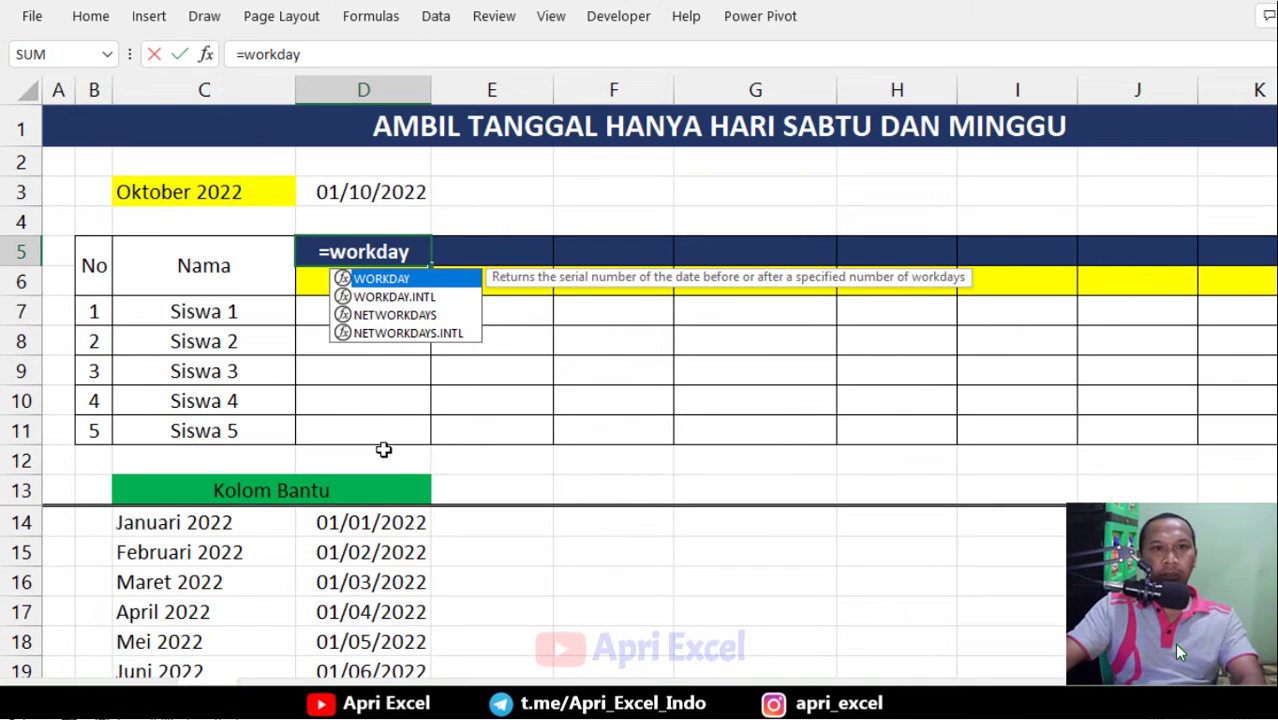
pyautogui.doubleClick(380, 297)
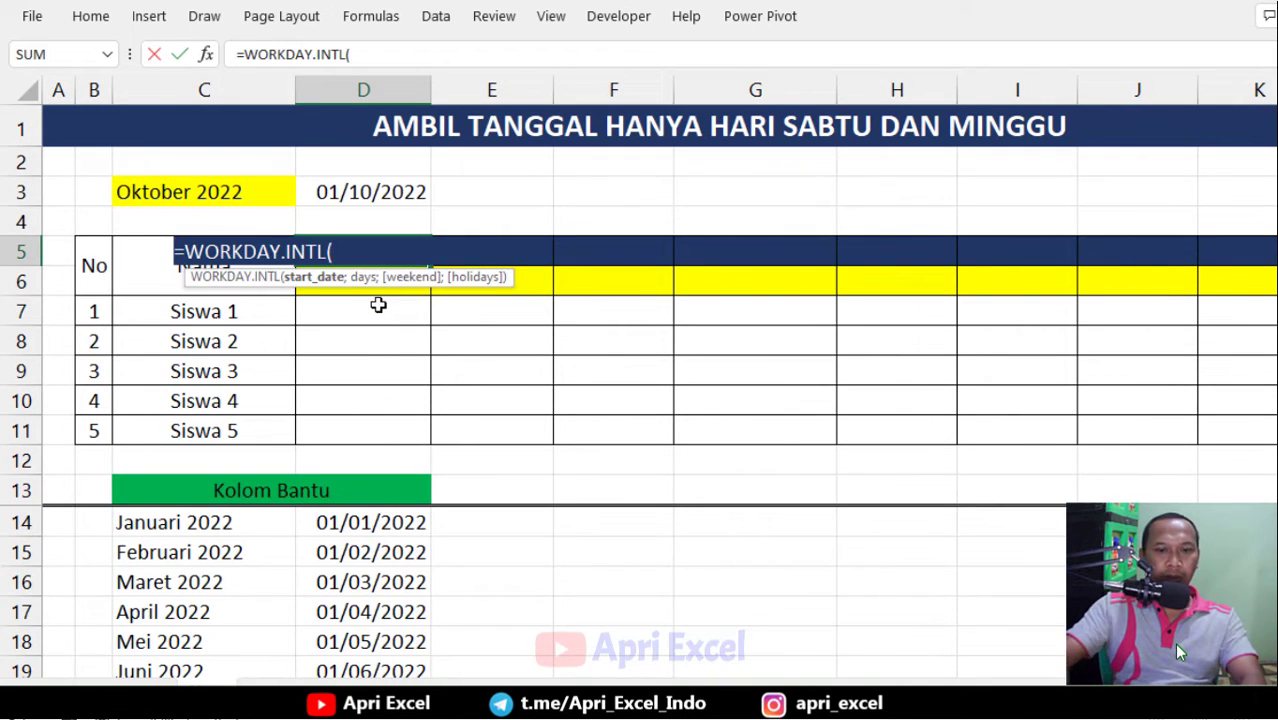
pyautogui.click(340, 189)
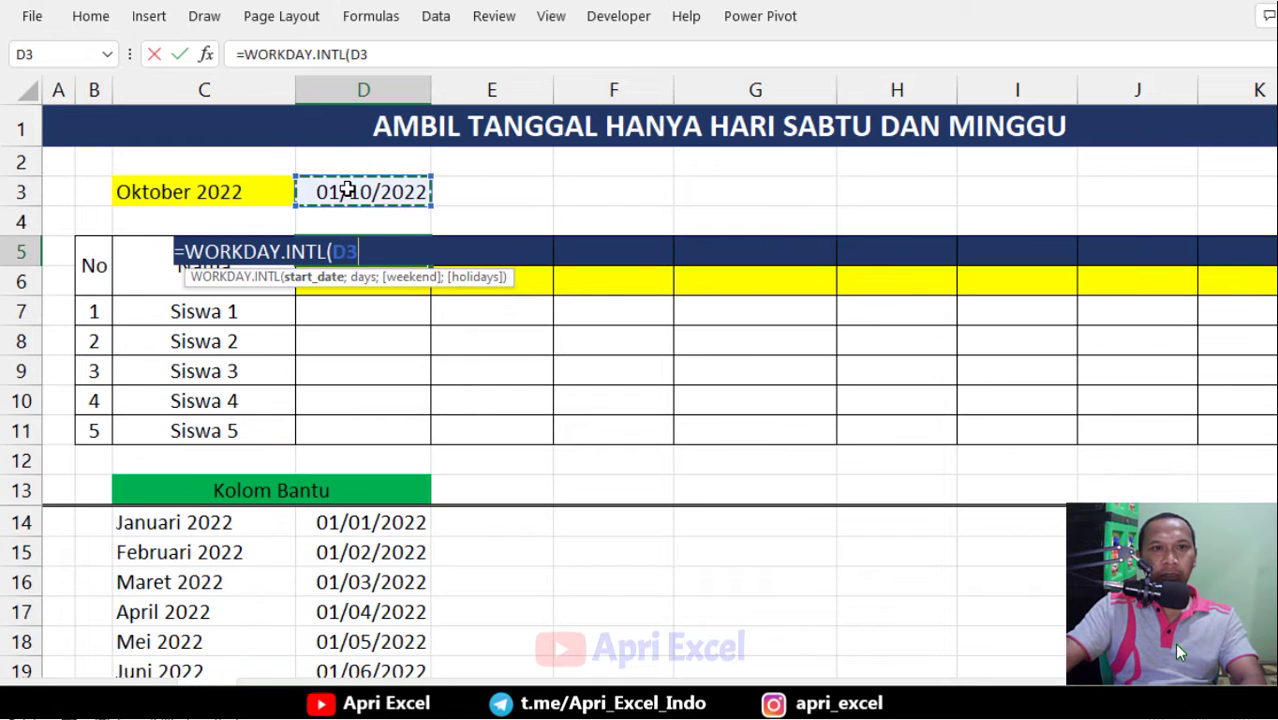
pyautogui.press('F4')
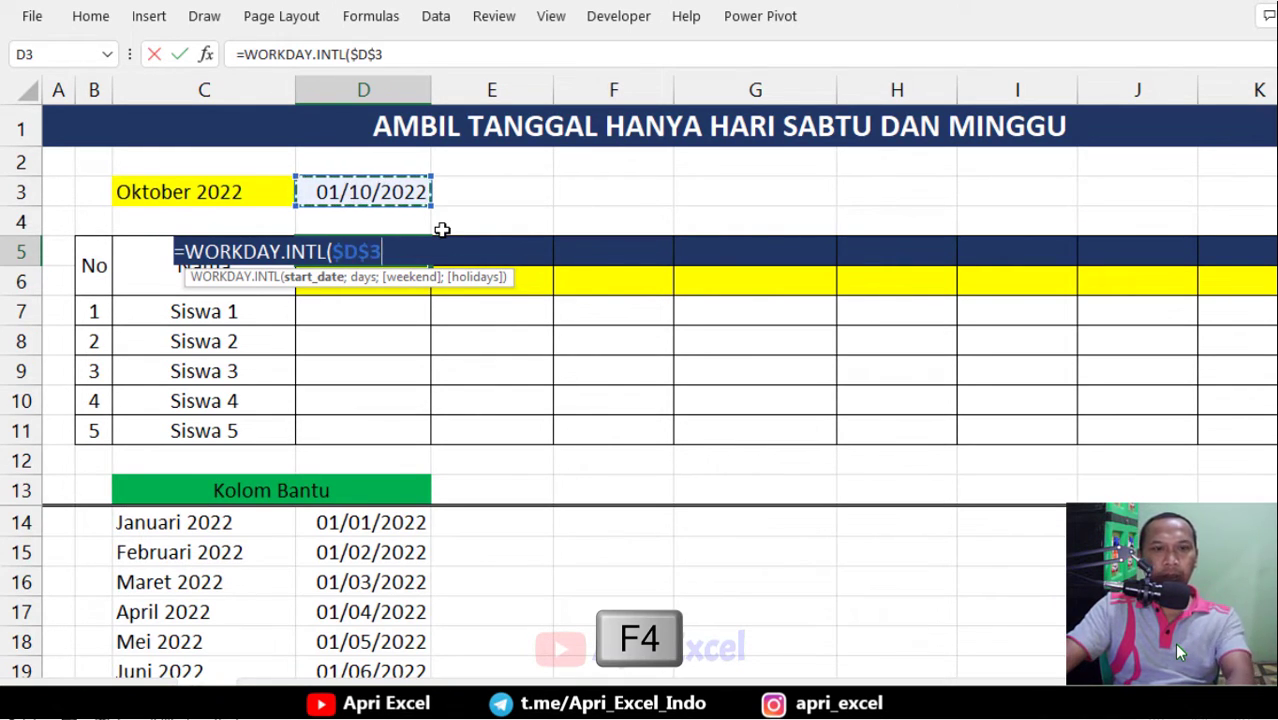
# Step: Continue the WORKDAY.INTL formula in D5 with COLUMN(A1) as the days argument
pyautogui.write(';')
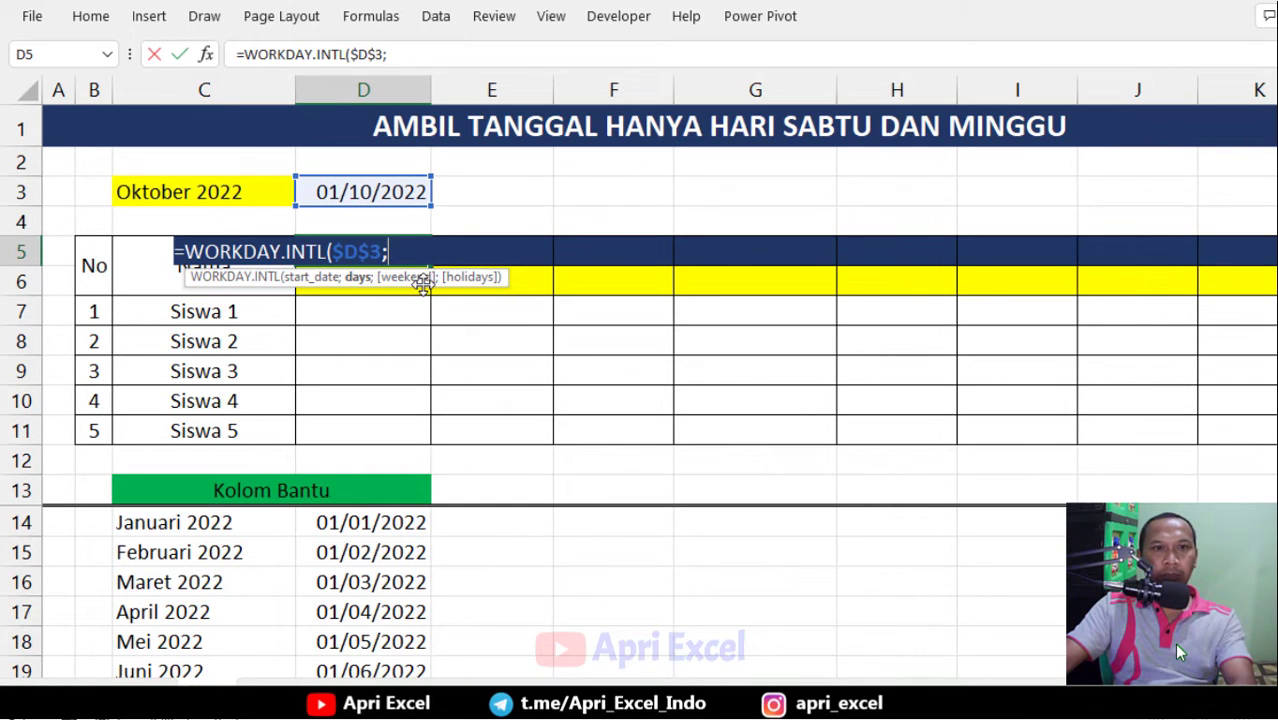
pyautogui.write('1')
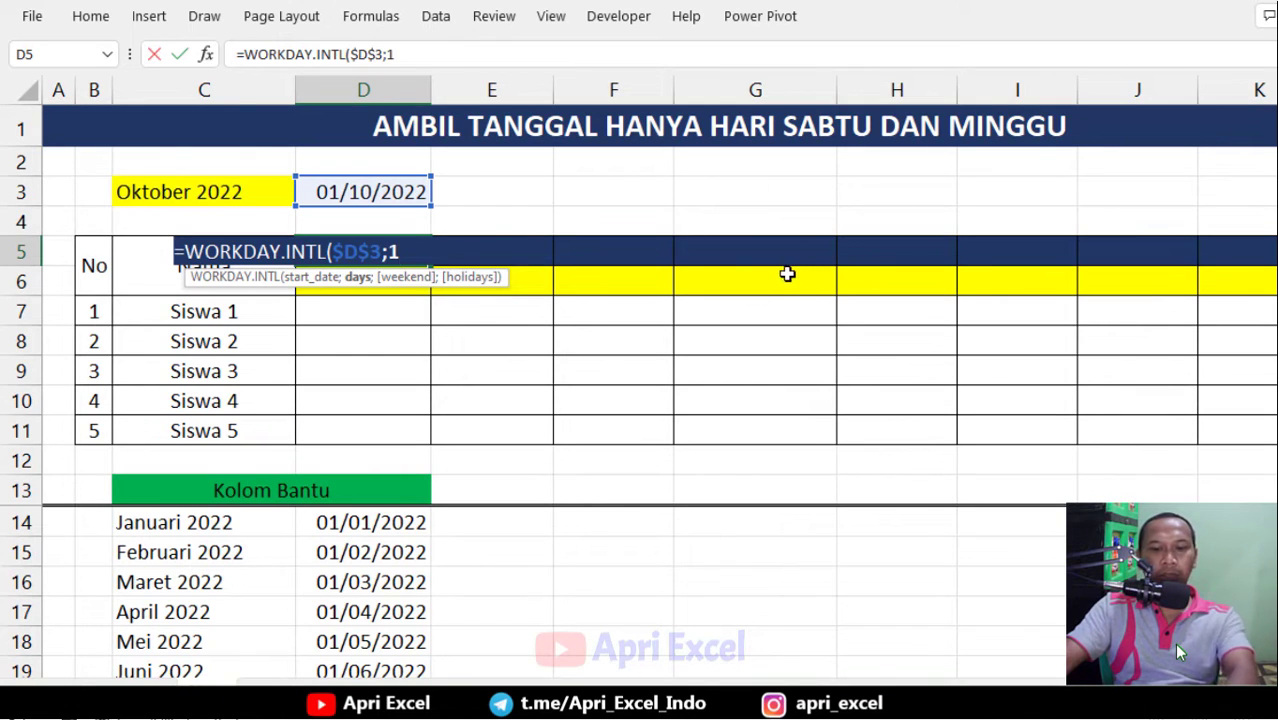
pyautogui.press('BackSpace')
pyautogui.write('c')
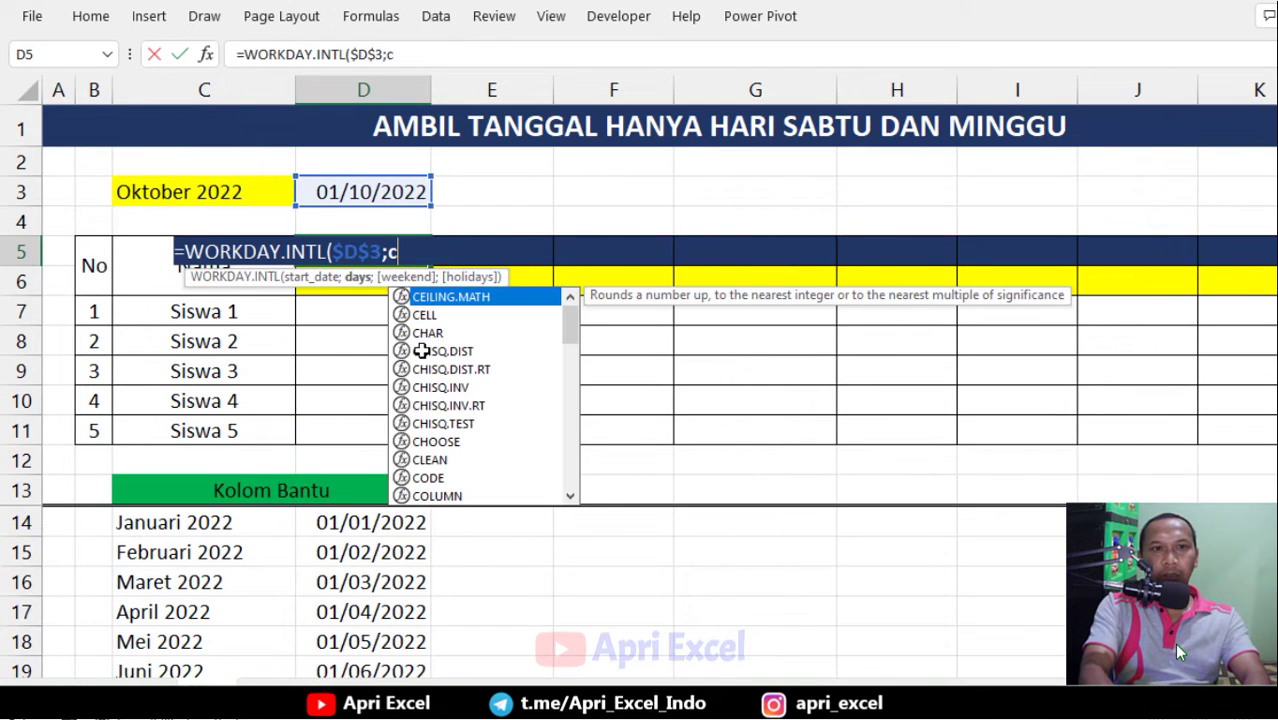
pyautogui.write('olumn(')
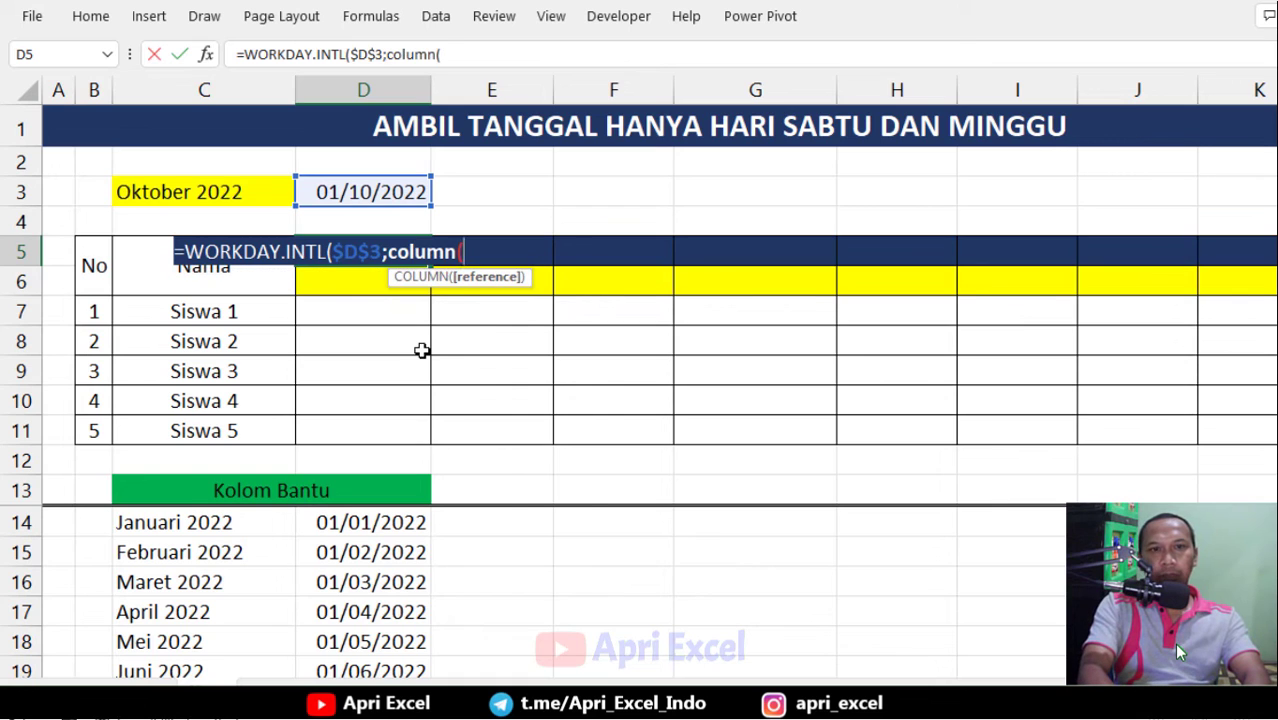
pyautogui.write('a1')
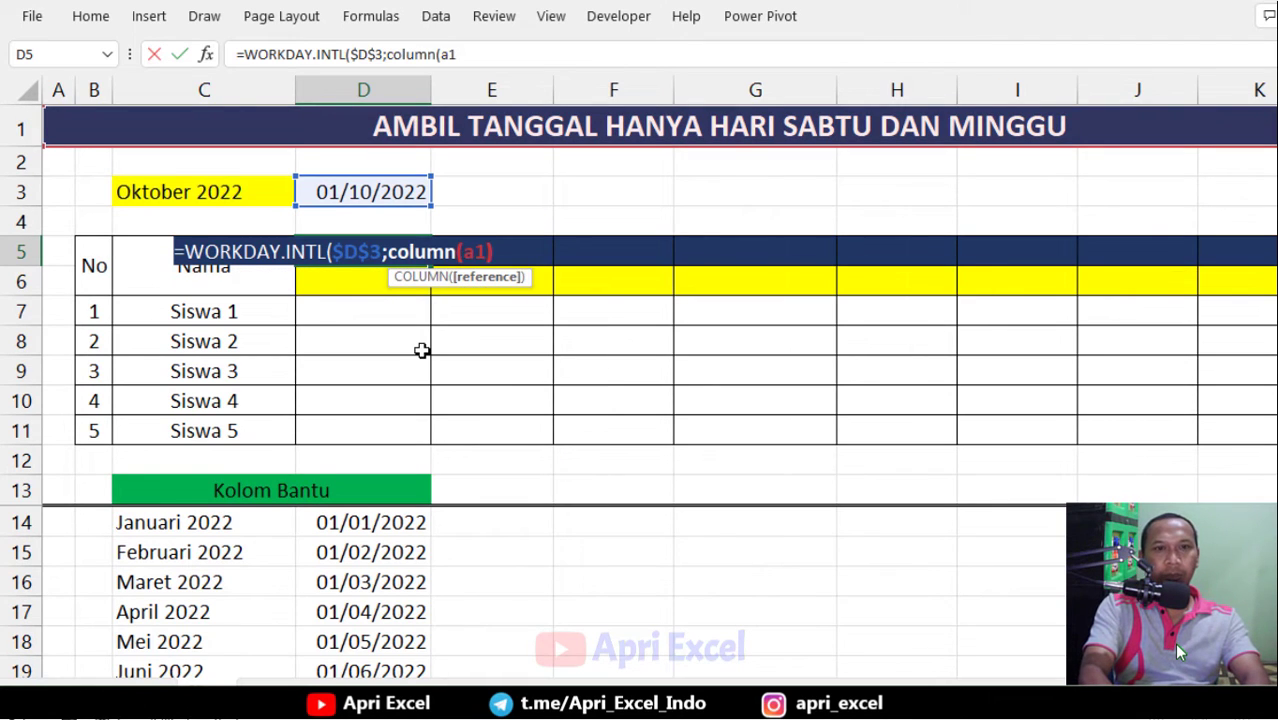
pyautogui.write(');')
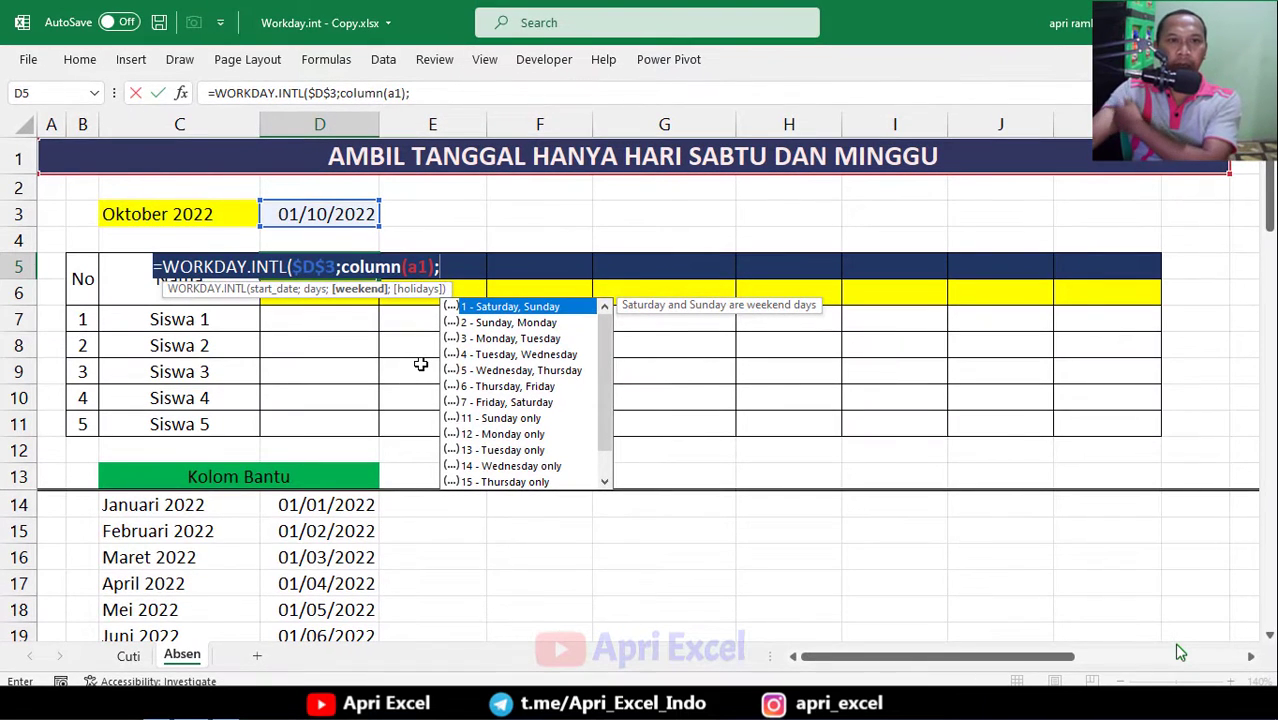
# Step: Look up how weekend string values work in the WORKDAY.INTL help article and close the help
pyautogui.click(207, 288)
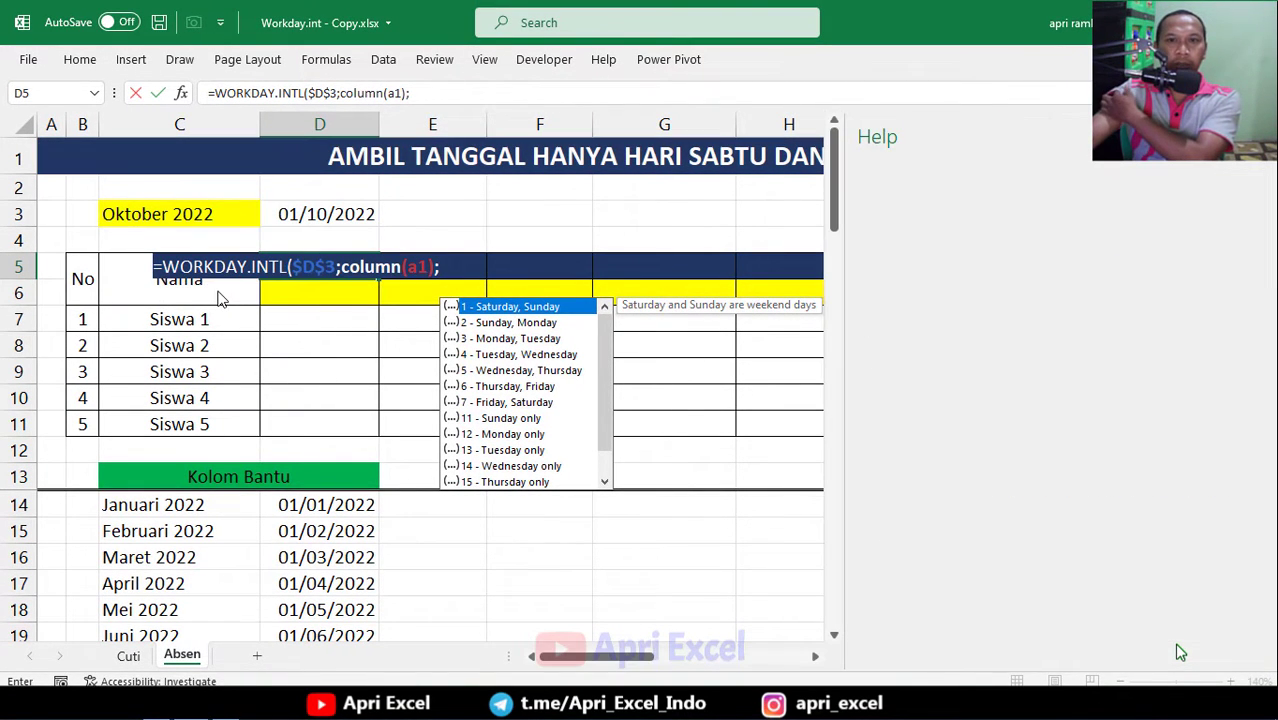
pyautogui.scroll(-10, 1180, 652)
pyautogui.scroll(1, 1180, 652)
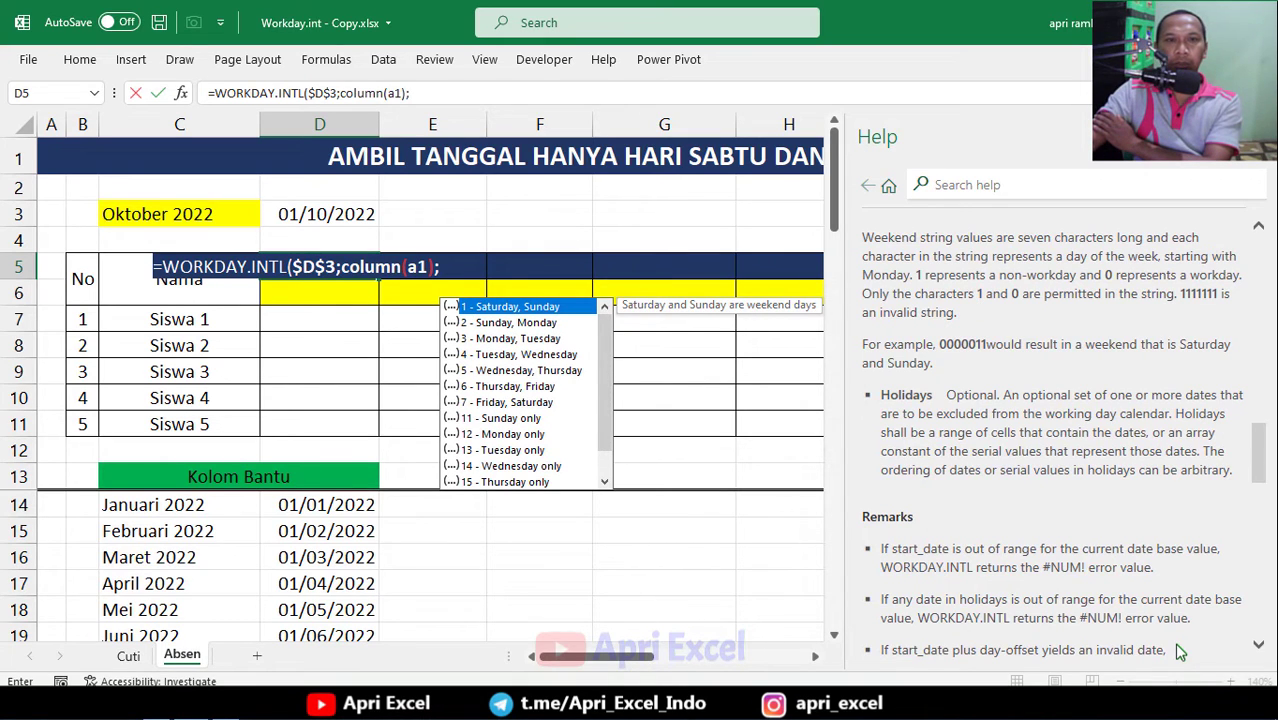
pyautogui.click(1259, 137)
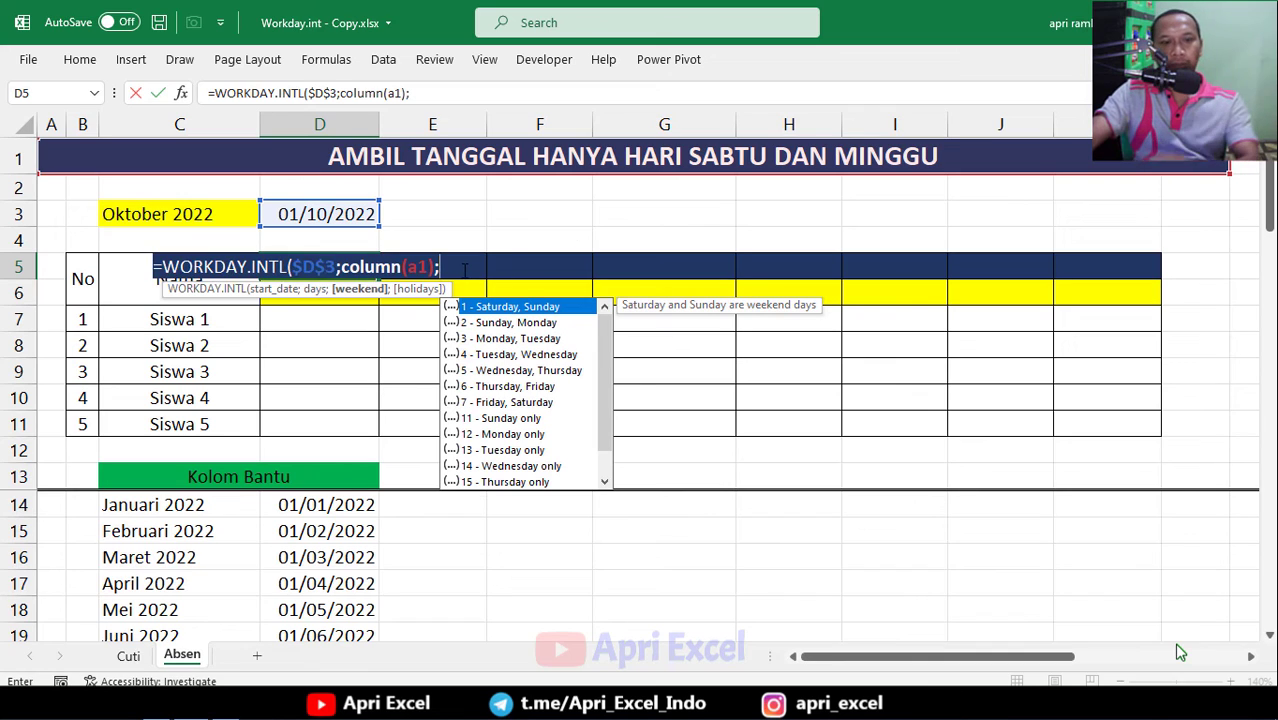
# Step: Enter the weekend string 1111100 in the D5 formula so that only Saturday and Sunday count as workdays
pyautogui.write('"')
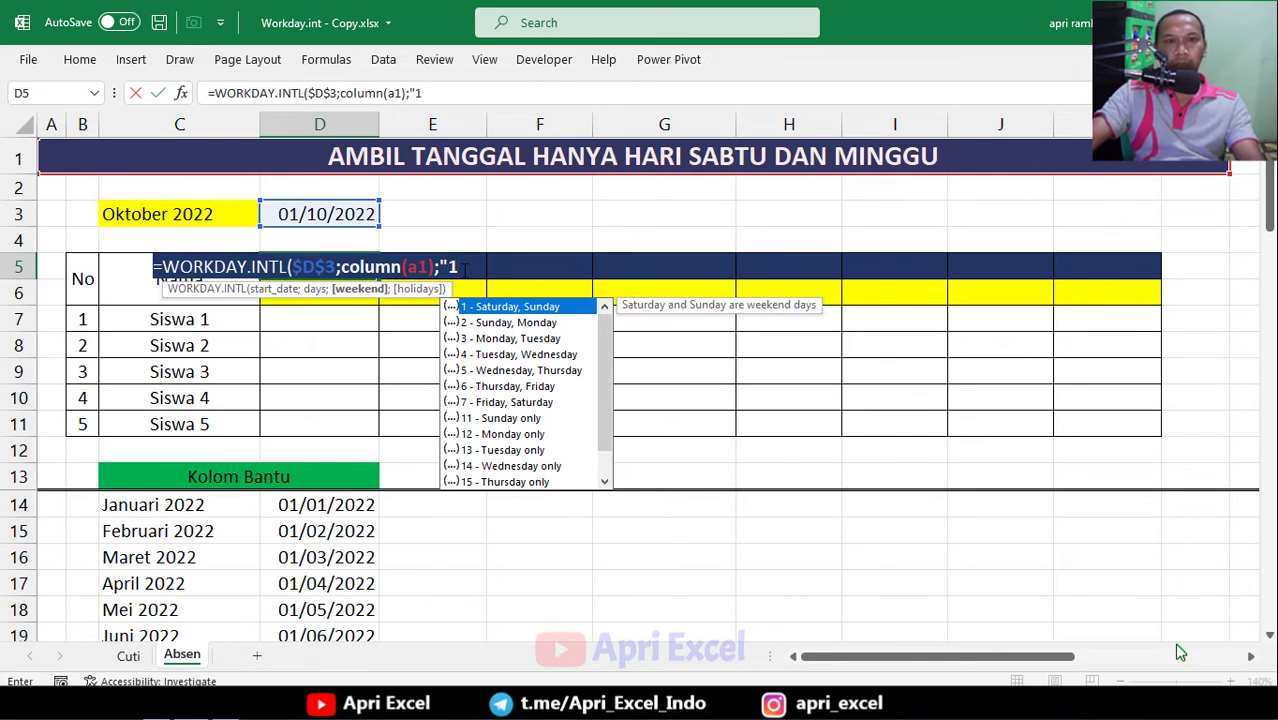
pyautogui.write('11')
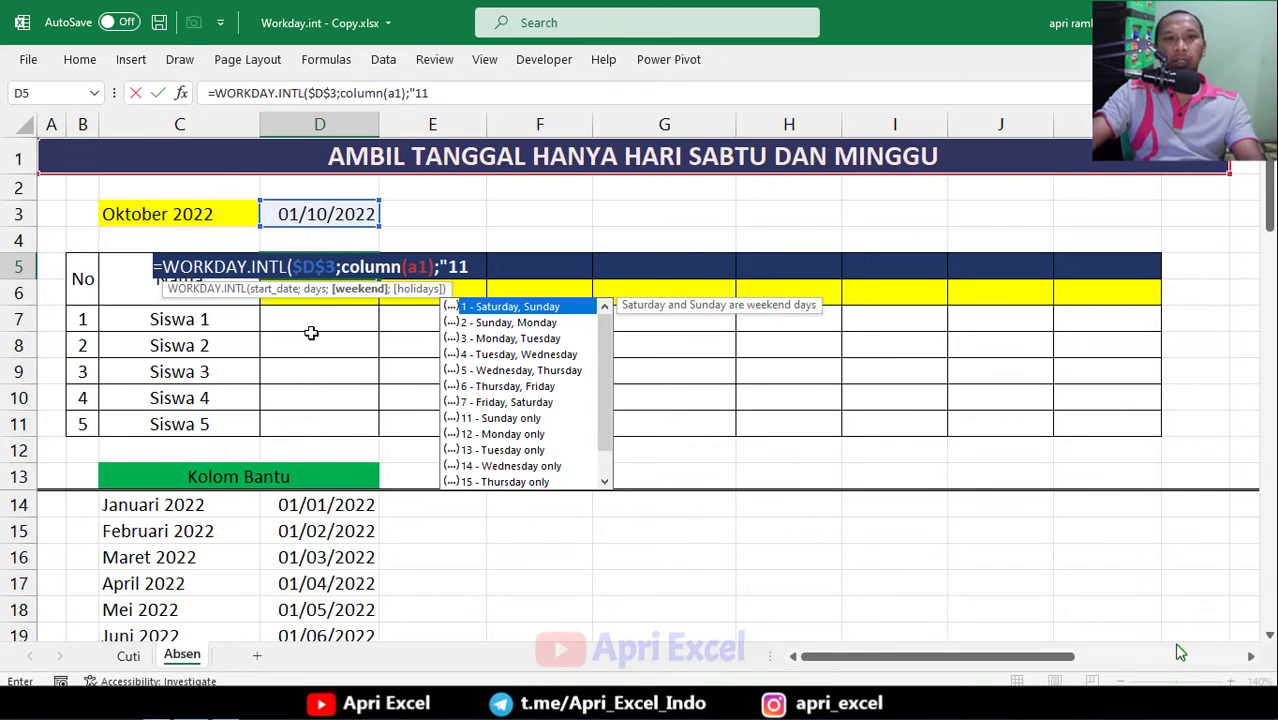
pyautogui.write('111')
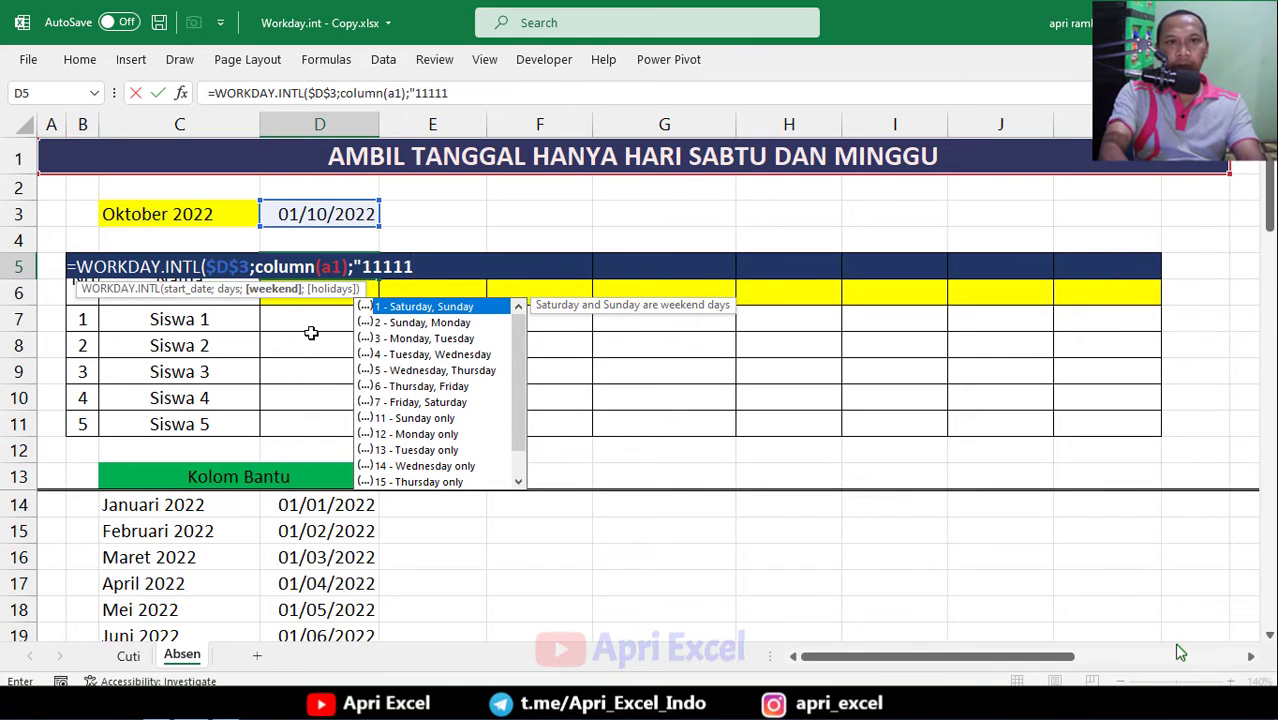
pyautogui.write('00')
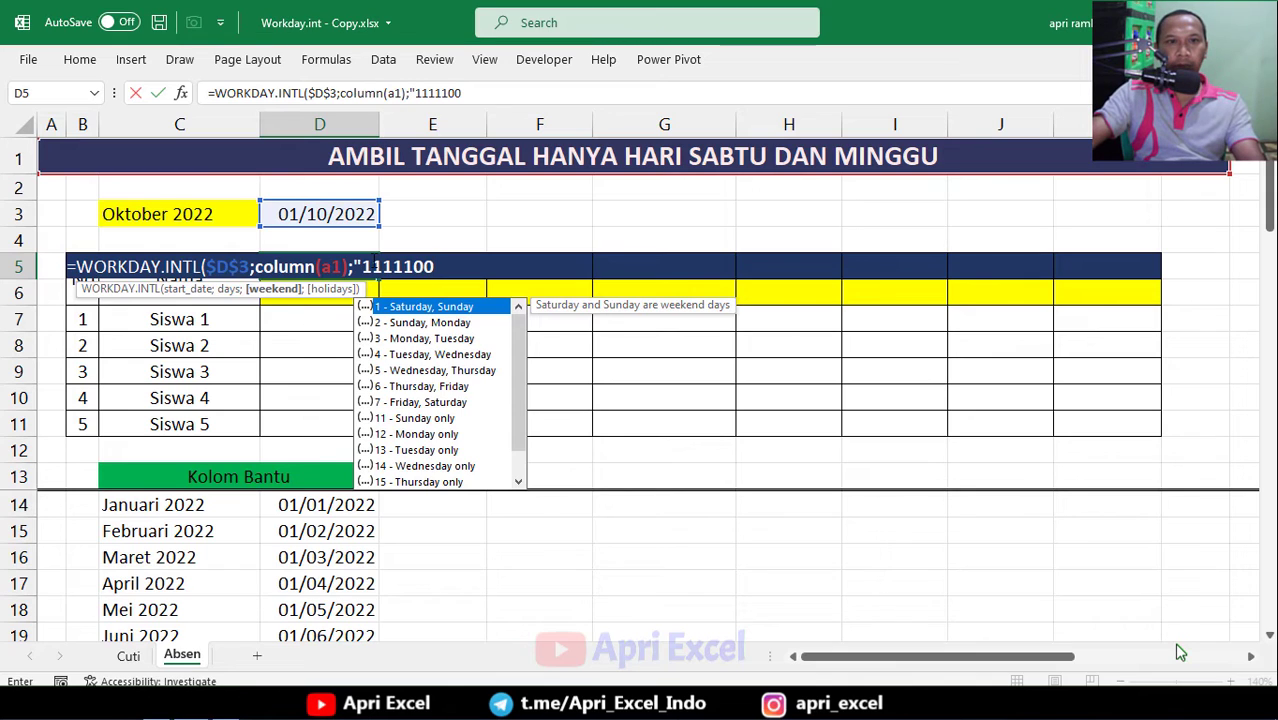
# Step: Examine the five weekday digits inside the weekend string of the D5 formula
pyautogui.click(366, 266)
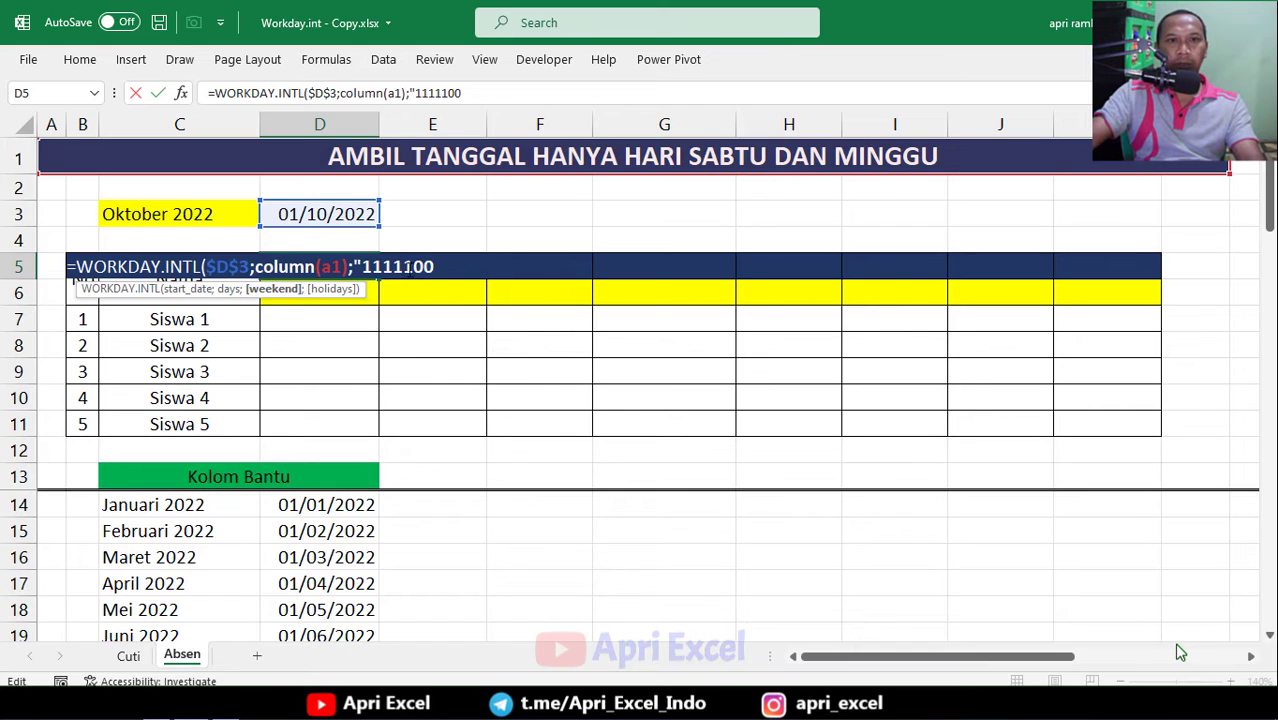
pyautogui.hotkey('shift', 'Right')
pyautogui.hotkey('shift', 'Right')
pyautogui.hotkey('shift', 'Right')
pyautogui.hotkey('shift', 'Right')
pyautogui.hotkey('shift', 'Right')
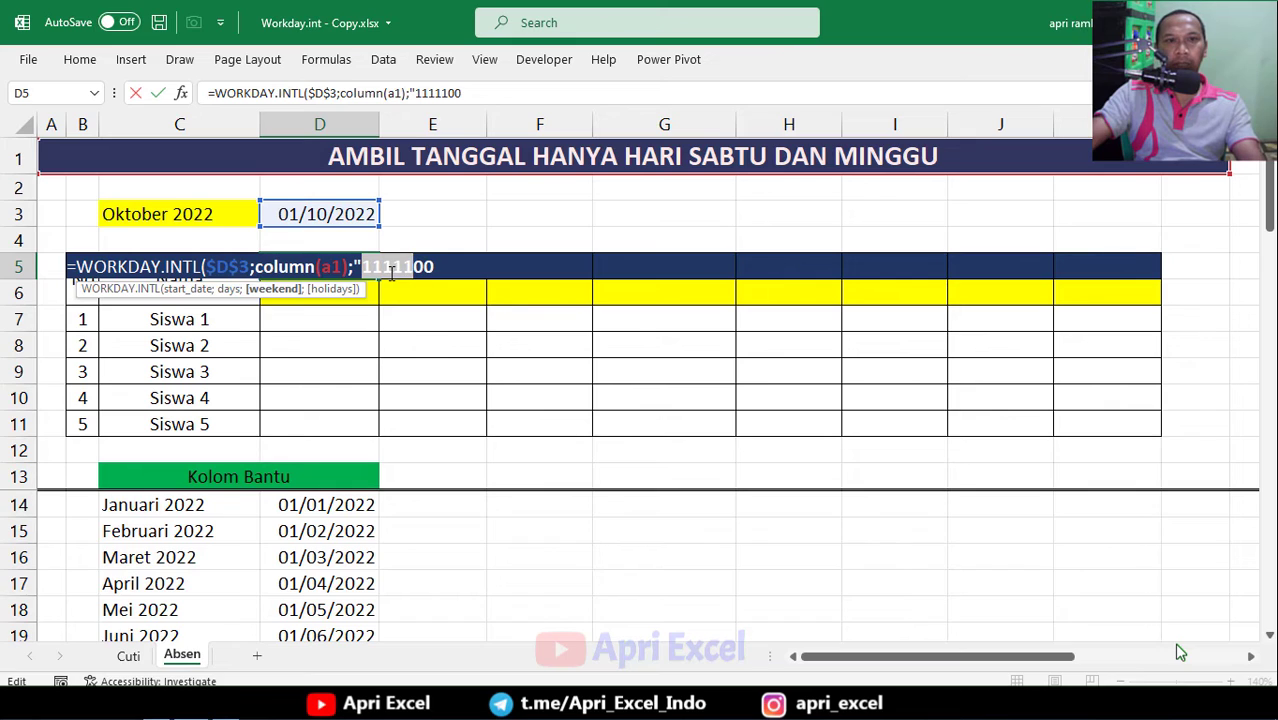
pyautogui.press('Right')
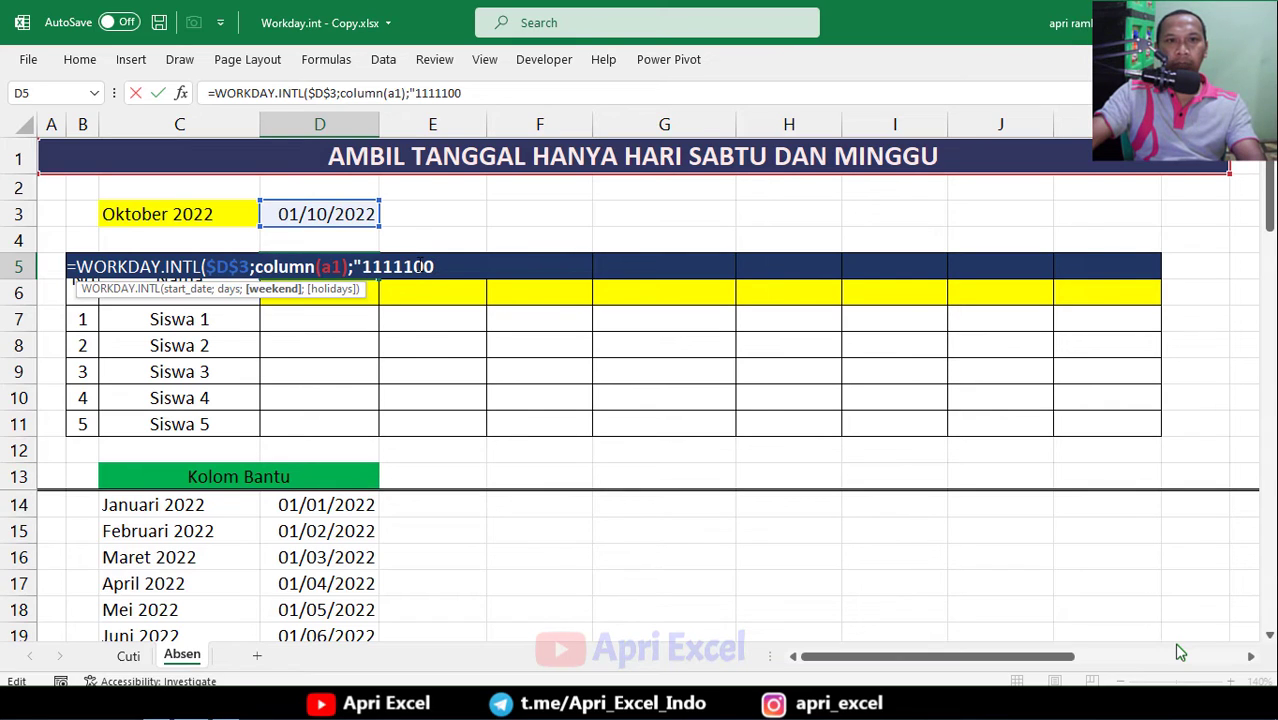
# Step: Close the weekend string and complete the D5 formula without a holidays argument
pyautogui.press('Right')
pyautogui.press('Right')
pyautogui.write('"')
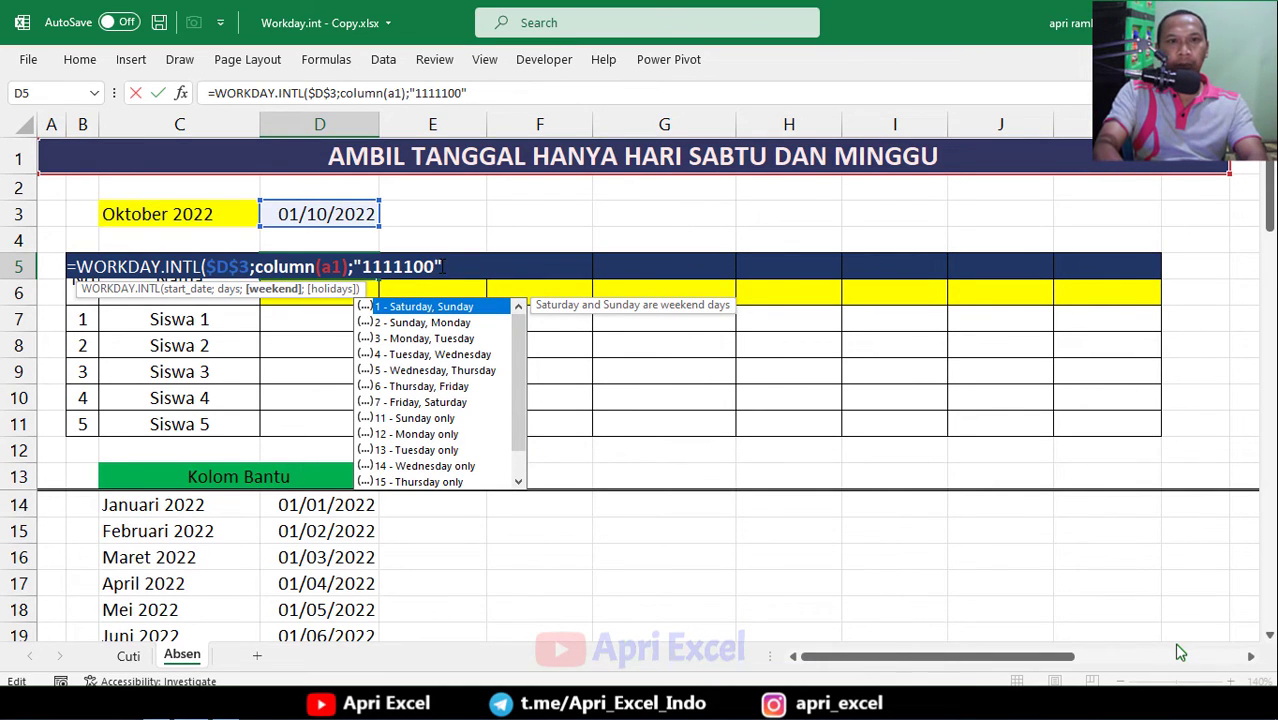
pyautogui.write(';')
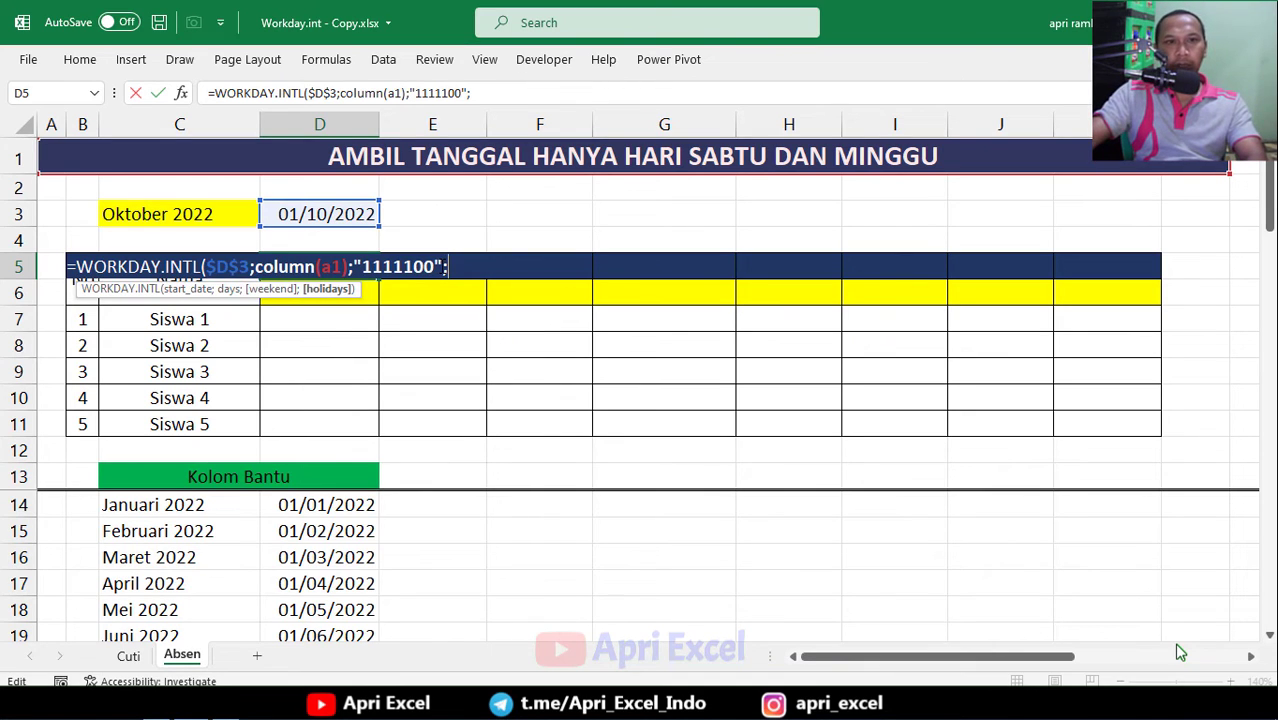
pyautogui.press('BackSpace')
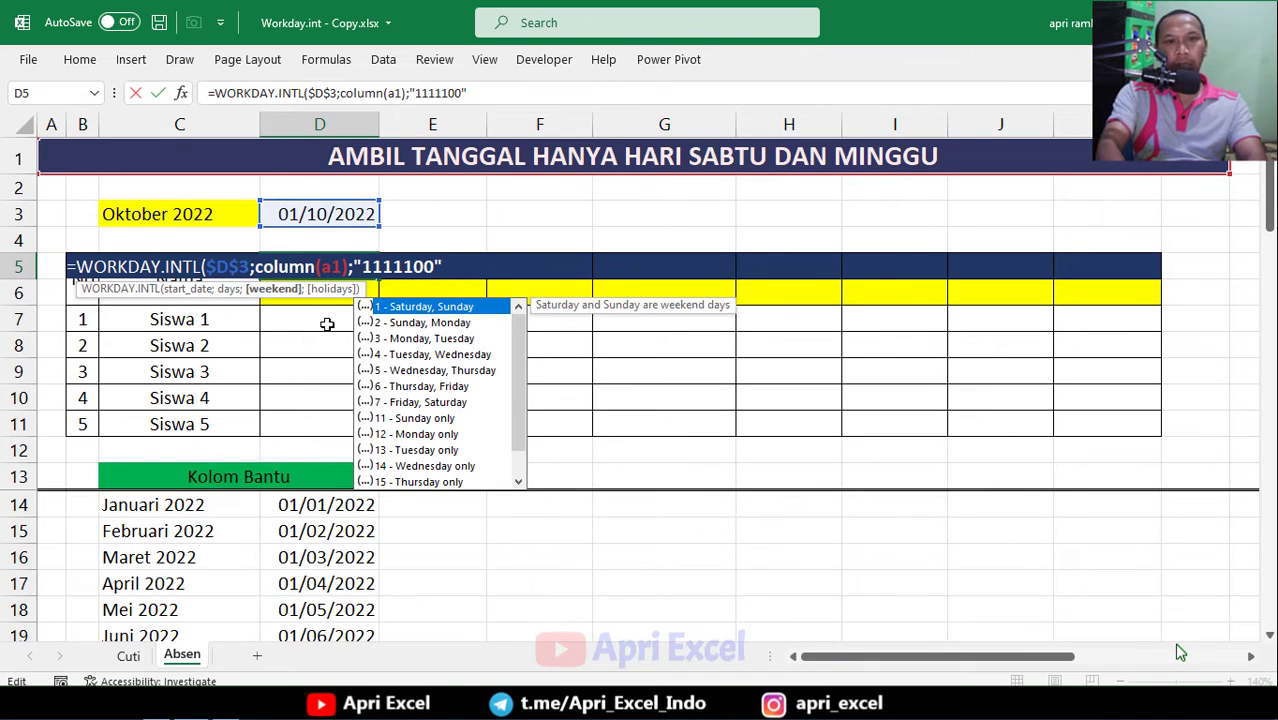
pyautogui.write(')')
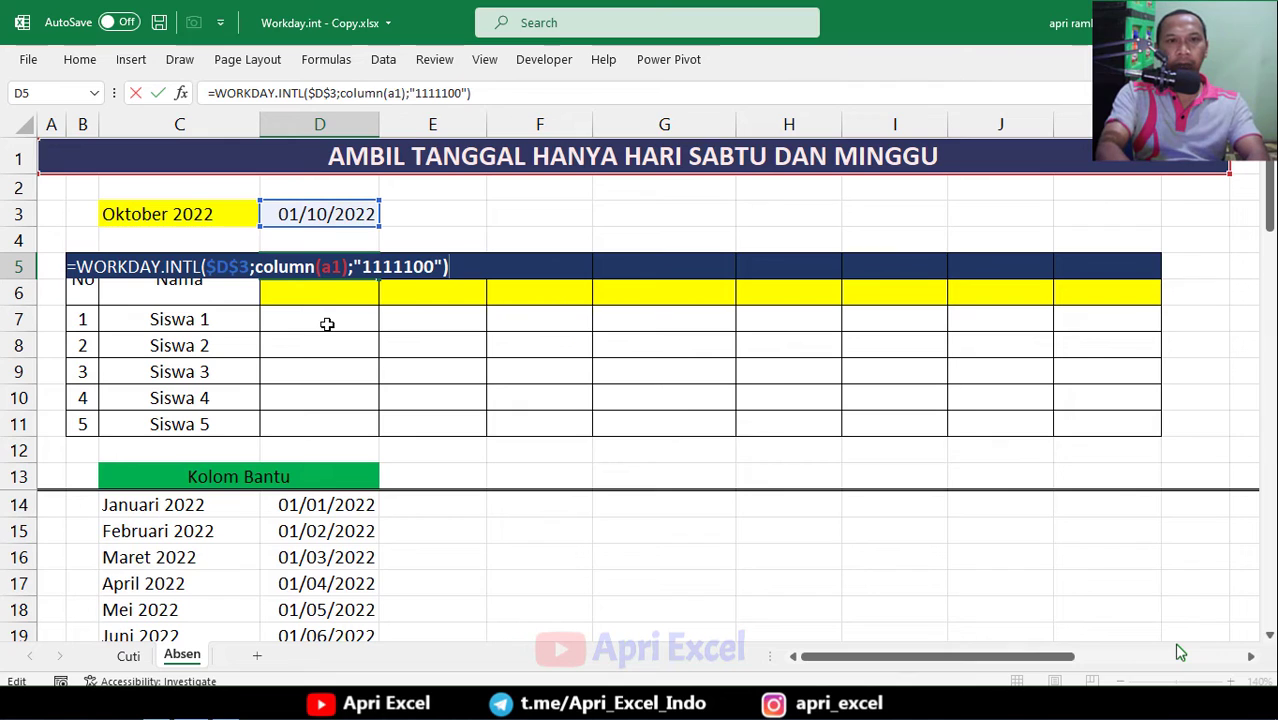
pyautogui.press('Return')
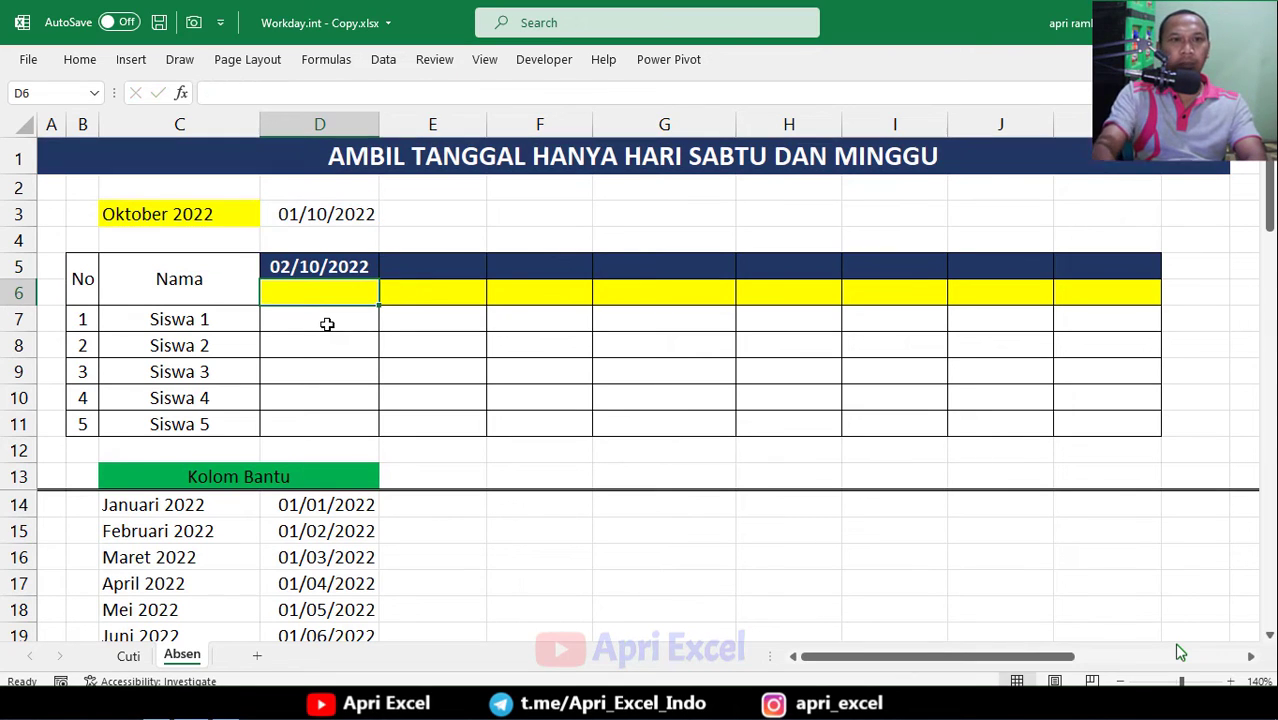
# Step: Fill the D5 date formula across row 5 to column K and check the copied formulas
pyautogui.click(337, 266)
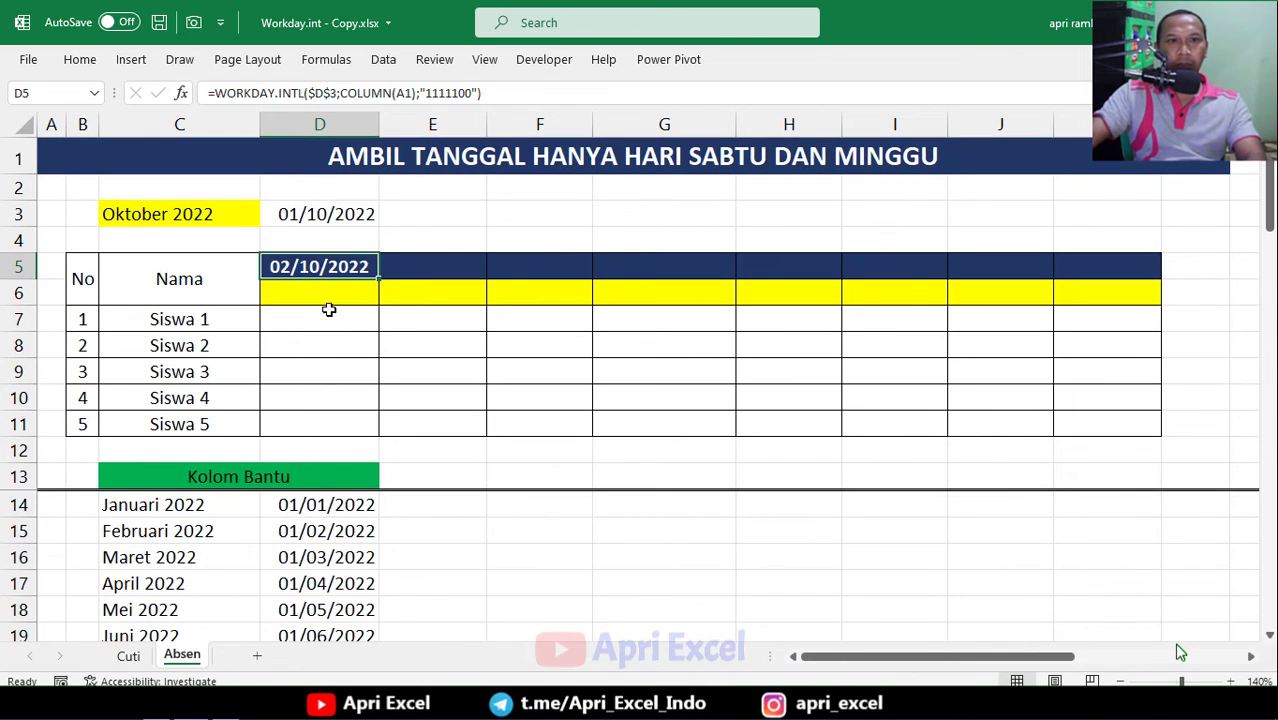
pyautogui.moveTo(379, 280); pyautogui.dragTo(1101, 231)
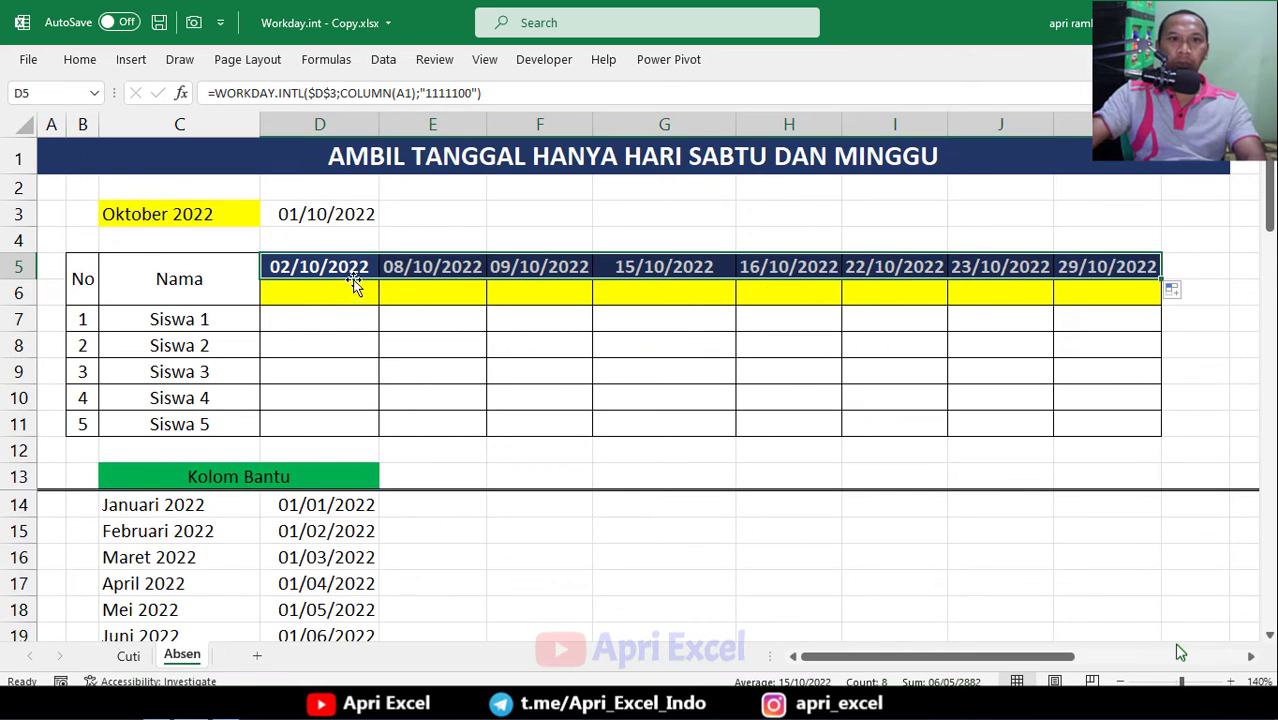
pyautogui.click(315, 266)
pyautogui.click(398, 266)
pyautogui.click(520, 266)
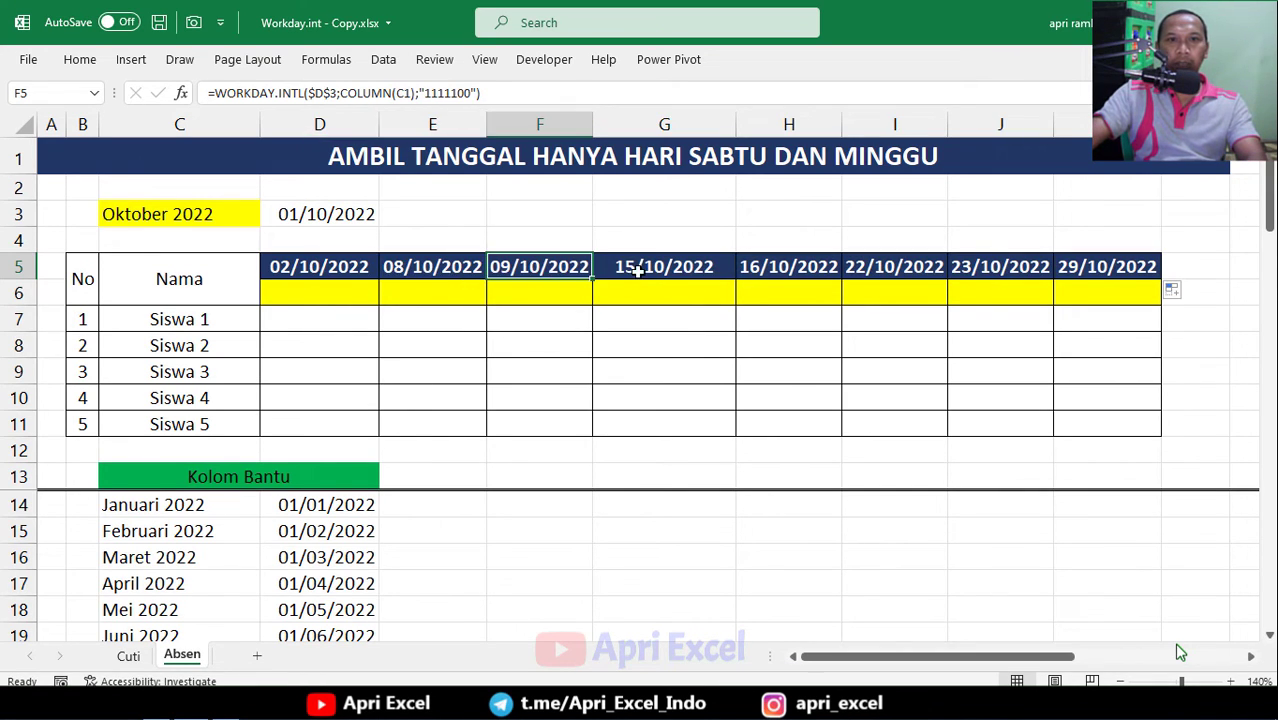
pyautogui.click(630, 268)
pyautogui.click(789, 262)
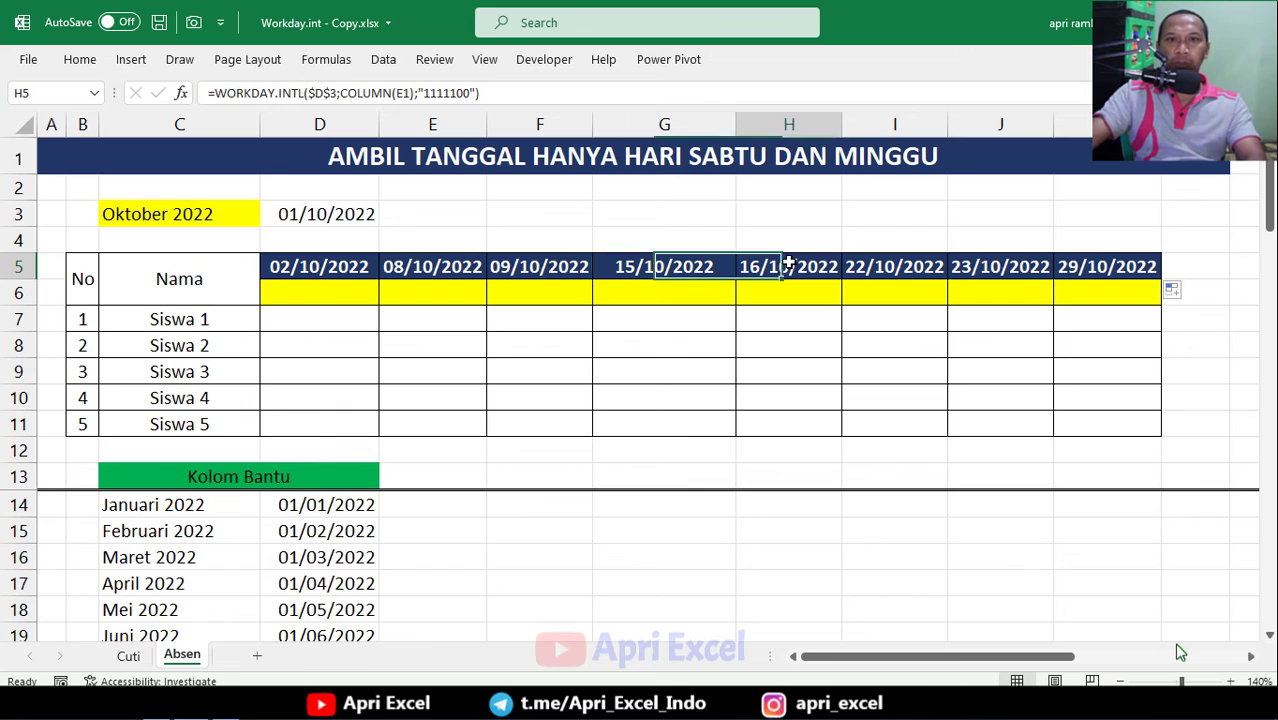
# Step: Enter =TEXT(D5;"[$-421]dddd") in D6 to give the Indonesian day name of the date above
pyautogui.click(288, 291)
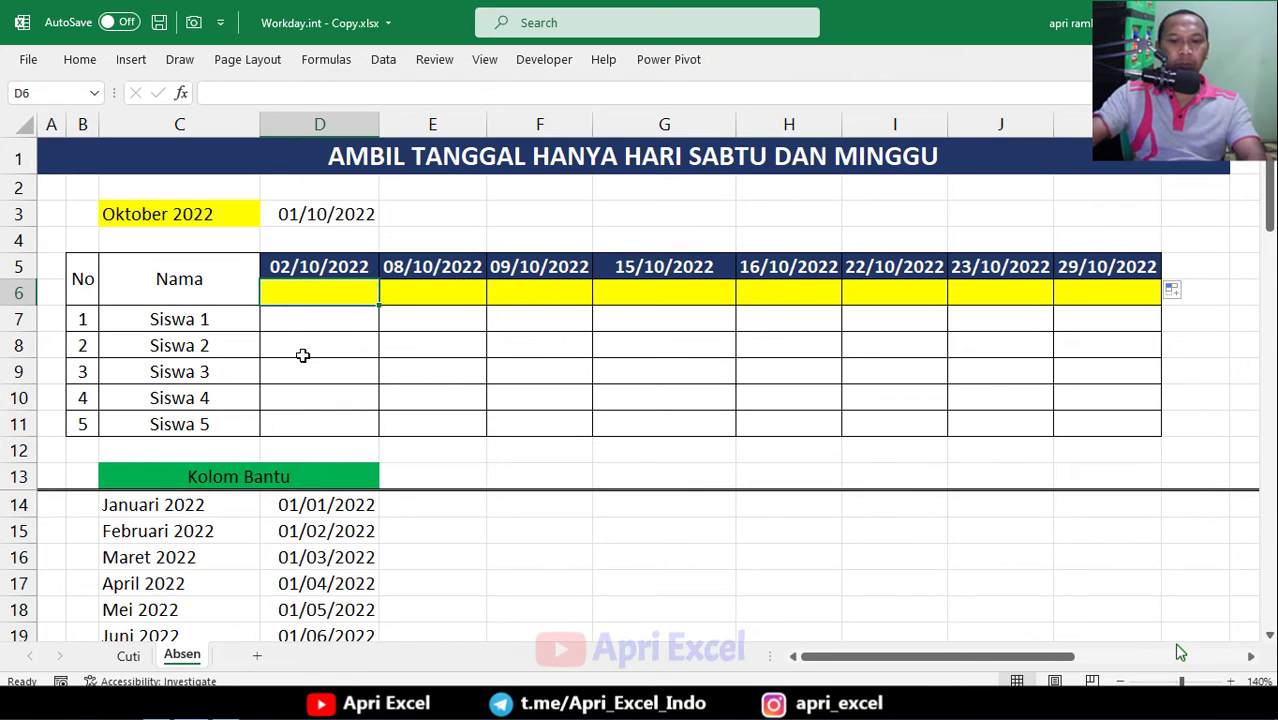
pyautogui.write('=text')
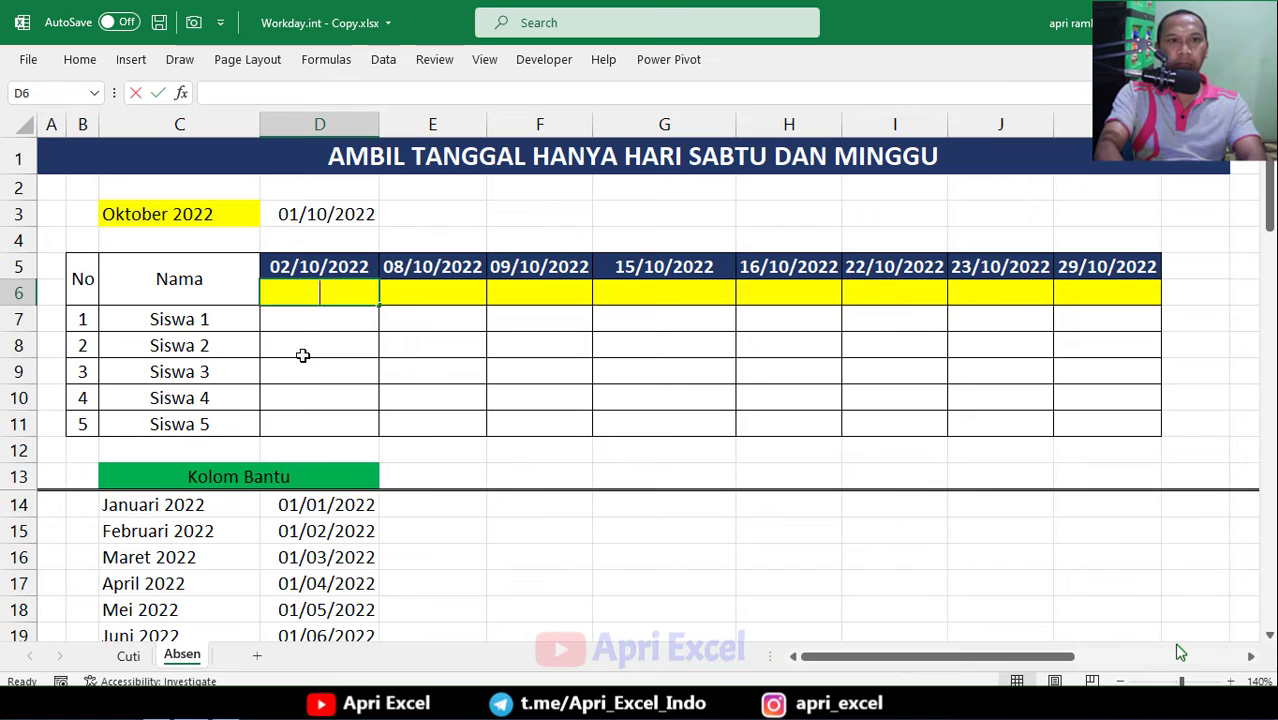
pyautogui.write('(')
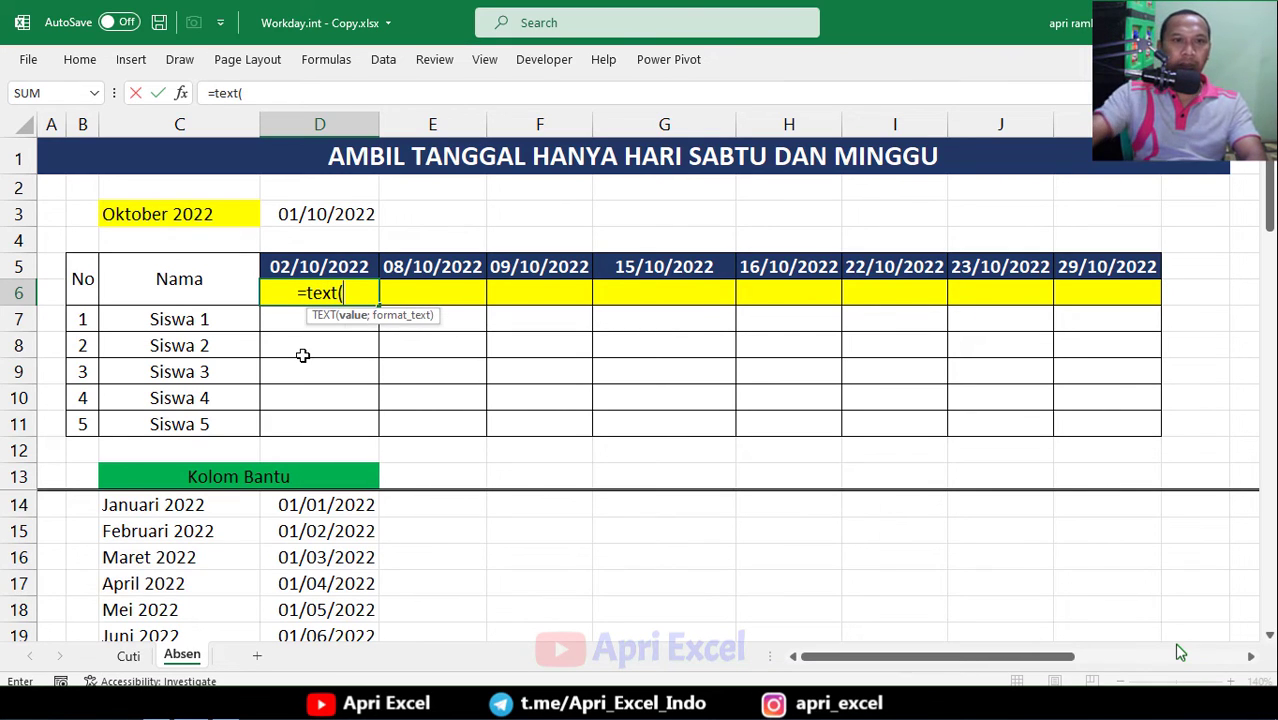
pyautogui.click(332, 258)
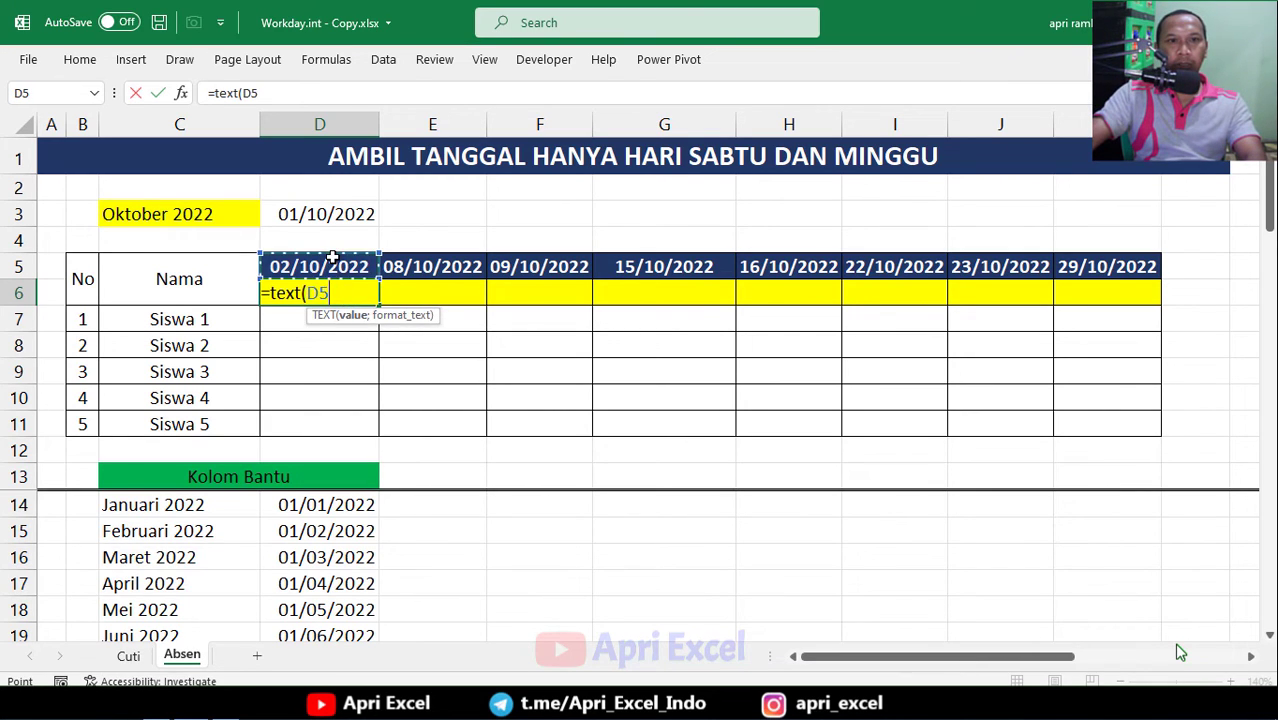
pyautogui.write(';')
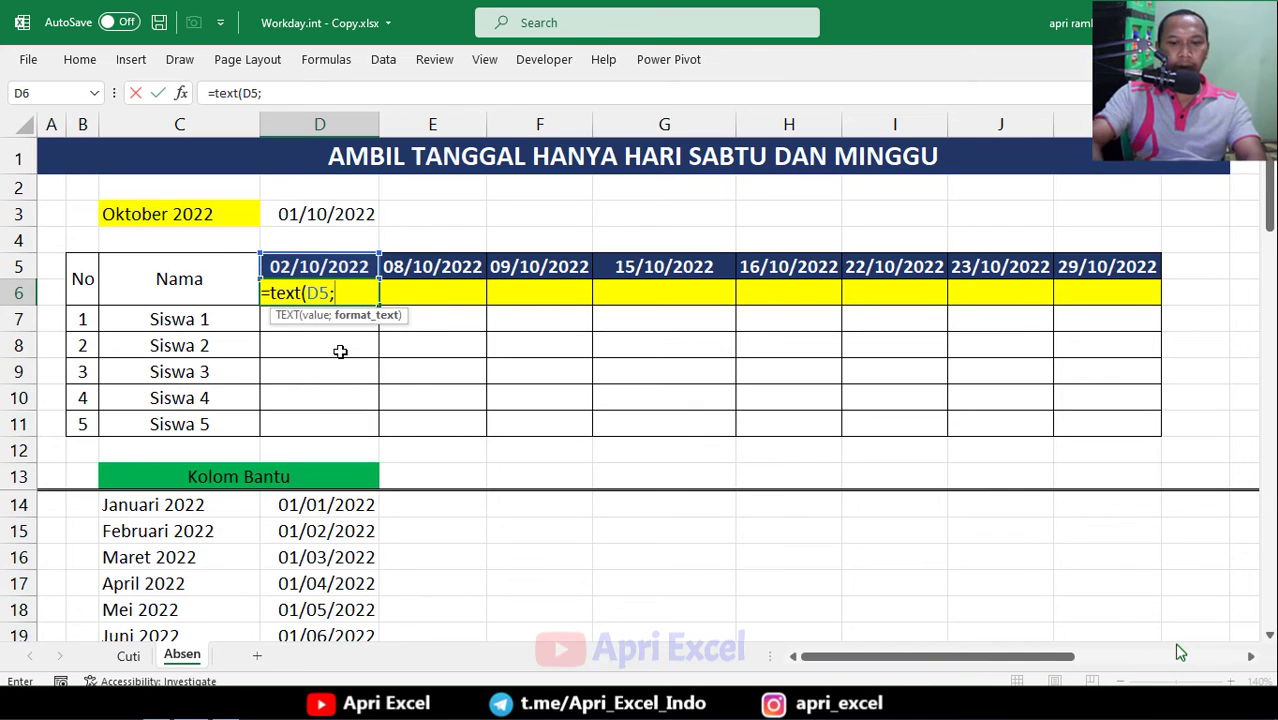
pyautogui.write('"')
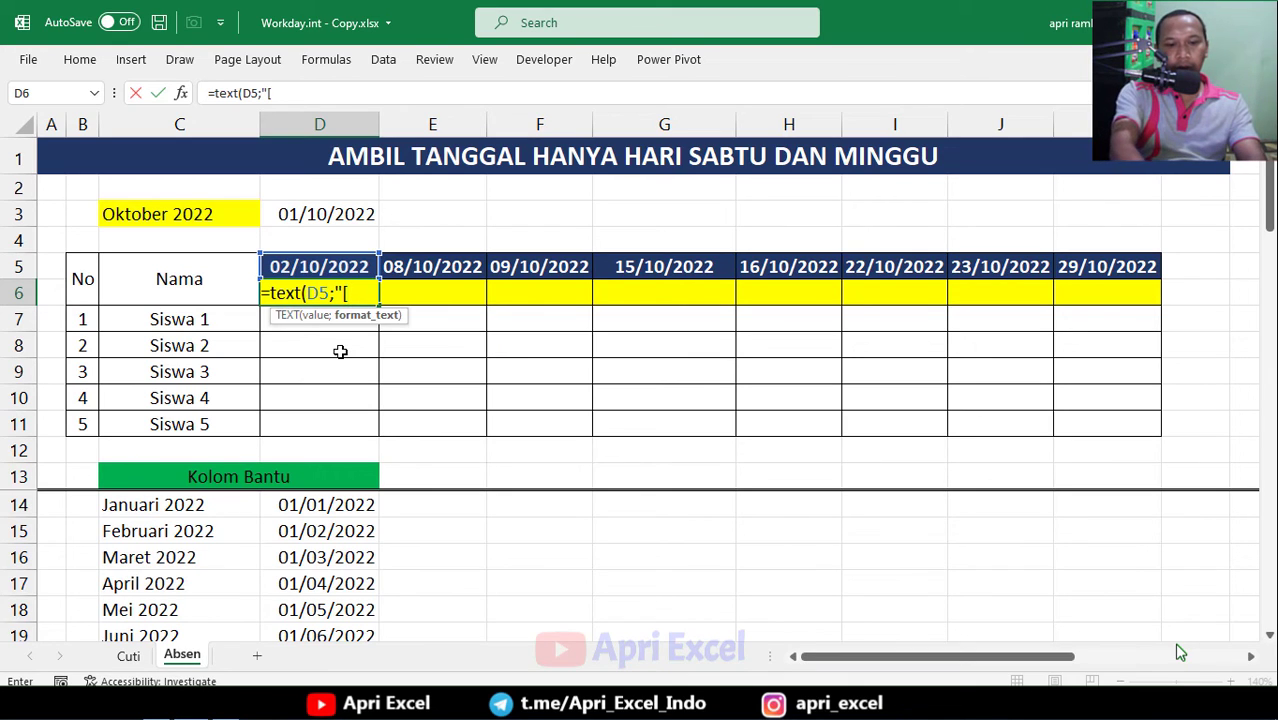
pyautogui.write('[$-421')
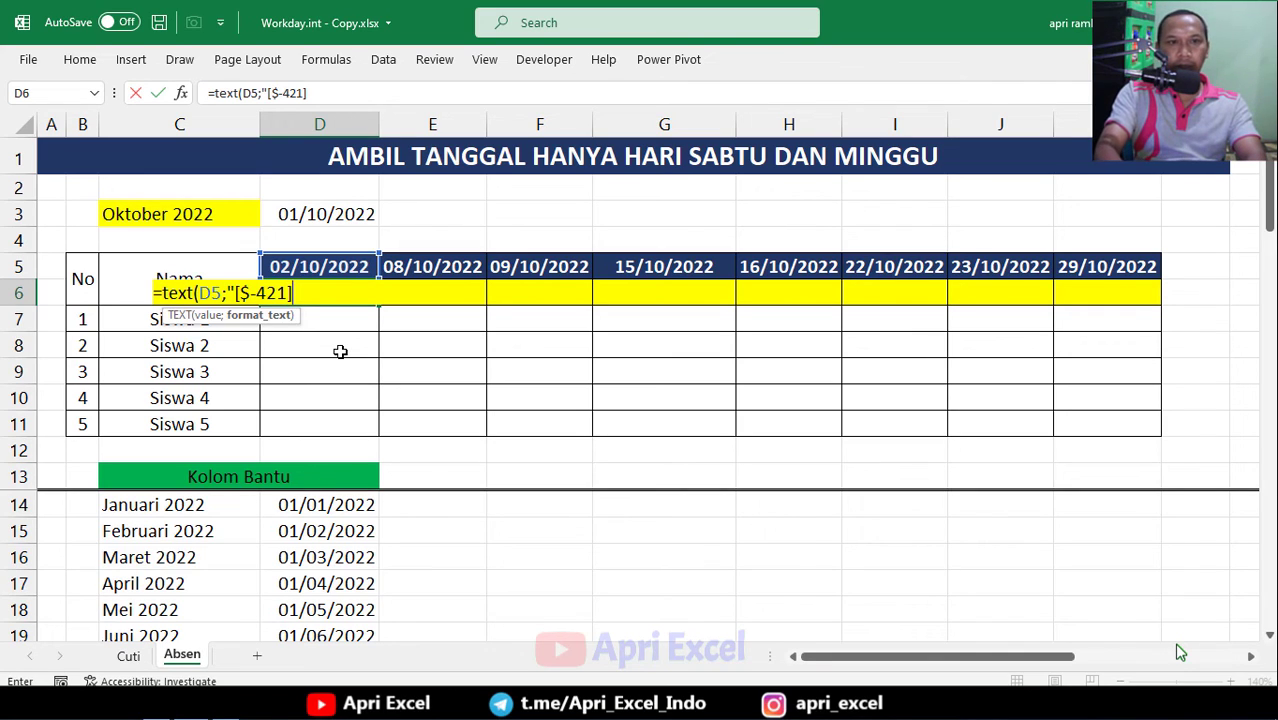
pyautogui.write(']dddd')
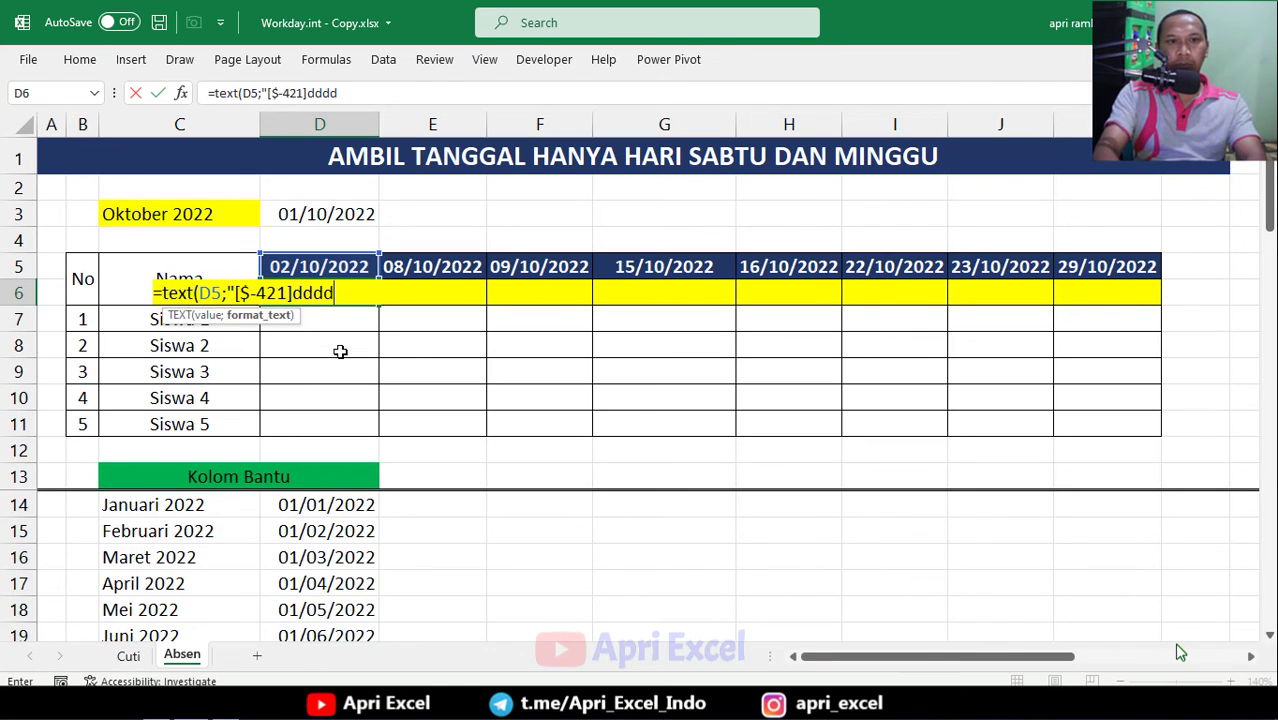
pyautogui.write('"')
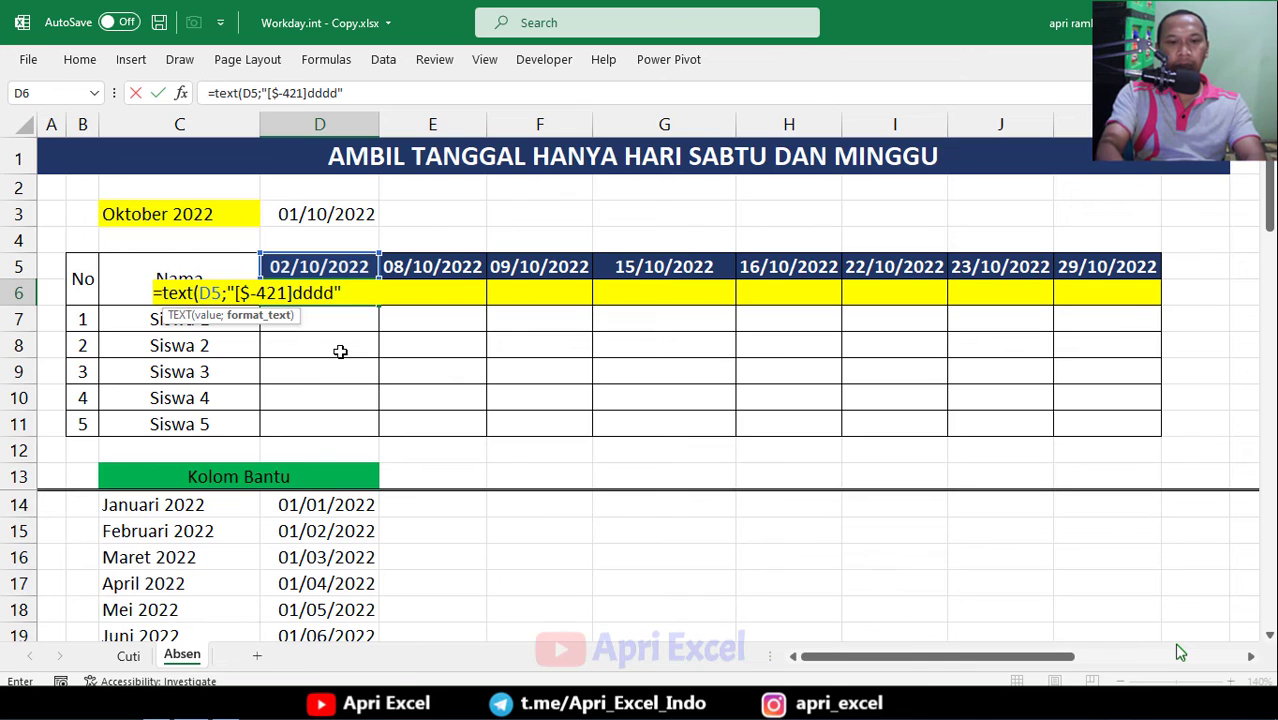
pyautogui.write(')')
pyautogui.press('Return')
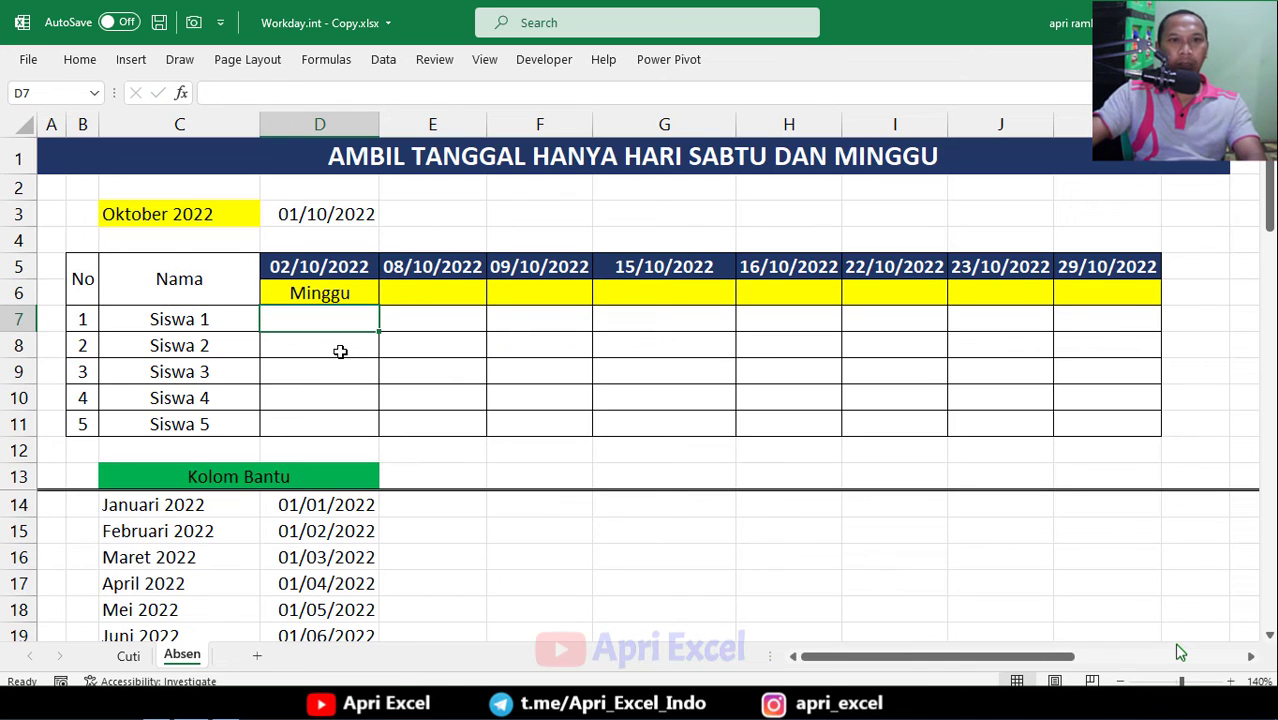
# Step: Fill the D6 day-name formula across row 6 to column K
pyautogui.click(338, 296)
pyautogui.moveTo(377, 309); pyautogui.dragTo(1158, 305)
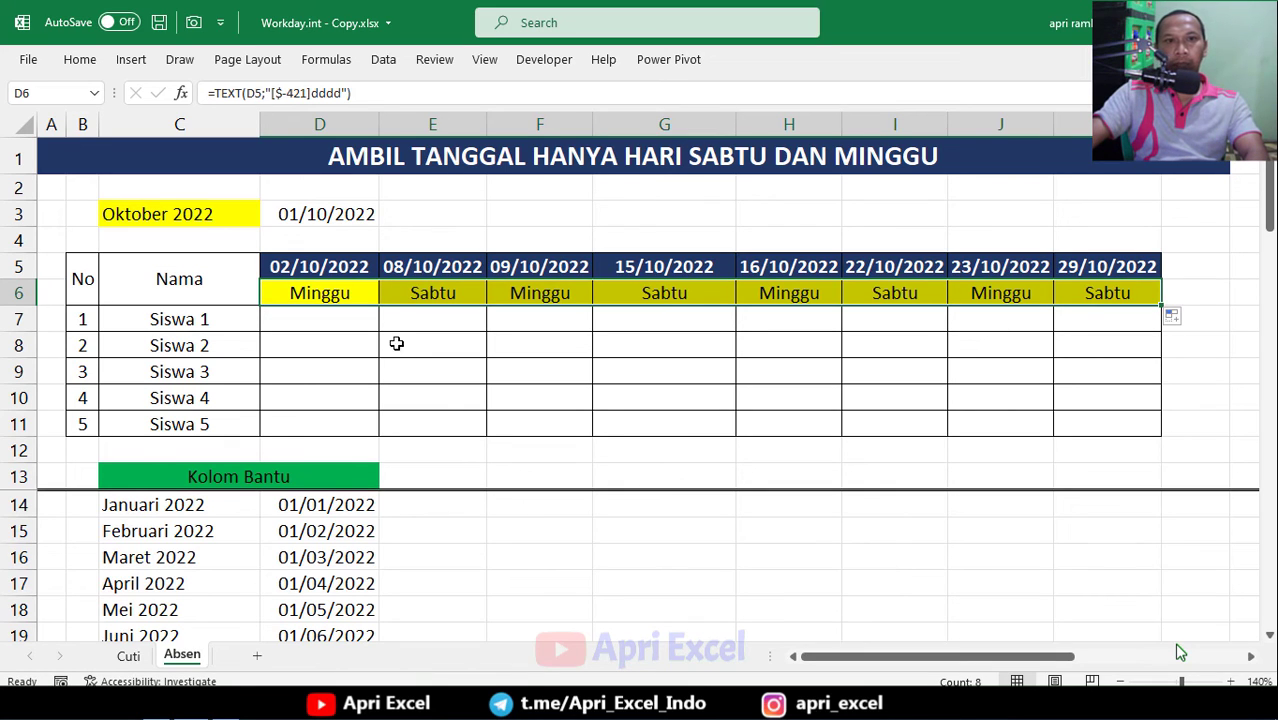
# Step: Change the weekend string in the D5 formula to "1101100" so Wednesdays are also included
pyautogui.doubleClick(330, 266)
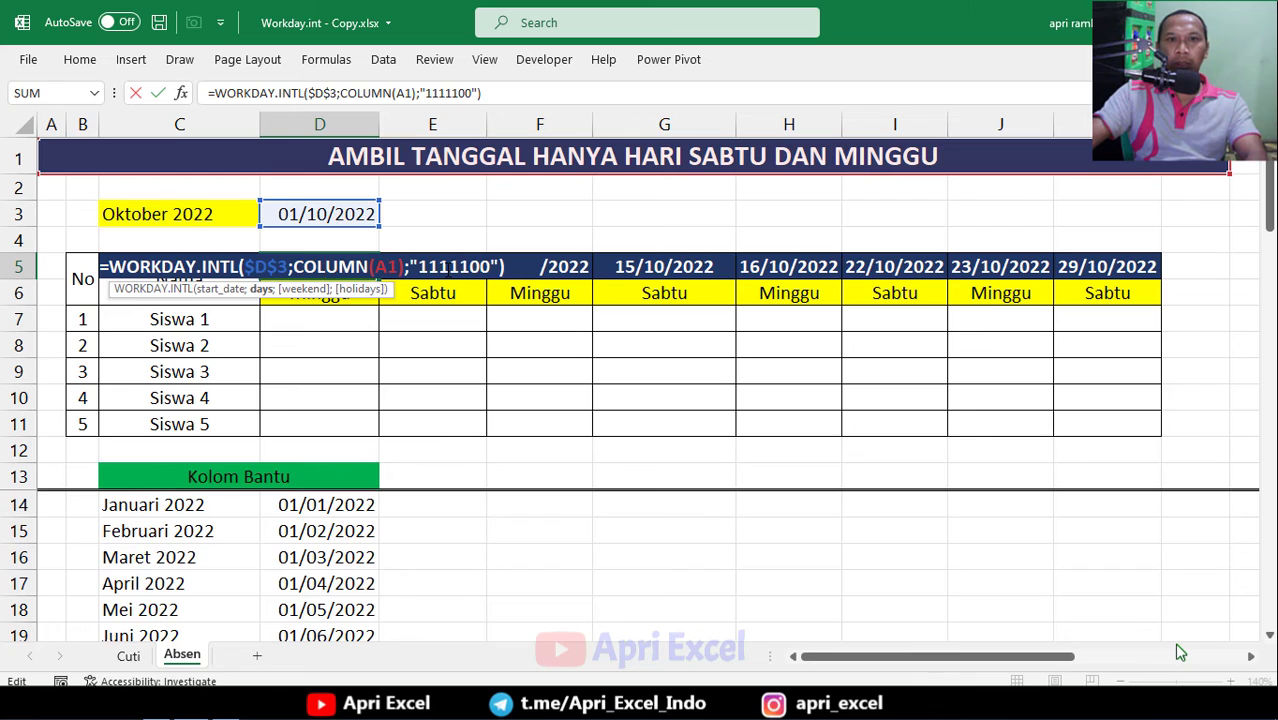
pyautogui.press('Right')
pyautogui.press('Right')
pyautogui.press('Right')
pyautogui.press('Right')
pyautogui.press('Right')
pyautogui.press('Right')
pyautogui.press('Right')
pyautogui.press('Right')
pyautogui.press('Right')
pyautogui.press('Right')
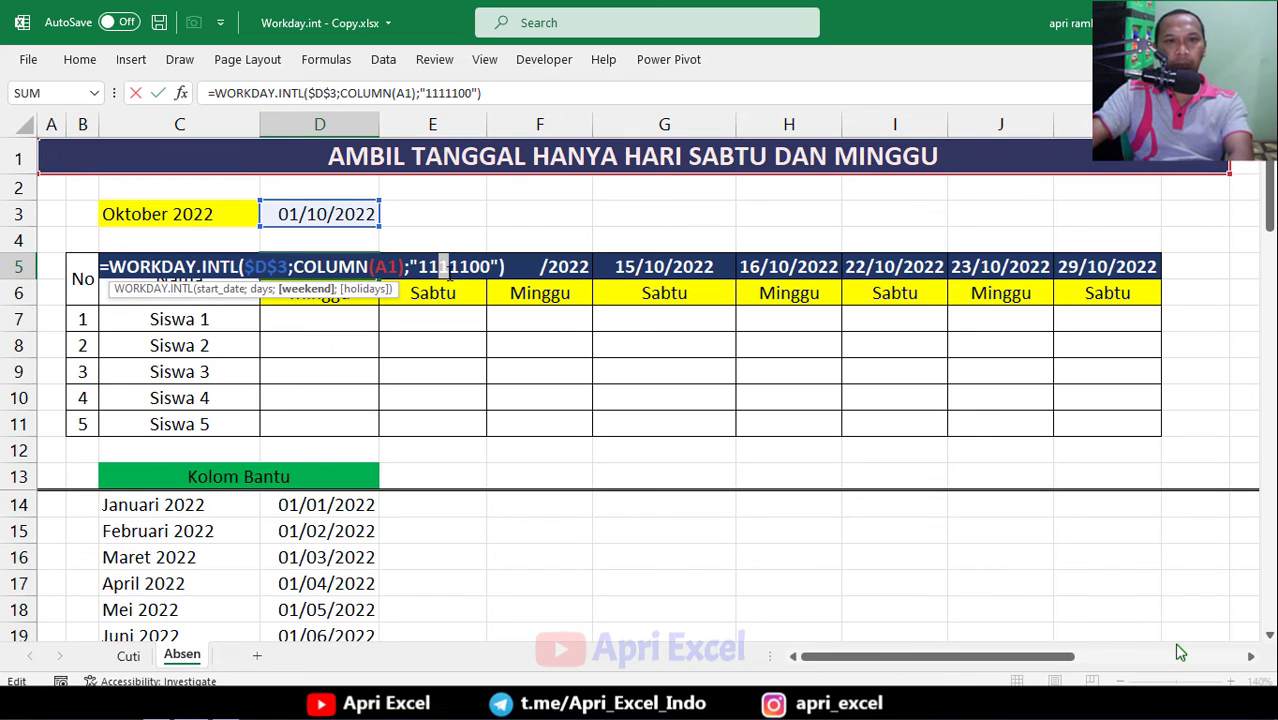
pyautogui.press('Delete')
pyautogui.write('0')
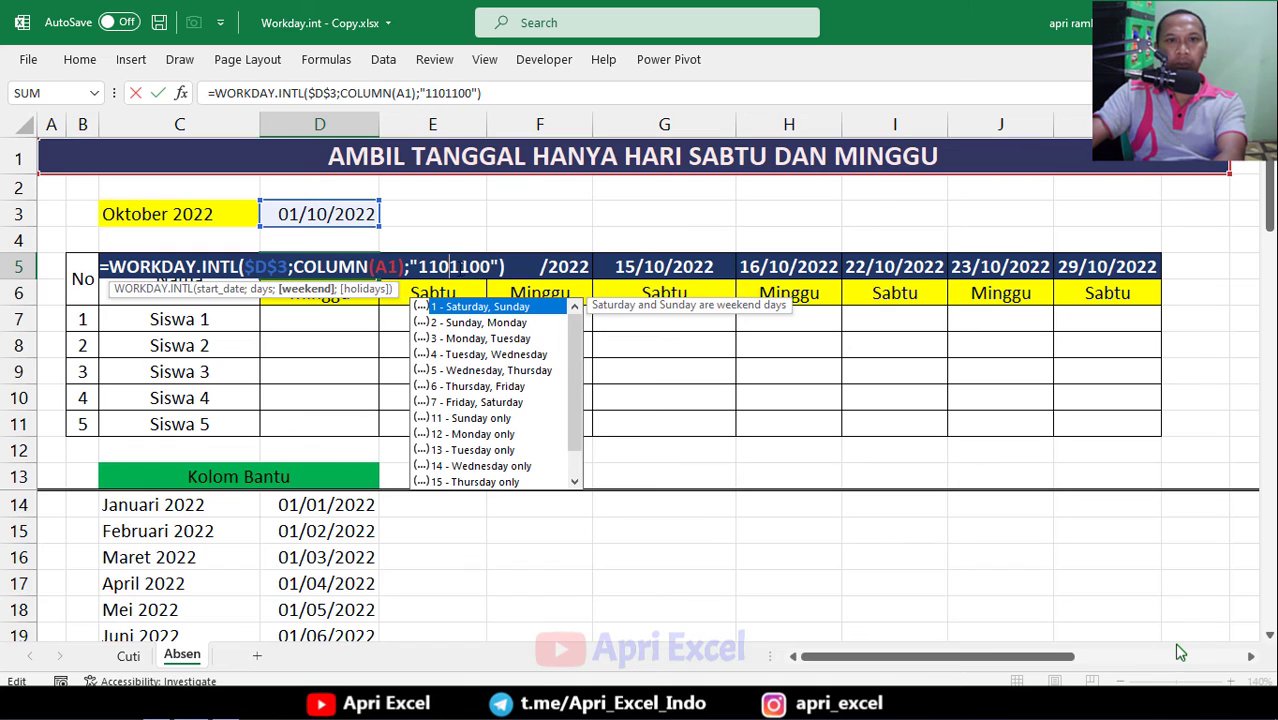
pyautogui.press('Return')
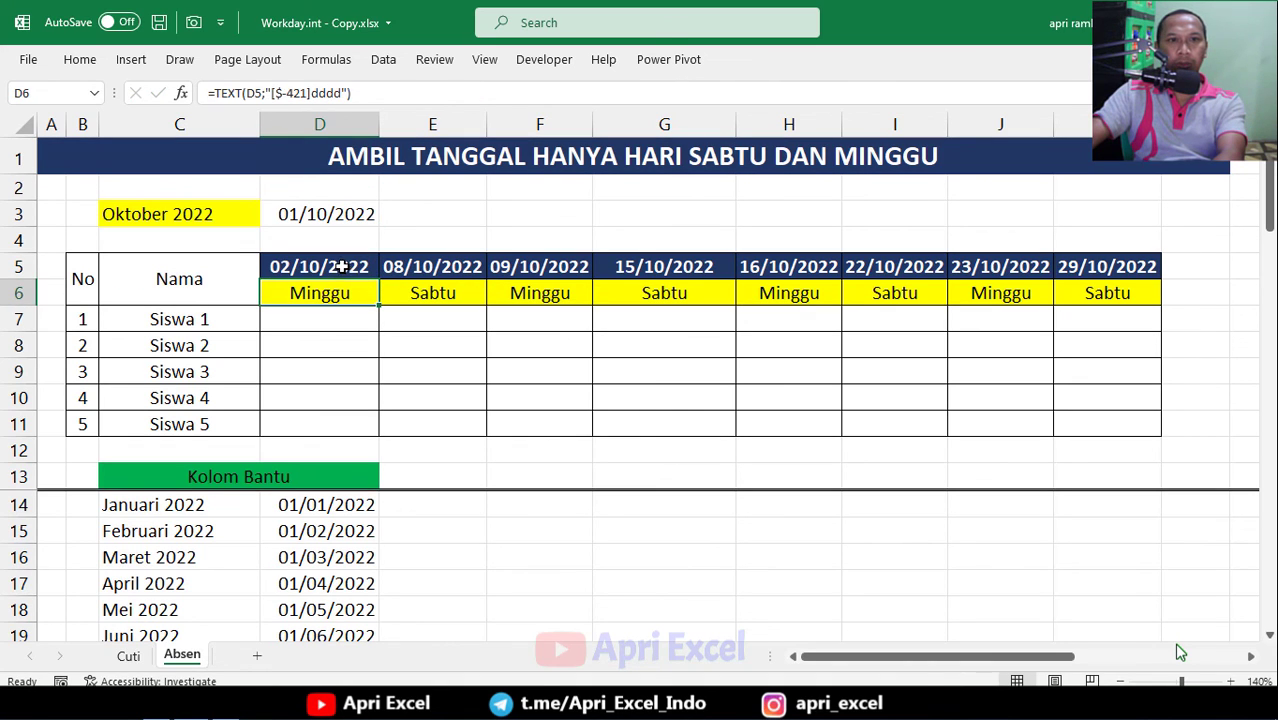
# Step: Fill the D5 date and D6 day-name formulas across to column K and check the copied day names
pyautogui.moveTo(342, 262); pyautogui.dragTo(1160, 302)
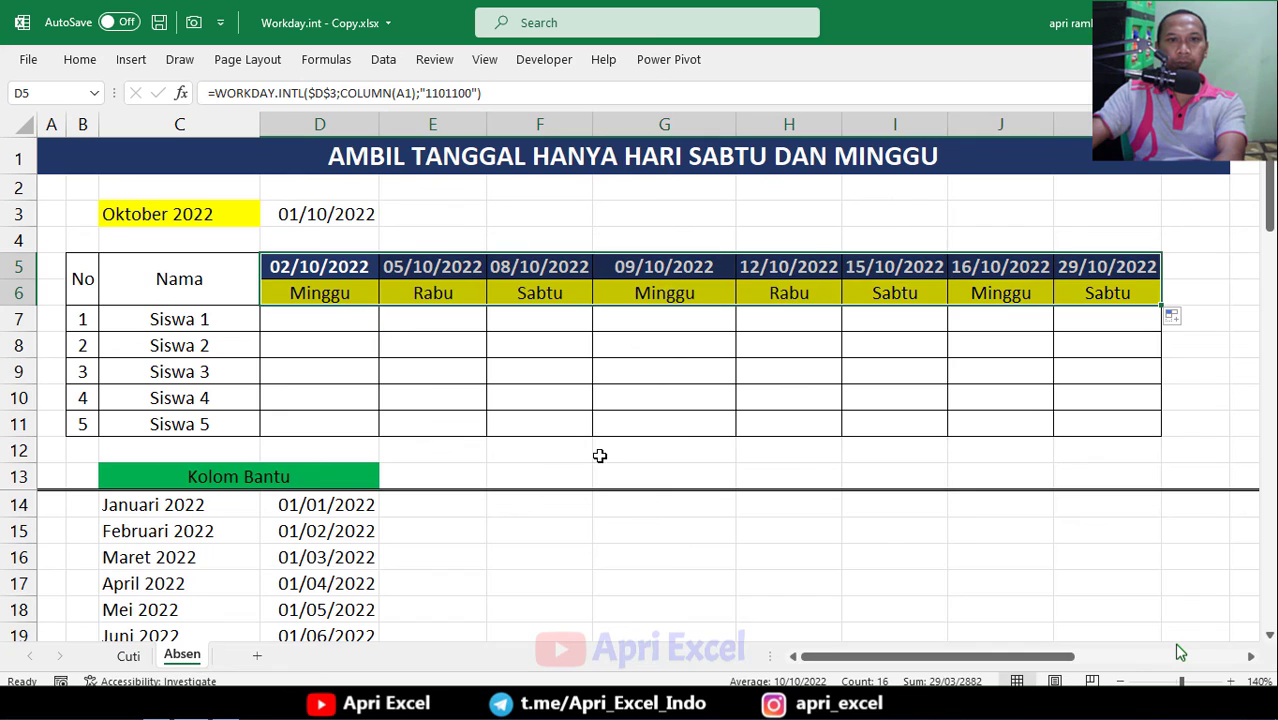
pyautogui.click(458, 292)
pyautogui.click(525, 292)
pyautogui.click(652, 296)
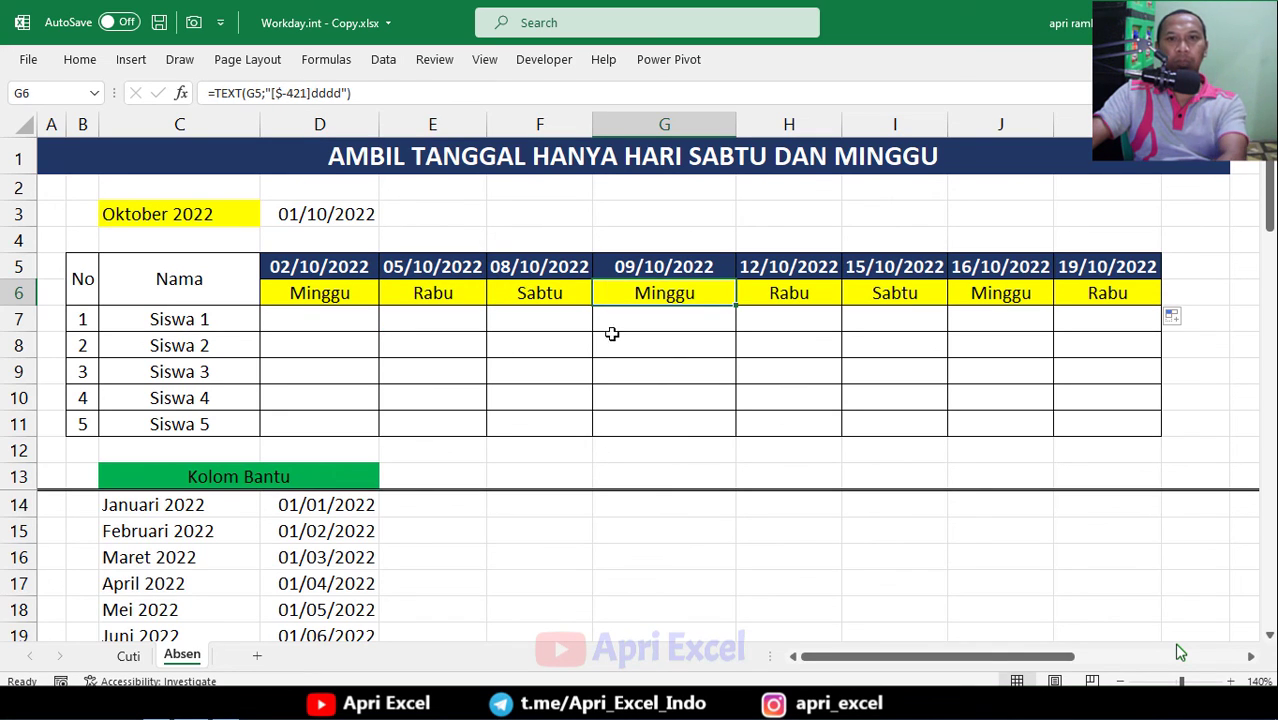